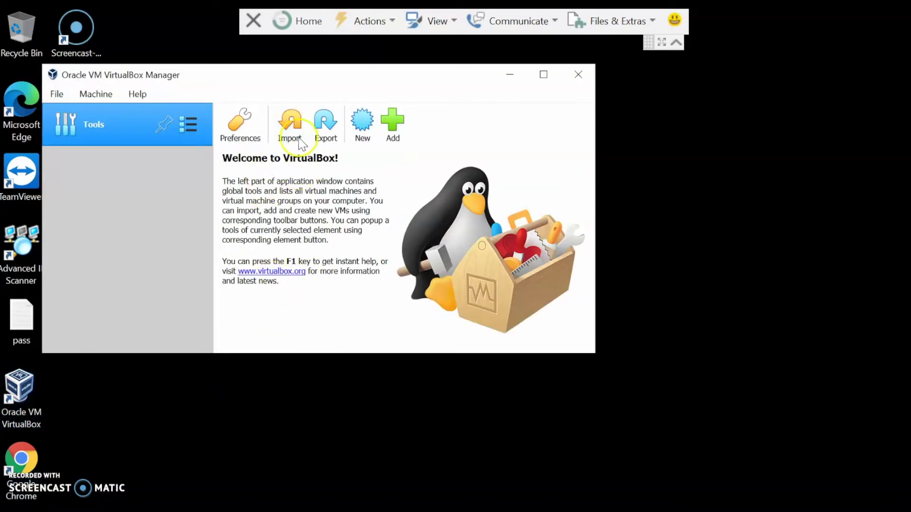
Load cnmaestro-on-premises_3.0.0-r19_amd64.ova from Downloads > 1_0_1 Official Release > cnMaestro into the import wizard.
{"action": "left_click", "coordinate": [289, 124]}
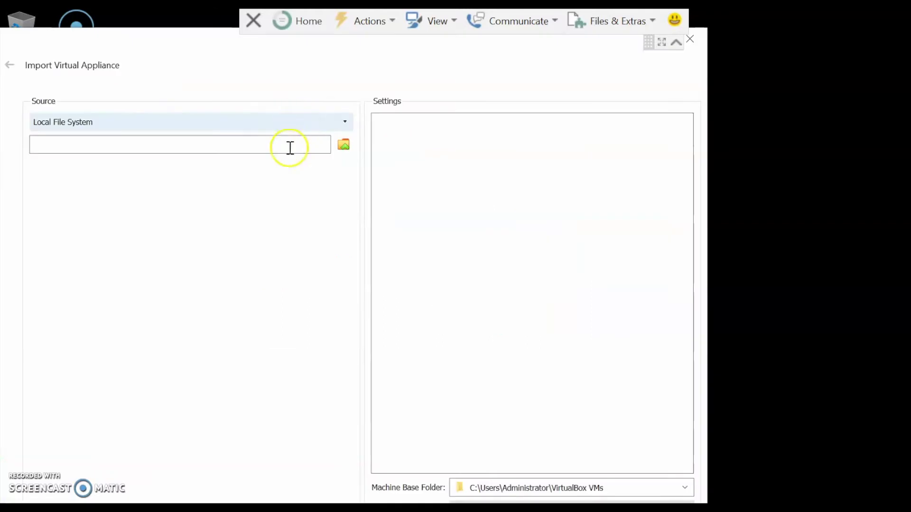
{"action": "left_click", "coordinate": [344, 145]}
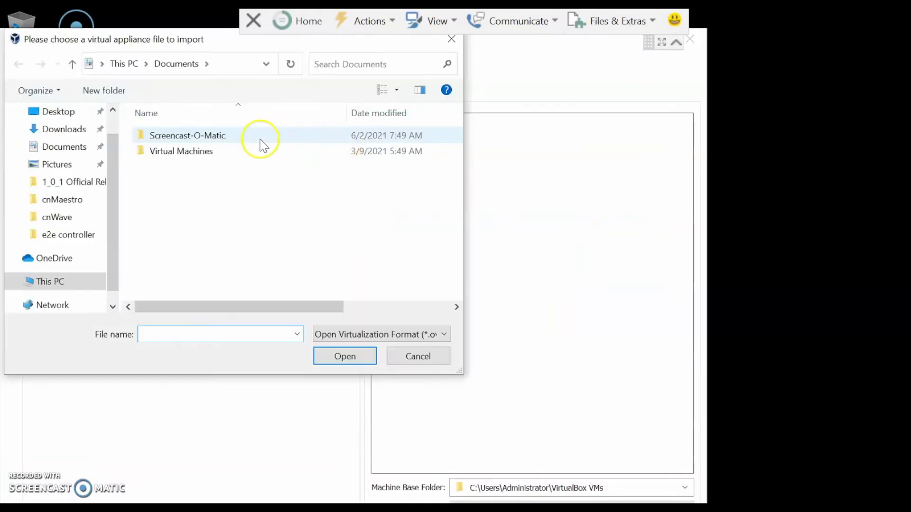
{"action": "left_click", "coordinate": [68, 131]}
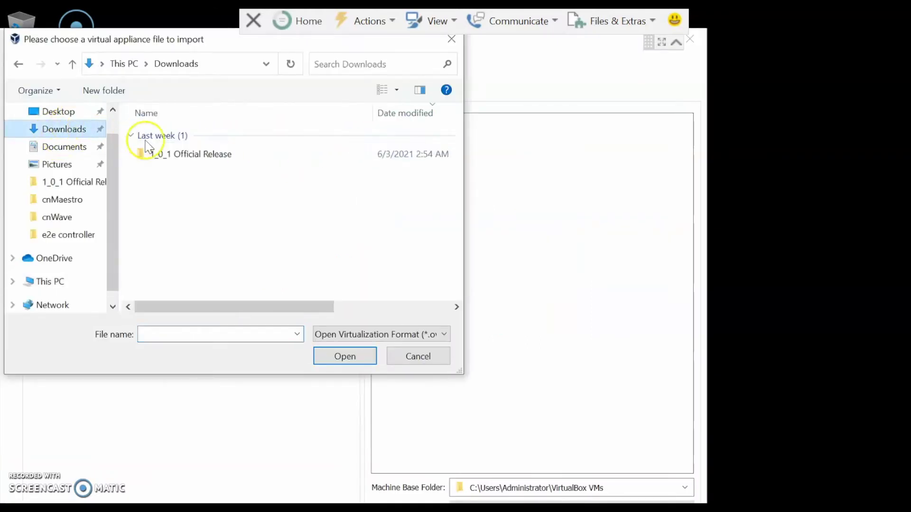
{"action": "double_click", "coordinate": [190, 155]}
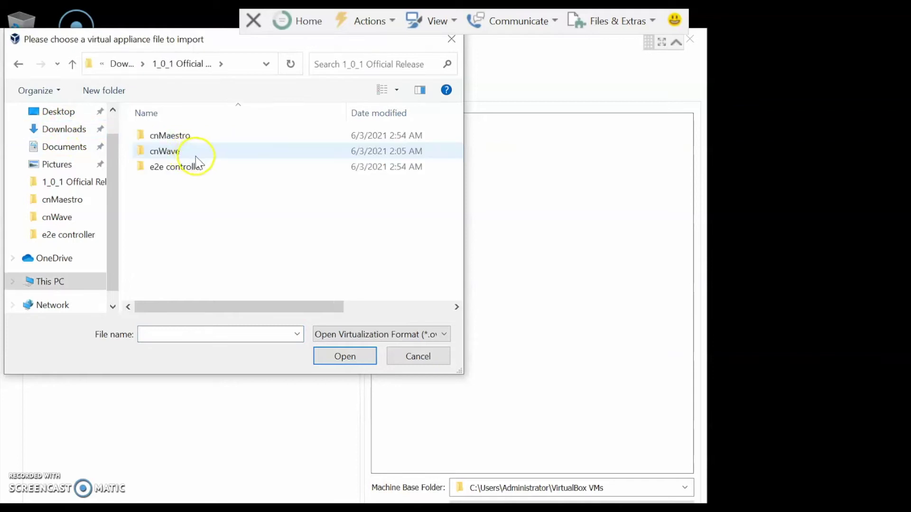
{"action": "double_click", "coordinate": [176, 135]}
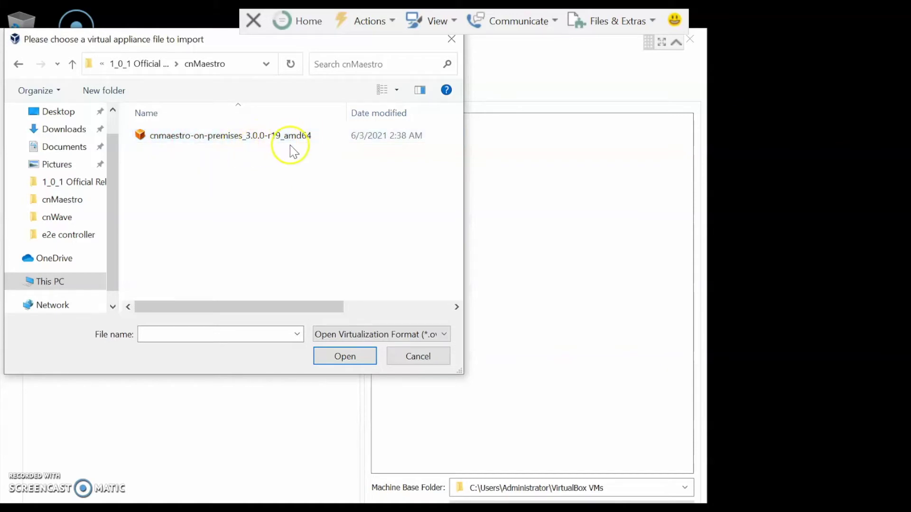
{"action": "left_click", "coordinate": [241, 142]}
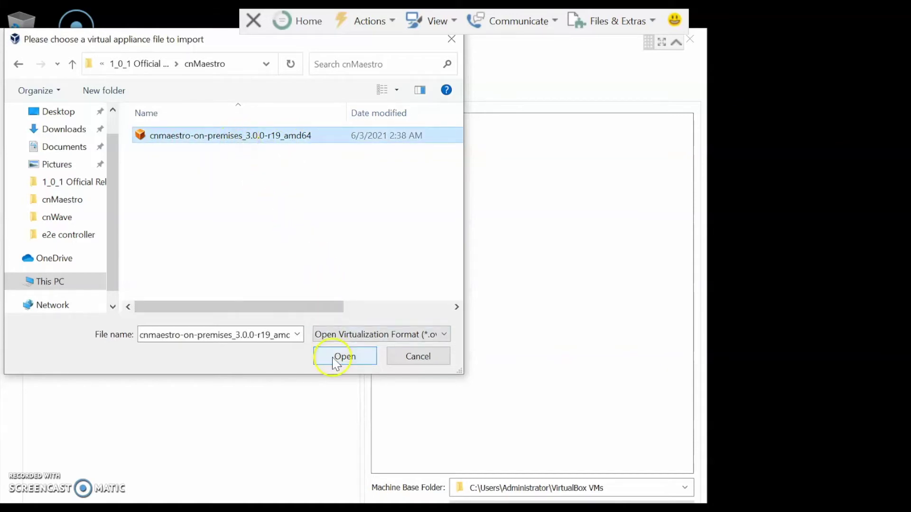
{"action": "left_click", "coordinate": [334, 358]}
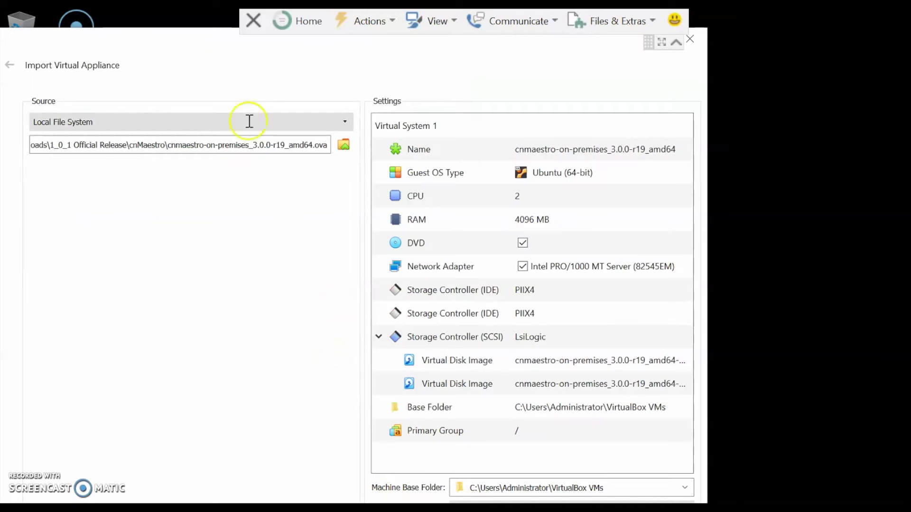
Start importing the cnMaestro appliance and agree to its software licence agreement.
{"action": "left_click_drag", "start_coordinate": [199, 34], "coordinate": [200, 10]}
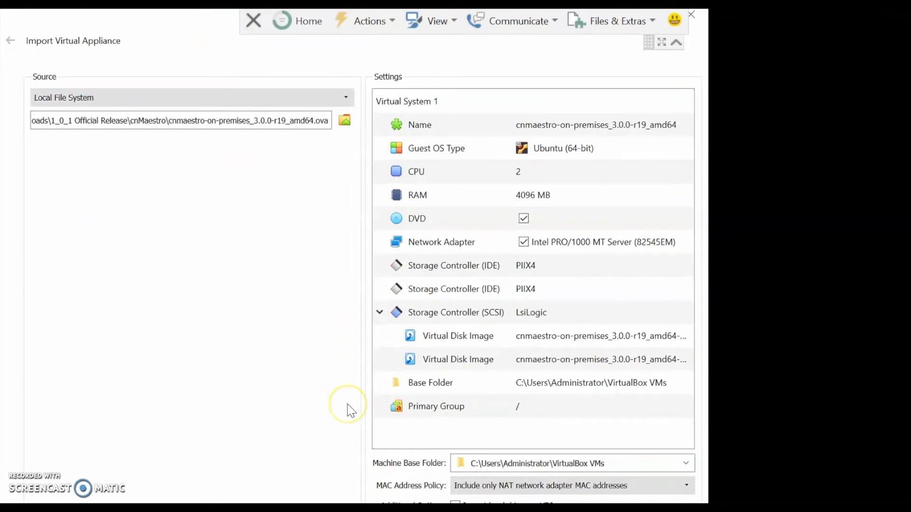
{"action": "key", "text": "Return"}
{"action": "left_click", "coordinate": [276, 417]}
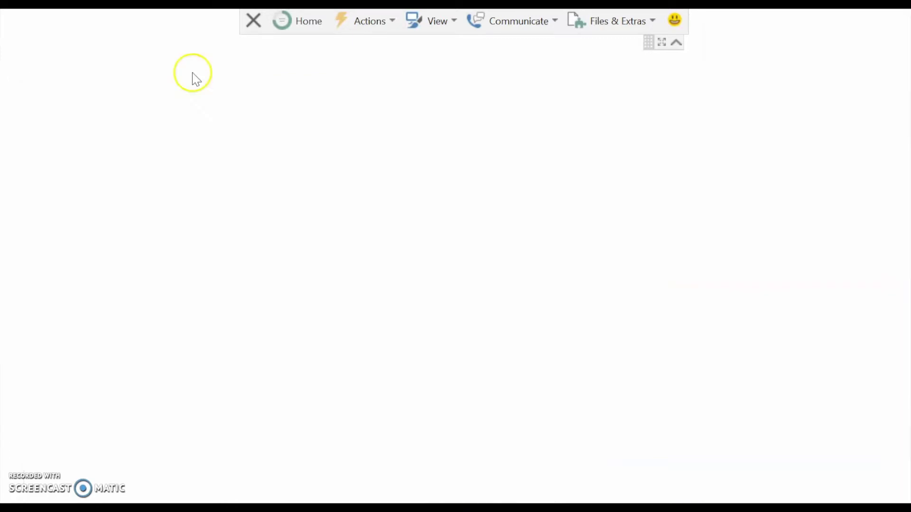
Close the cnMaestro tab and load support.cambiumnetworks.com in its place.
{"action": "left_click", "coordinate": [193, 19]}
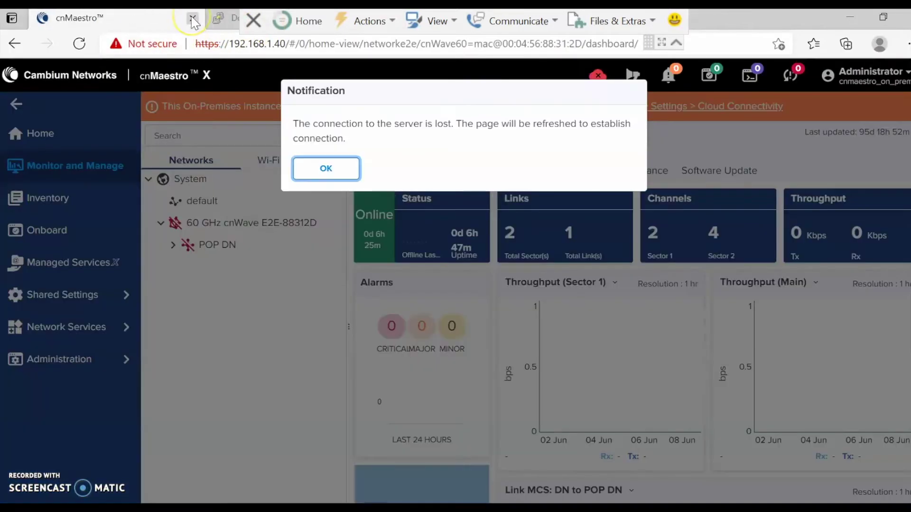
{"action": "left_click", "coordinate": [192, 19]}
{"action": "left_click", "coordinate": [183, 39]}
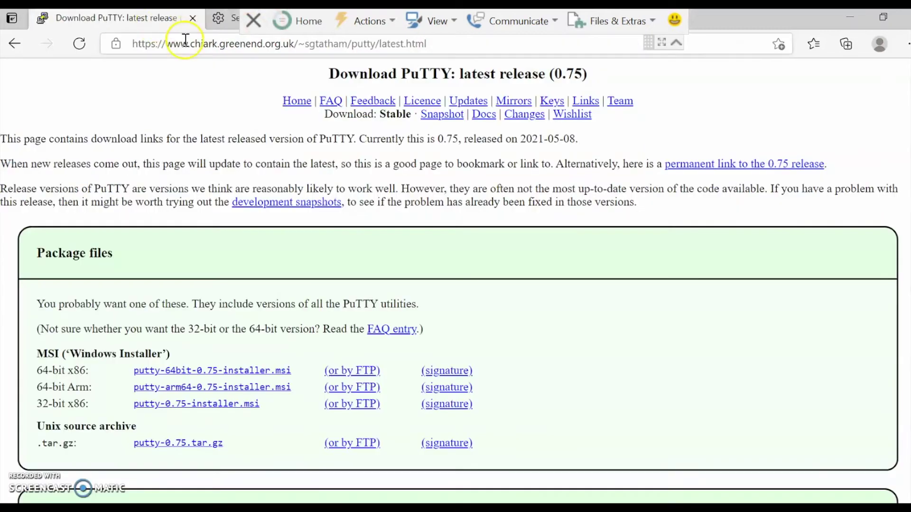
{"action": "type", "text": "su"}
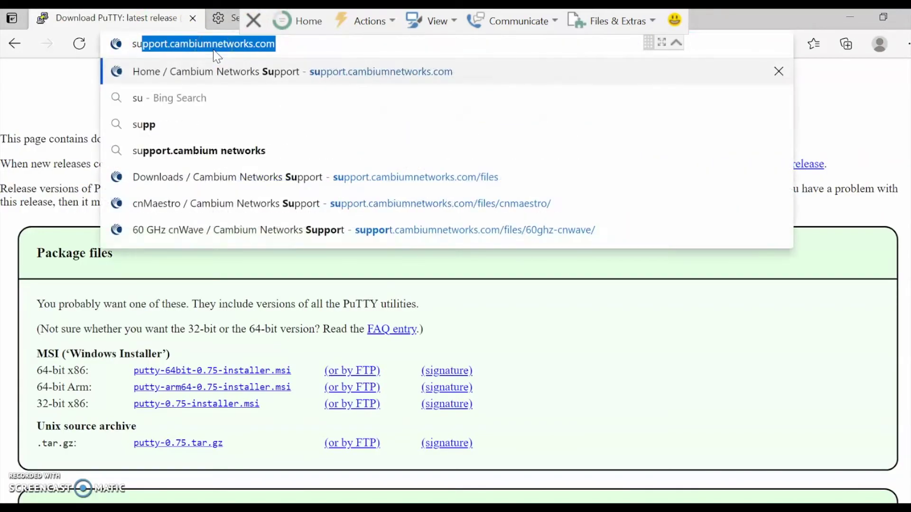
{"action": "key", "text": "Return"}
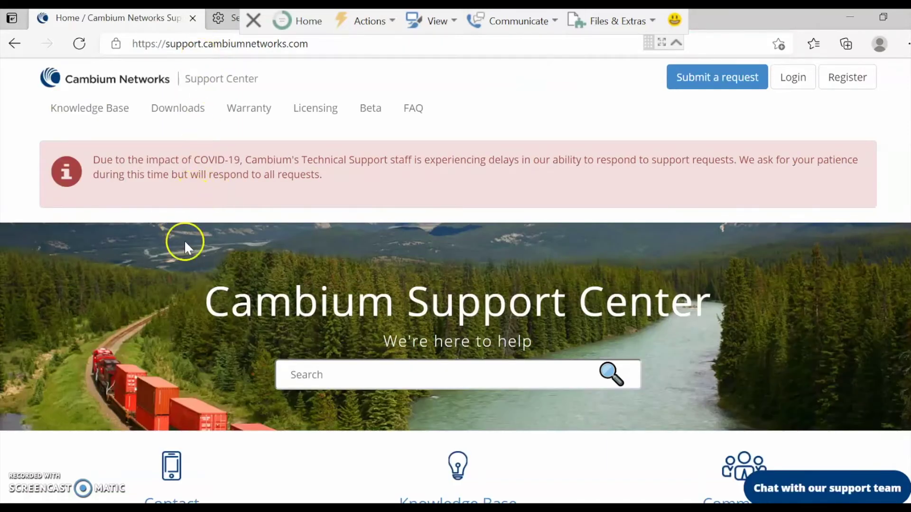
Go to Downloads and sign in with the saved account e-mail, keeping the sign-in remembered.
{"action": "scroll", "coordinate": [214, 313], "scroll_direction": "down", "scroll_amount": 5}
{"action": "left_click", "coordinate": [179, 349]}
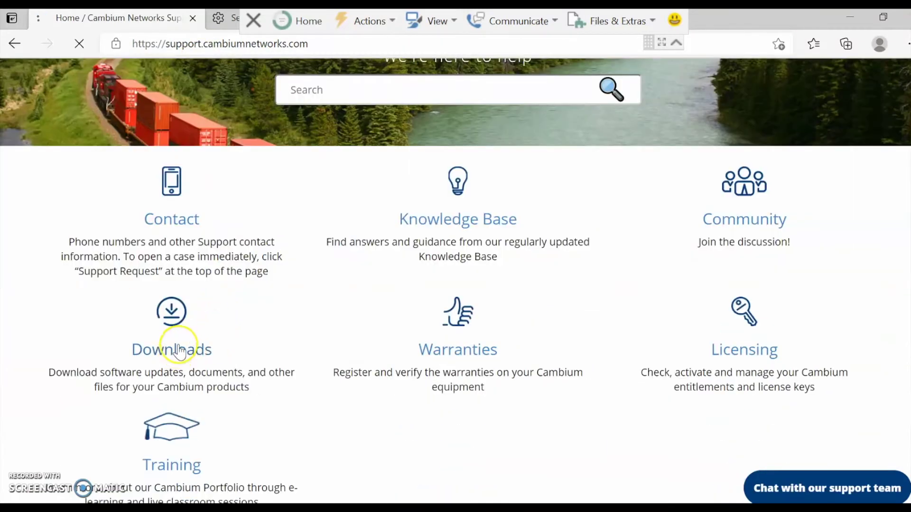
{"action": "left_click", "coordinate": [353, 221]}
{"action": "left_click", "coordinate": [385, 157]}
{"action": "left_click", "coordinate": [387, 207]}
{"action": "left_click", "coordinate": [414, 284]}
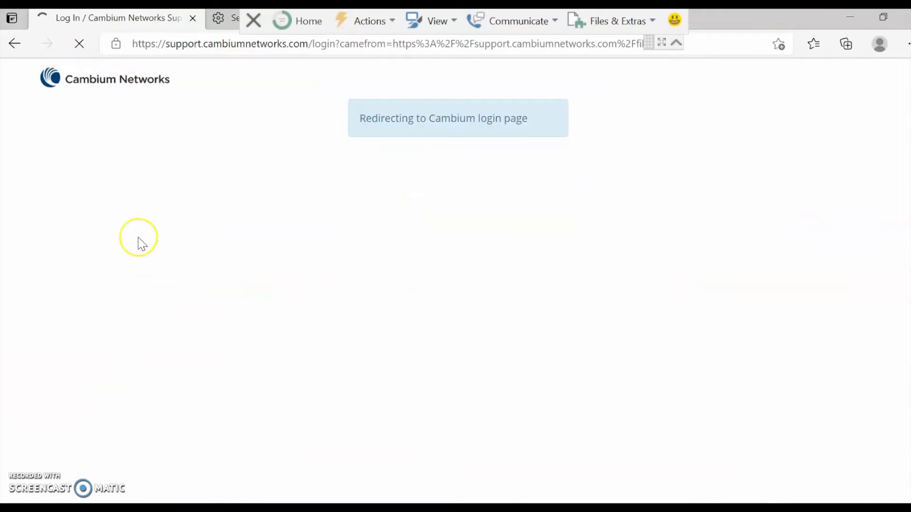
Open the 60 GHz cnWave downloads.
{"action": "scroll", "coordinate": [158, 299], "scroll_direction": "down", "scroll_amount": 2}
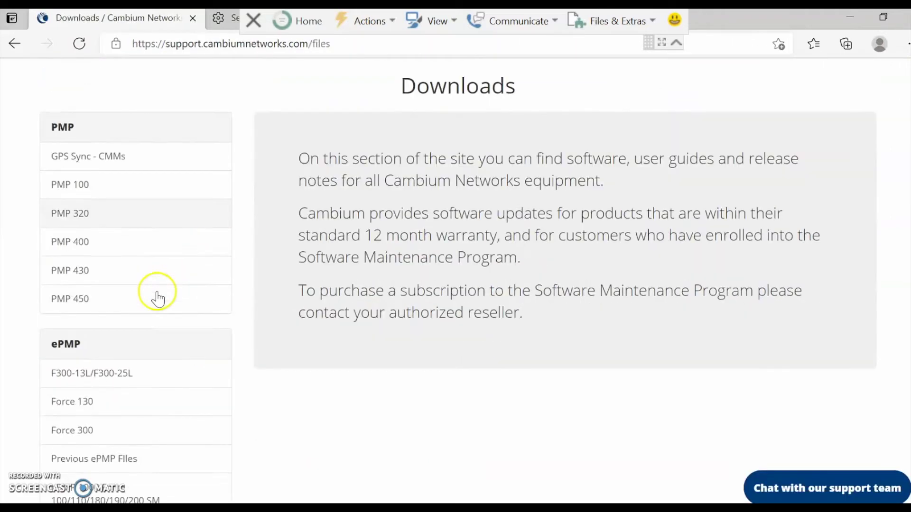
{"action": "scroll", "coordinate": [158, 299], "scroll_direction": "down", "scroll_amount": 15}
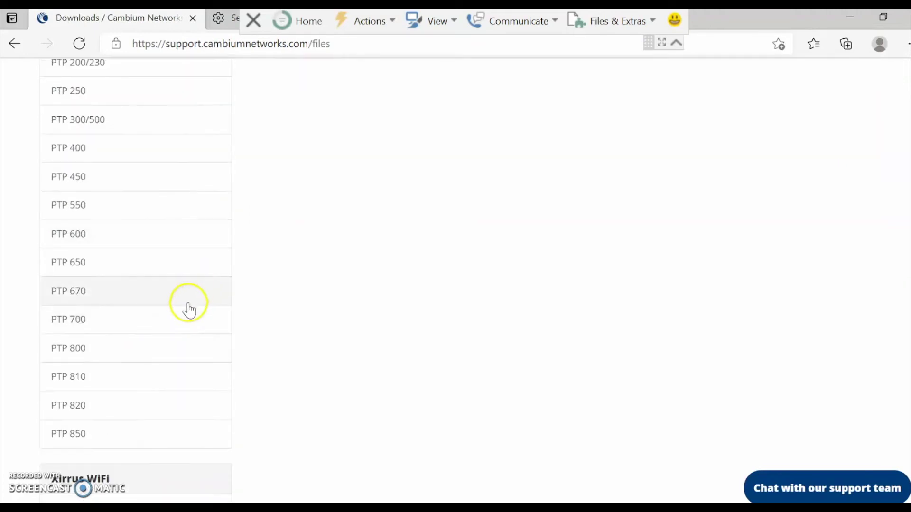
{"action": "scroll", "coordinate": [188, 311], "scroll_direction": "down", "scroll_amount": 10}
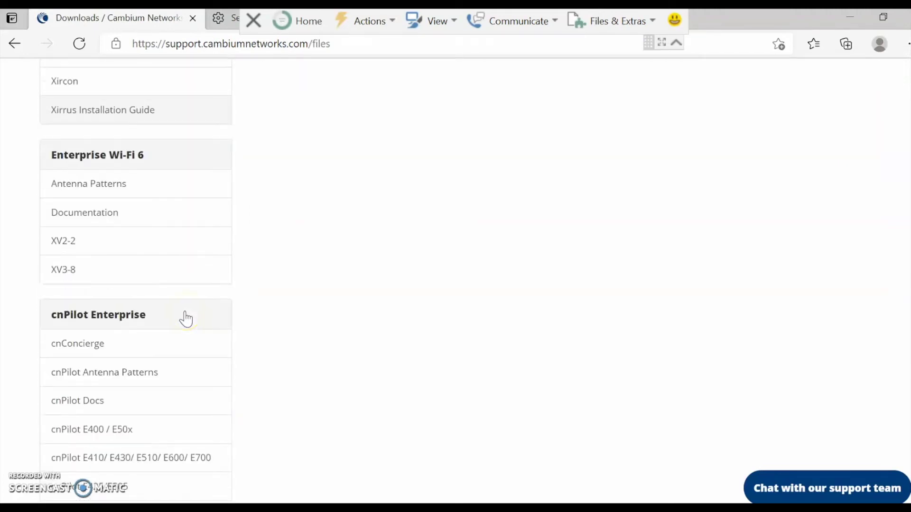
{"action": "scroll", "coordinate": [186, 317], "scroll_direction": "down", "scroll_amount": 8}
{"action": "left_click", "coordinate": [127, 338]}
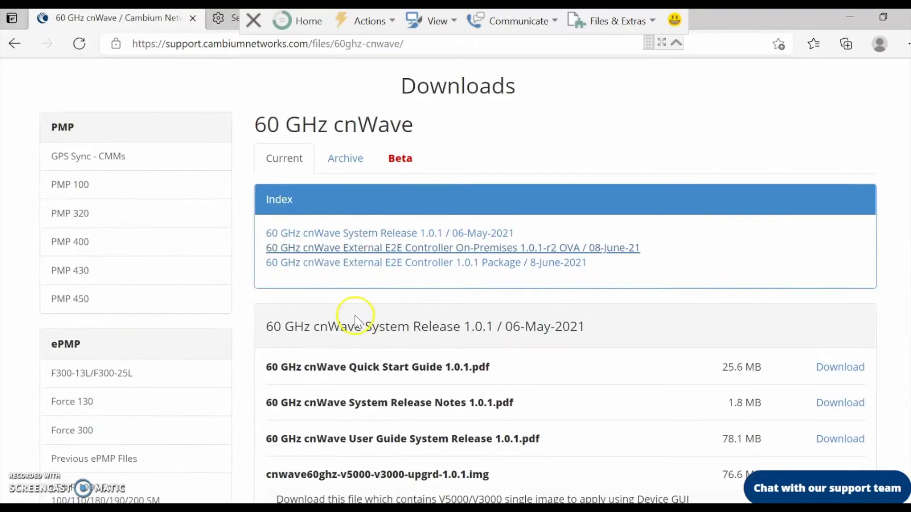
Open the cnMaestro downloads page under Management Tools.
{"action": "scroll", "coordinate": [357, 323], "scroll_direction": "down", "scroll_amount": 1}
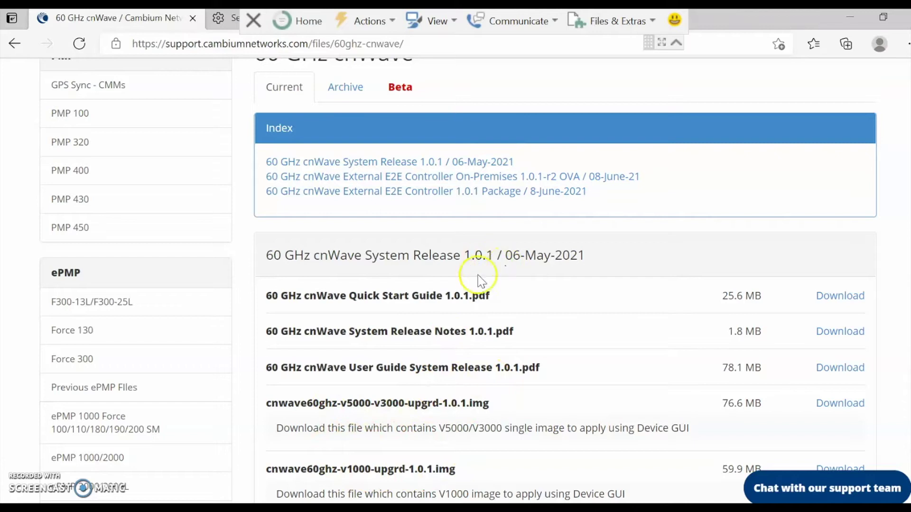
{"action": "scroll", "coordinate": [133, 373], "scroll_direction": "down", "scroll_amount": 10}
{"action": "scroll", "coordinate": [135, 377], "scroll_direction": "down", "scroll_amount": 18}
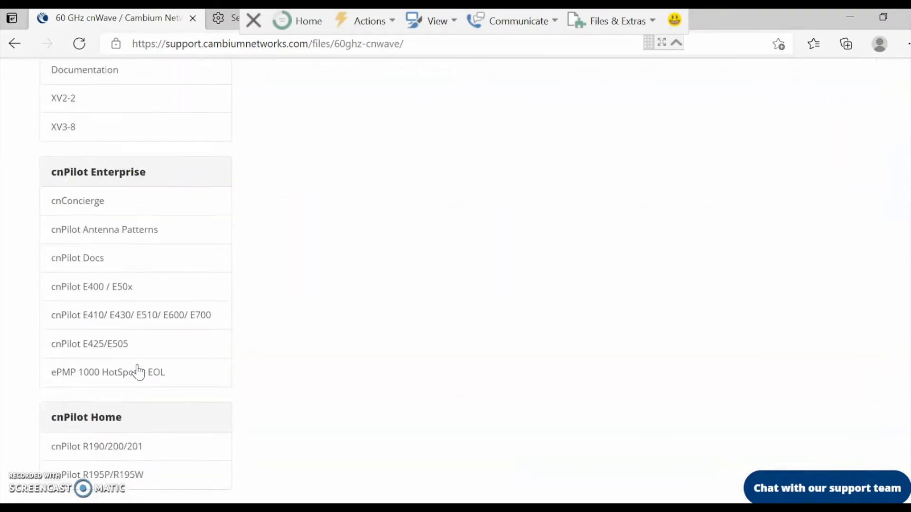
{"action": "scroll", "coordinate": [139, 372], "scroll_direction": "down", "scroll_amount": 6}
{"action": "scroll", "coordinate": [138, 372], "scroll_direction": "down", "scroll_amount": 5}
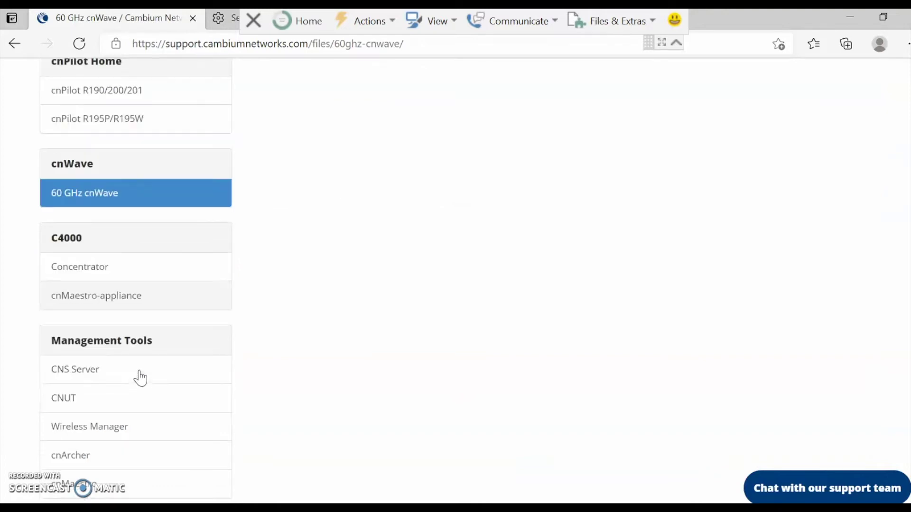
{"action": "left_click", "coordinate": [117, 344]}
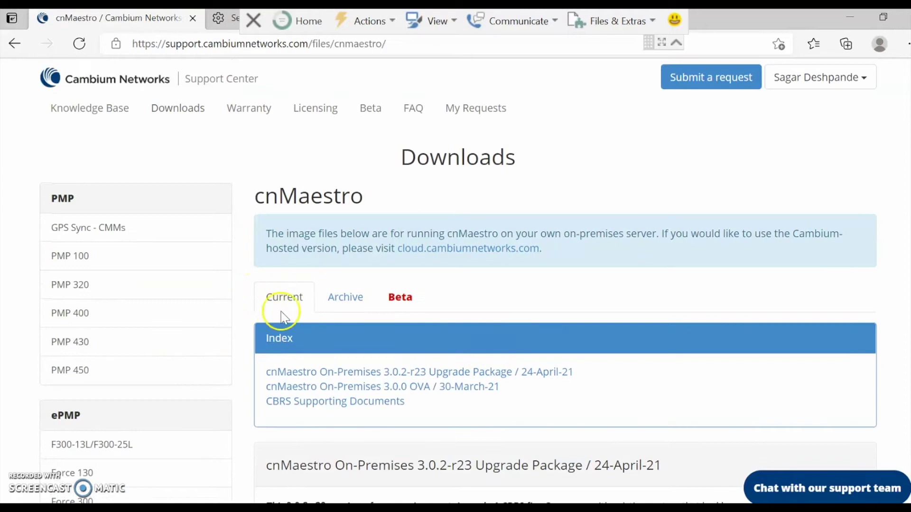
Review the cnMaestro On-Premises 3.0.0 OVA downloads, then minimize the browser to VirtualBox.
{"action": "scroll", "coordinate": [560, 414], "scroll_direction": "down", "scroll_amount": 2}
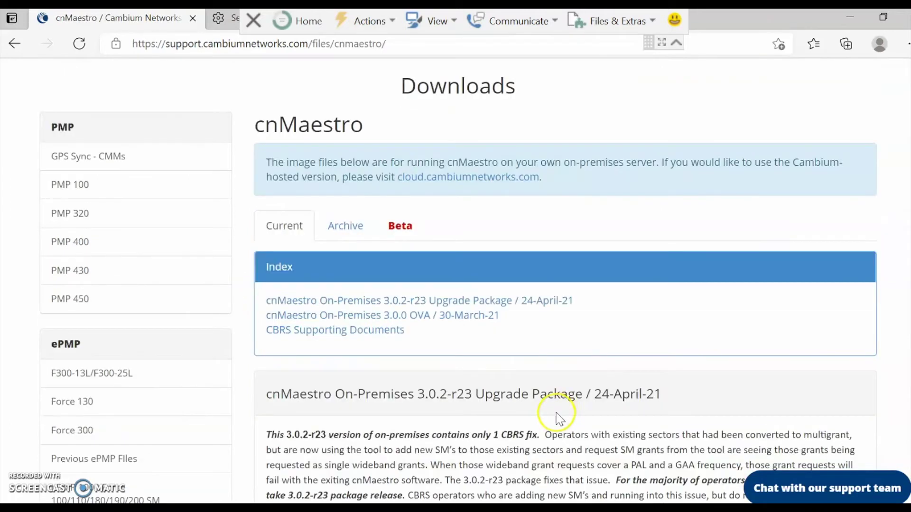
{"action": "scroll", "coordinate": [562, 399], "scroll_direction": "down", "scroll_amount": 5}
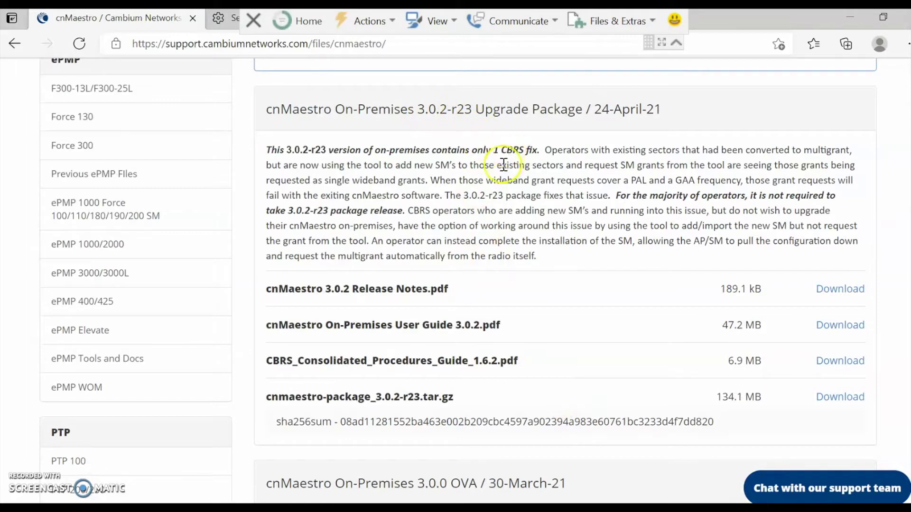
{"action": "scroll", "coordinate": [488, 276], "scroll_direction": "down", "scroll_amount": 3}
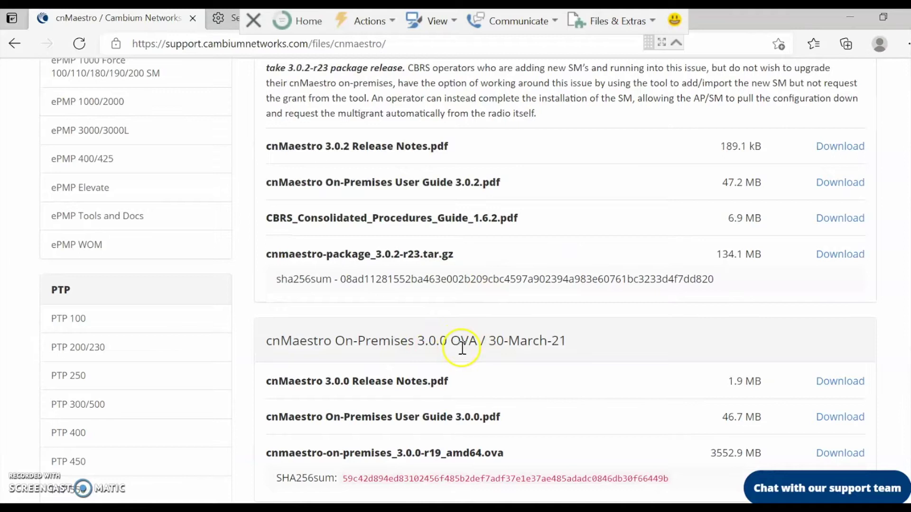
{"action": "scroll", "coordinate": [503, 351], "scroll_direction": "down", "scroll_amount": 1}
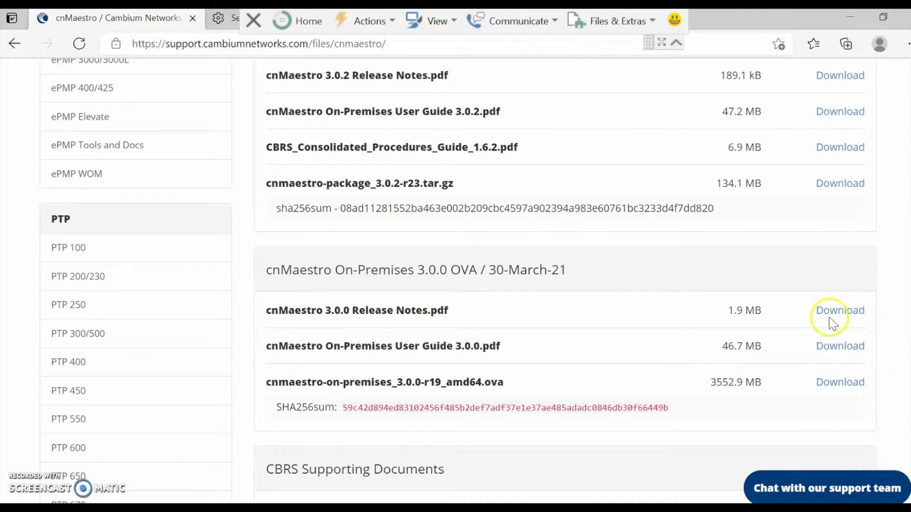
{"action": "left_click", "coordinate": [849, 19]}
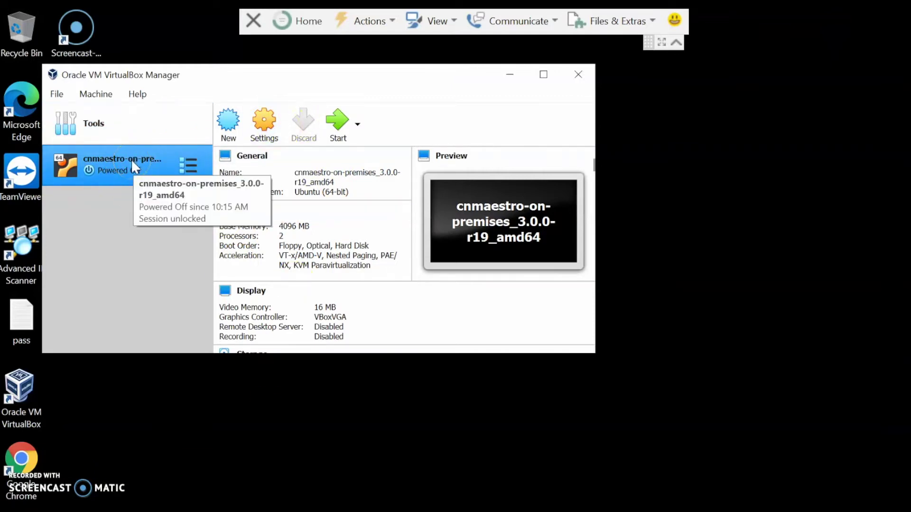
Start the imported cnMaestro VM and dismiss the keyboard-capture and mouse-integration notices.
{"action": "left_click", "coordinate": [337, 124]}
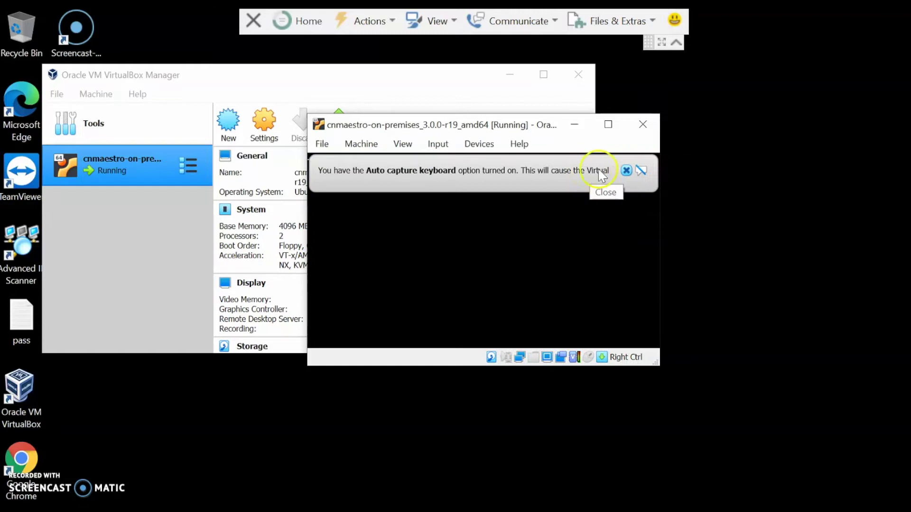
{"action": "left_click", "coordinate": [625, 170]}
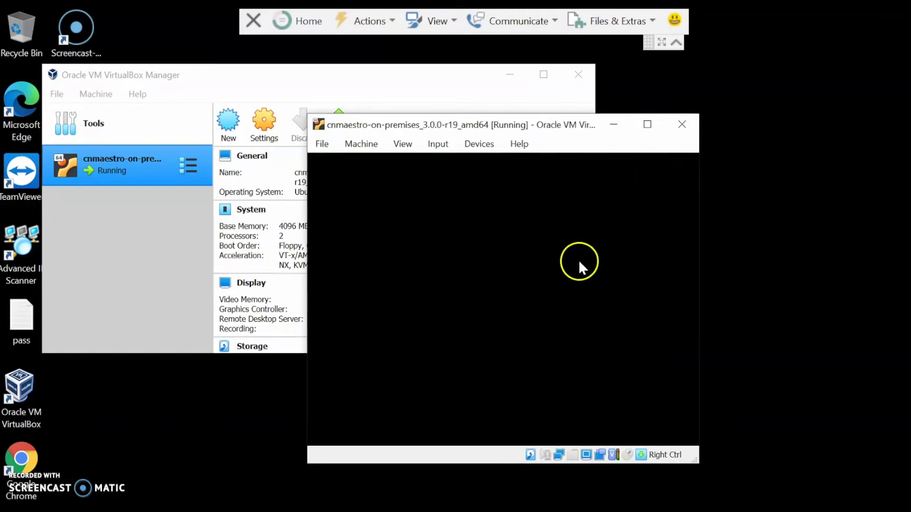
{"action": "left_click", "coordinate": [665, 170]}
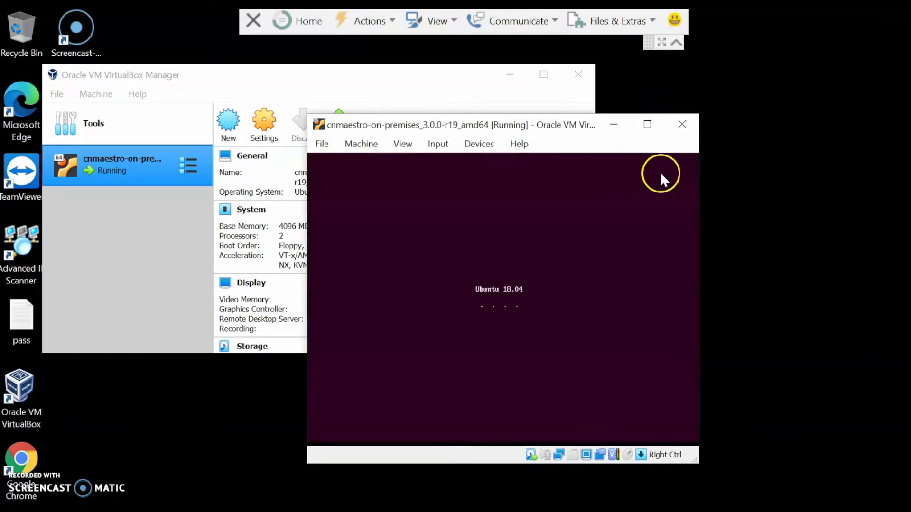
{"action": "left_click", "coordinate": [665, 171]}
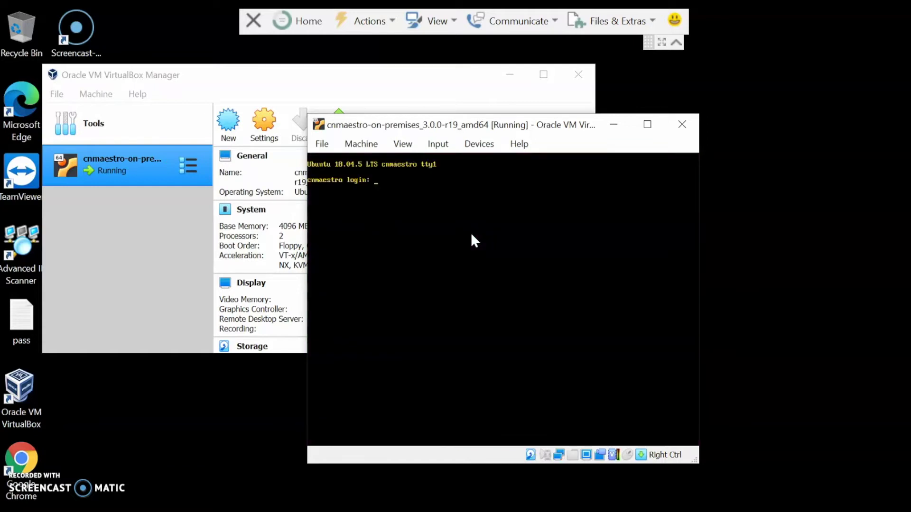
Log in to the VM console as cambium and open the network interface configuration.
{"action": "type", "text": "cambium"}
{"action": "key", "text": "Return"}
{"action": "key", "text": "Return"}
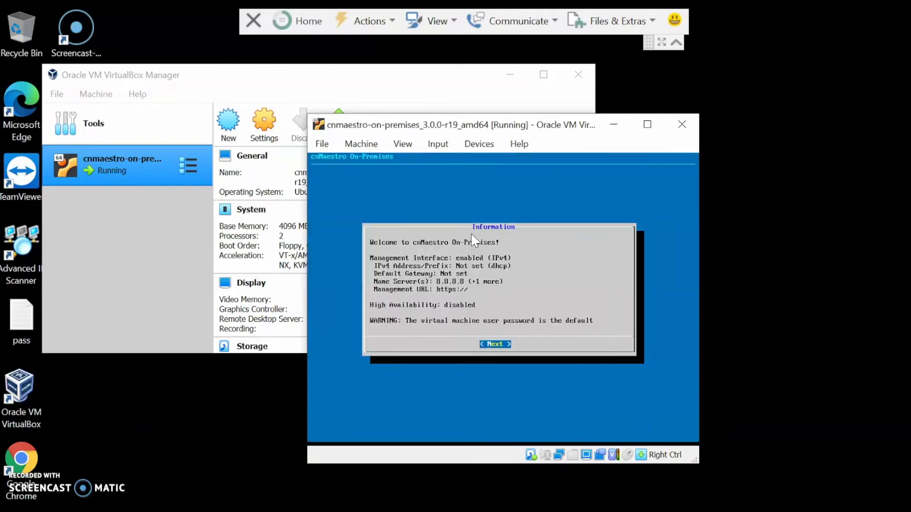
{"action": "key", "text": "Return"}
{"action": "key", "text": "Down"}
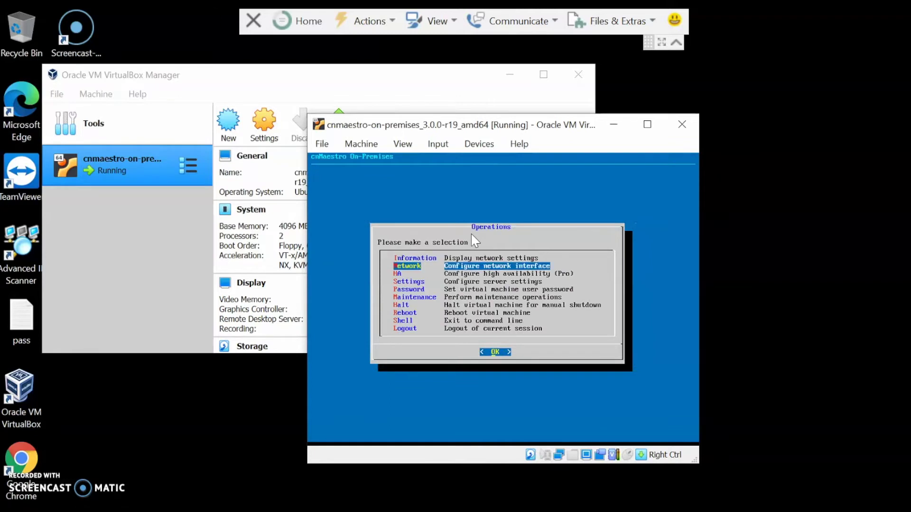
{"action": "key", "text": "Return"}
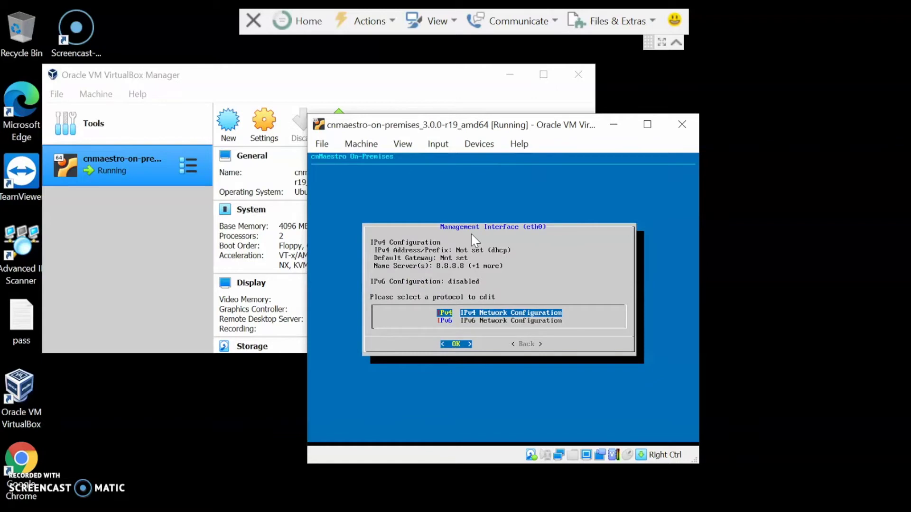
Set static IPv4 192.168.1.40, netmask 255.255.255.0, gateway 192.168.1.1.
{"action": "key", "text": "Return"}
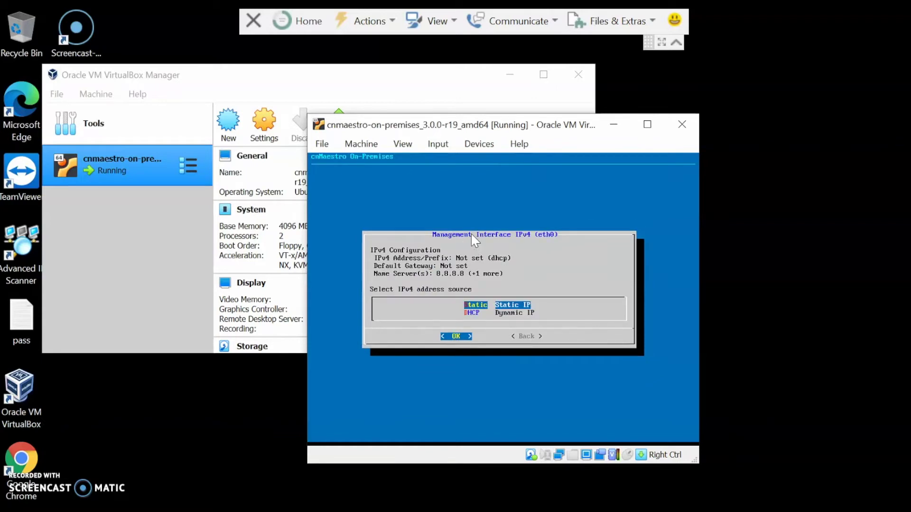
{"action": "key", "text": "Return"}
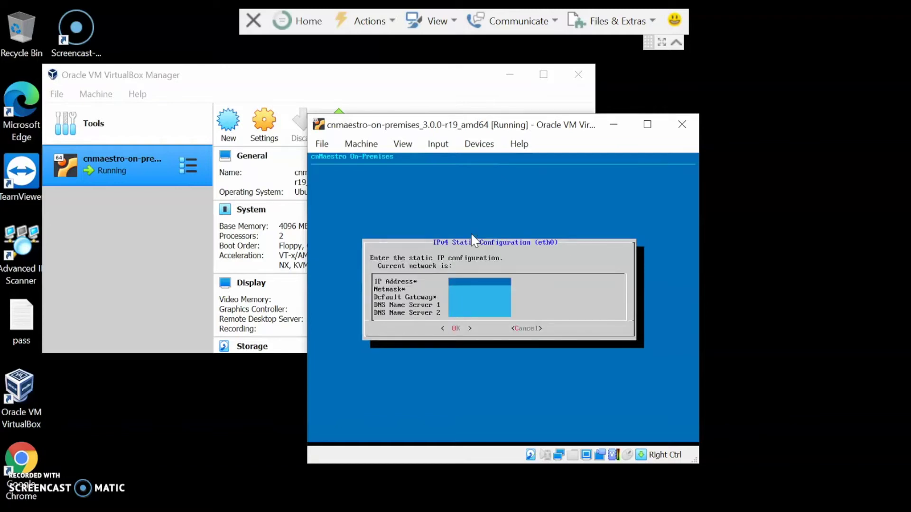
{"action": "type", "text": "192.168.1.40"}
{"action": "key", "text": "Tab"}
{"action": "type", "text": "255.255.255.0"}
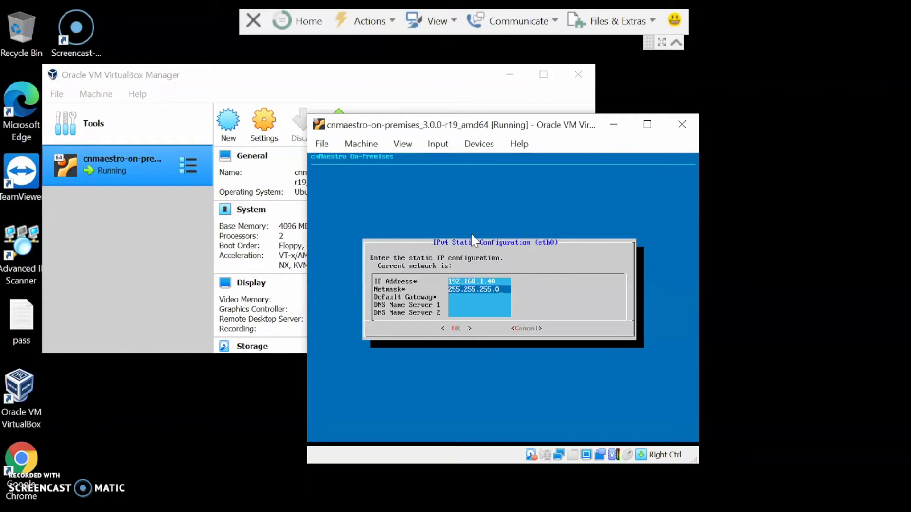
{"action": "key", "text": "Tab"}
{"action": "type", "text": "192."}
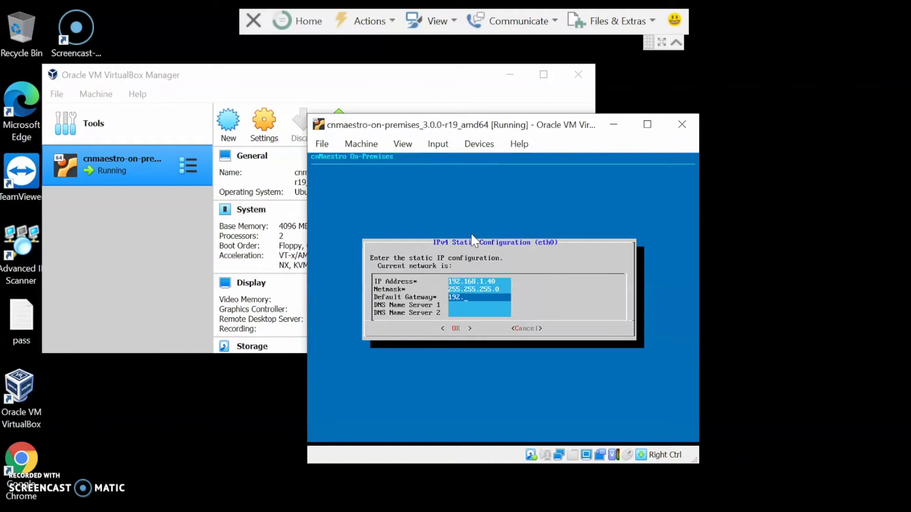
{"action": "type", "text": "168.1.1"}
{"action": "key", "text": "Return"}
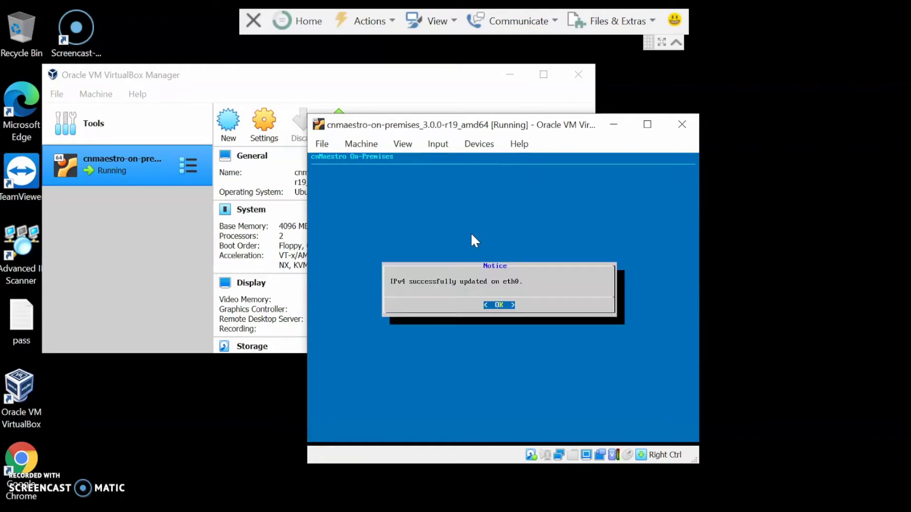
Acknowledge the IPv4 update and display the updated network information.
{"action": "key", "text": "Return"}
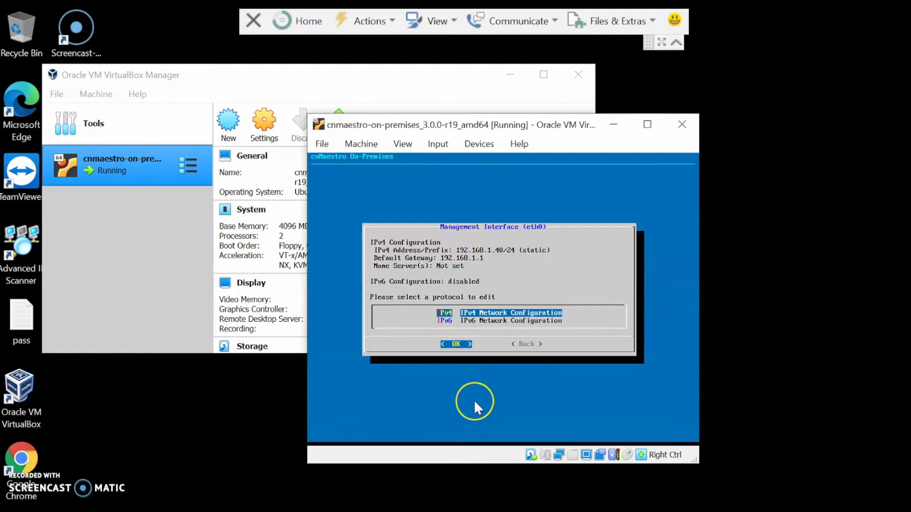
{"action": "key", "text": "Escape"}
{"action": "key", "text": "Down"}
{"action": "key", "text": "Up"}
{"action": "key", "text": "Return"}
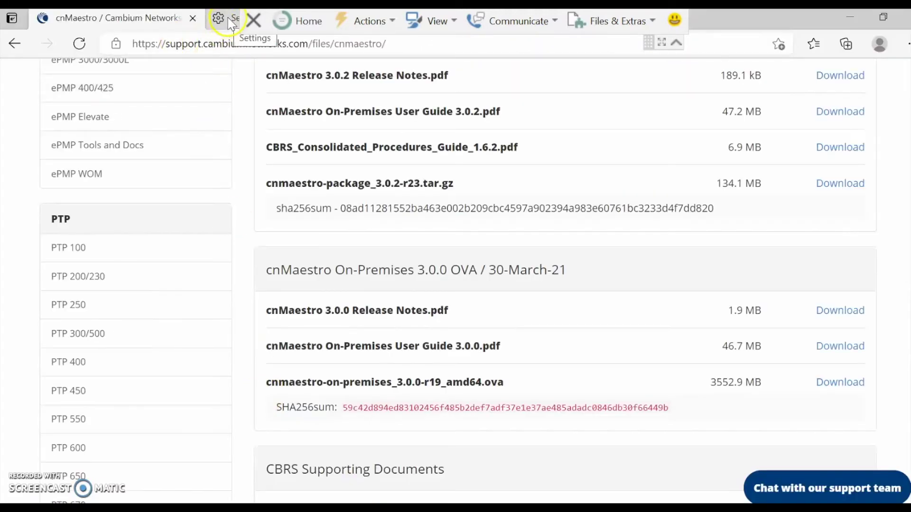
{"action": "left_click", "coordinate": [221, 19]}
{"action": "left_click", "coordinate": [221, 35]}
{"action": "type", "text": "192."}
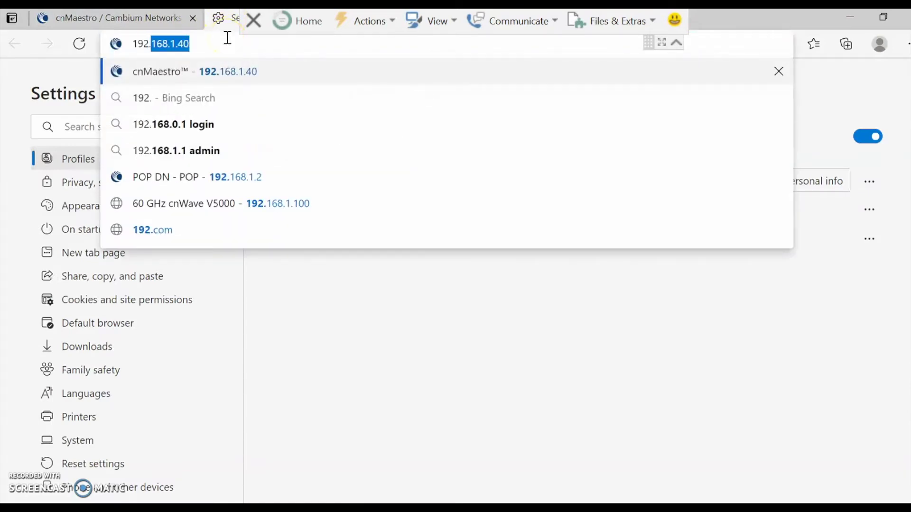
{"action": "key", "text": "Return"}
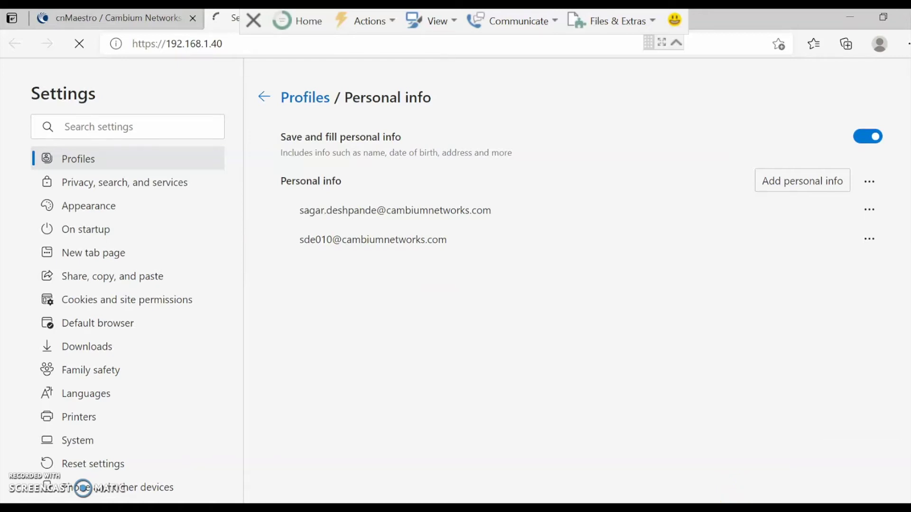
Open the Ethernet 2 adapter's properties via Network & Internet > Ethernet > adapter options.
{"action": "left_click", "coordinate": [807, 509]}
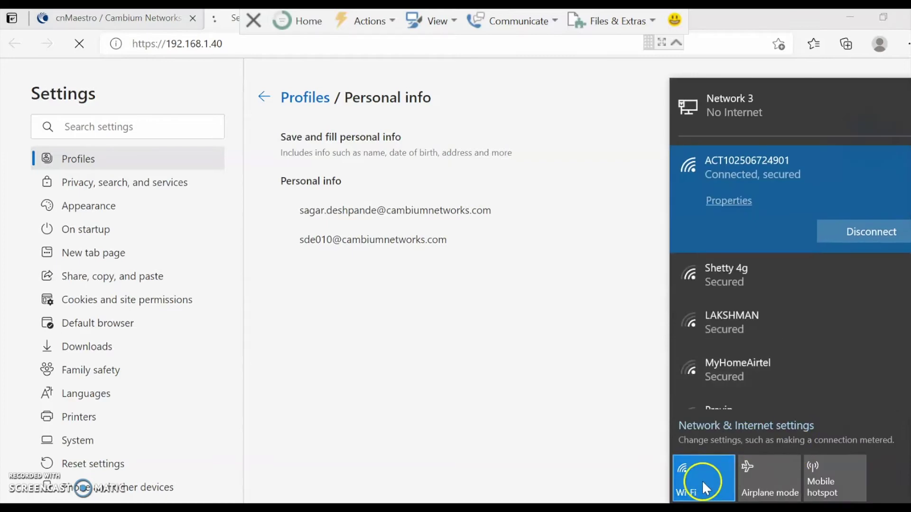
{"action": "left_click", "coordinate": [712, 427]}
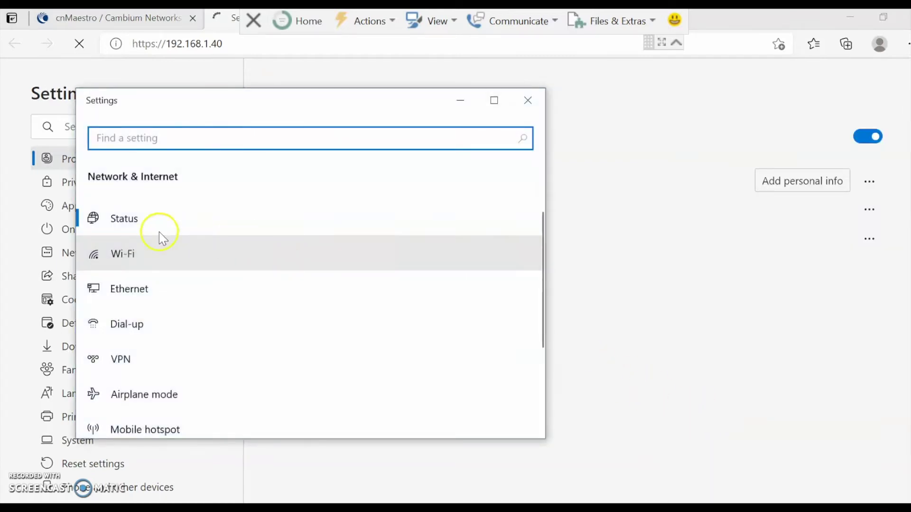
{"action": "left_click", "coordinate": [127, 288]}
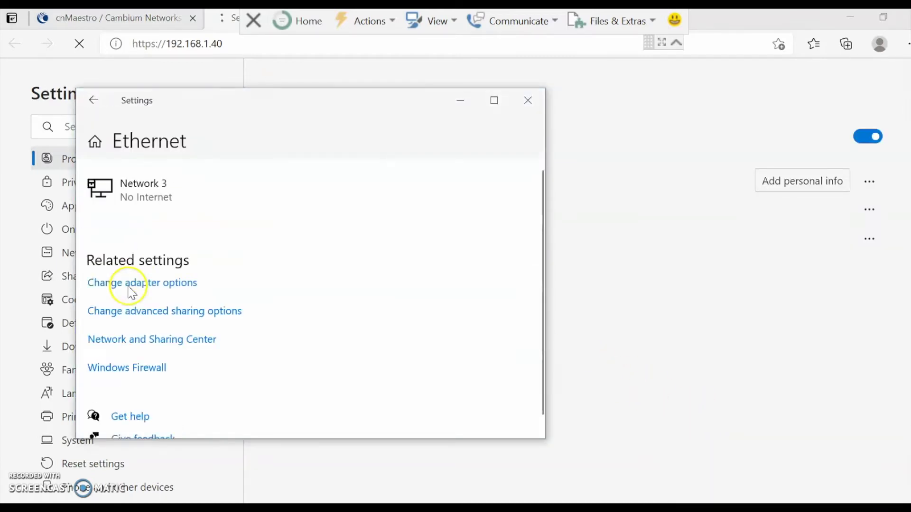
{"action": "left_click", "coordinate": [153, 291]}
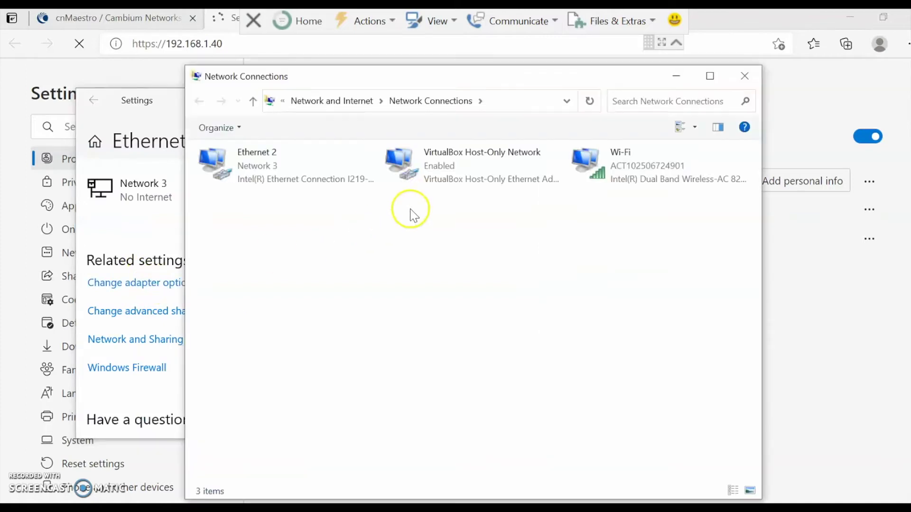
{"action": "left_click", "coordinate": [284, 170]}
{"action": "right_click", "coordinate": [285, 169]}
{"action": "left_click", "coordinate": [339, 302]}
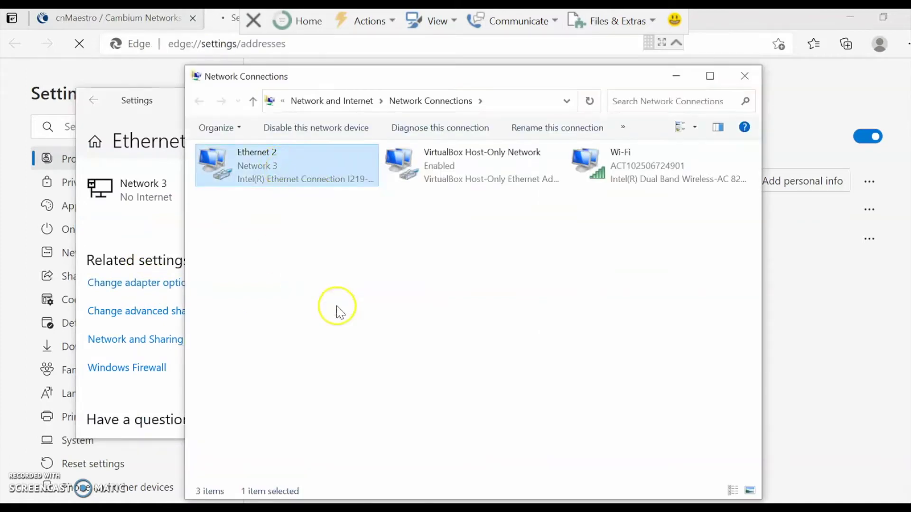
Confirm Ethernet 2's advanced IPv4 list holds 192.168.1.11, then close all dialogs unchanged.
{"action": "double_click", "coordinate": [327, 309]}
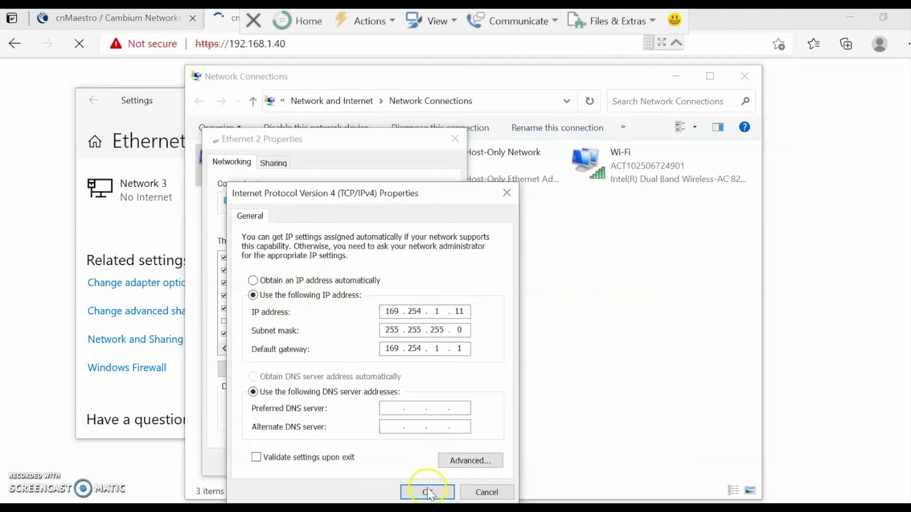
{"action": "left_click", "coordinate": [470, 460]}
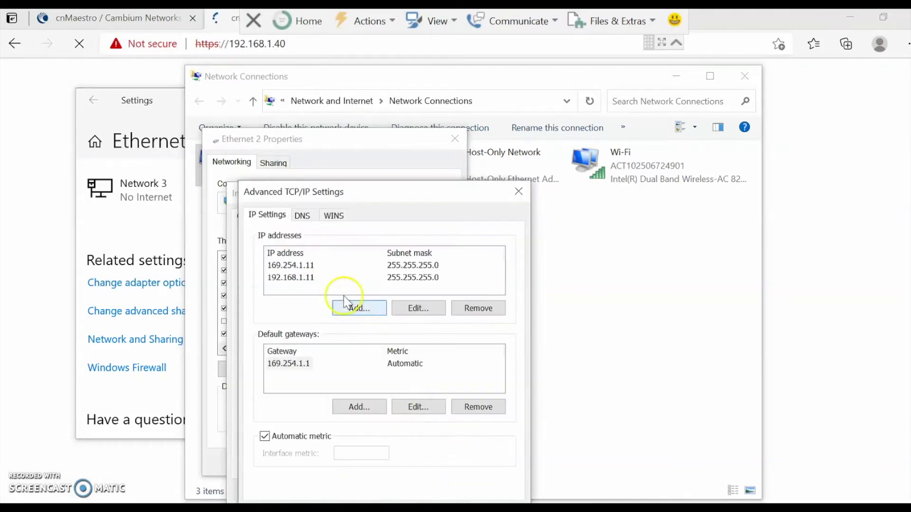
{"action": "left_click", "coordinate": [294, 278]}
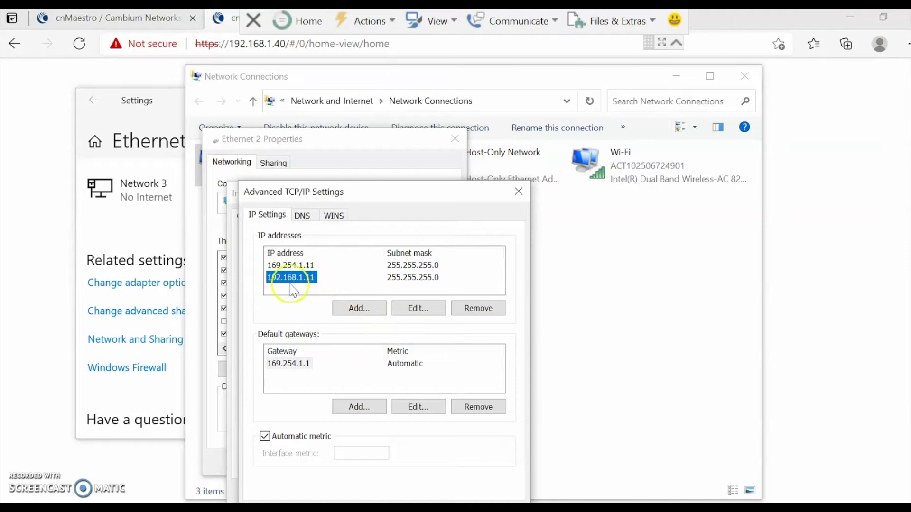
{"action": "left_click", "coordinate": [361, 309]}
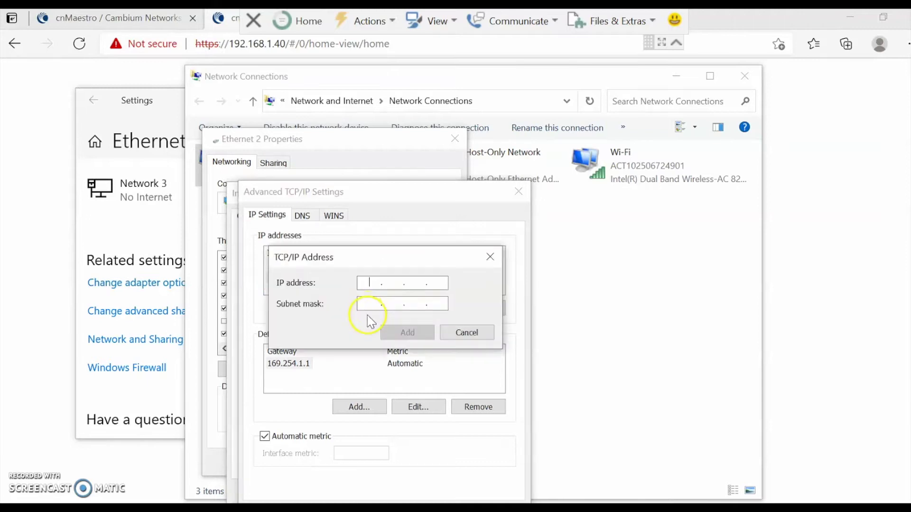
{"action": "left_click", "coordinate": [490, 258]}
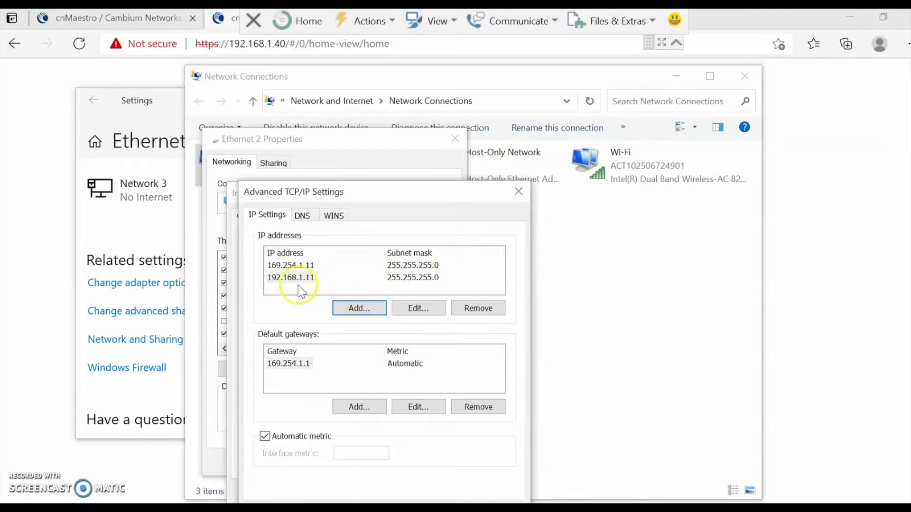
{"action": "left_click", "coordinate": [518, 192]}
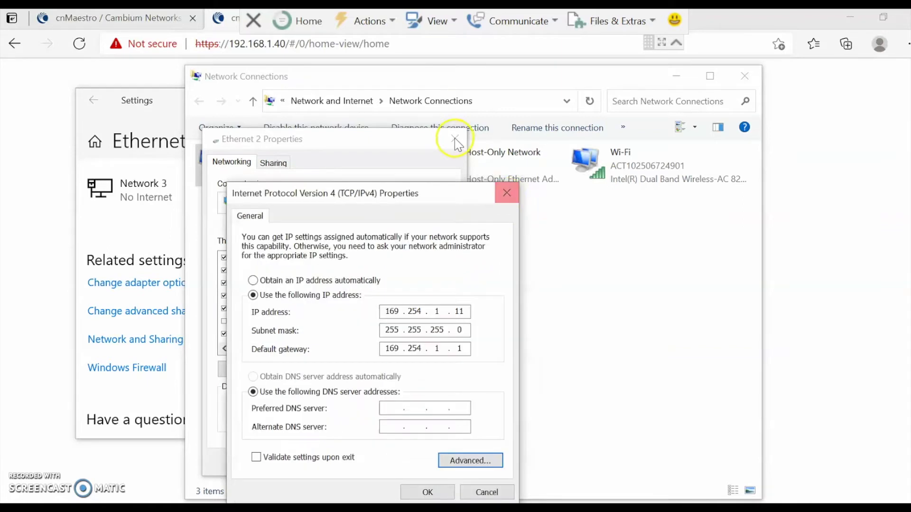
{"action": "left_click", "coordinate": [507, 198]}
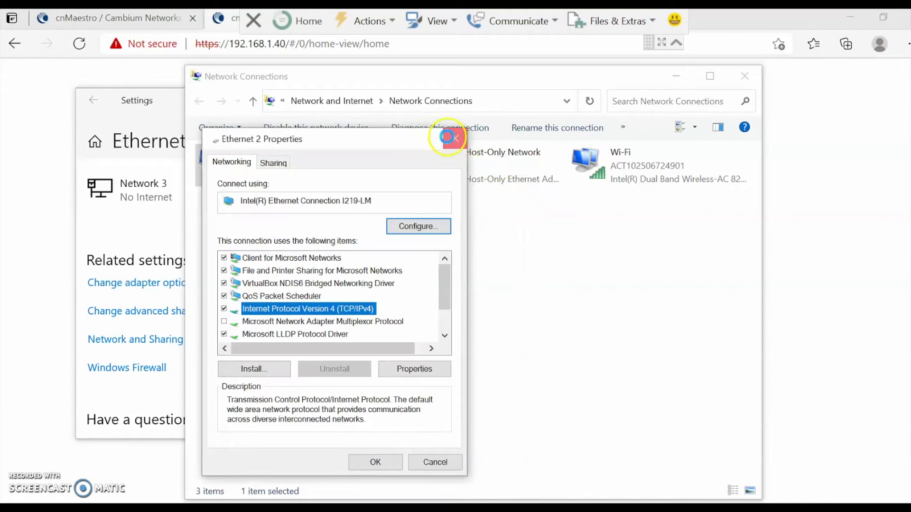
{"action": "left_click", "coordinate": [454, 139]}
{"action": "left_click", "coordinate": [744, 76]}
Reload the cnMaestro page and sign in as admin with the default password.
{"action": "left_click", "coordinate": [230, 73]}
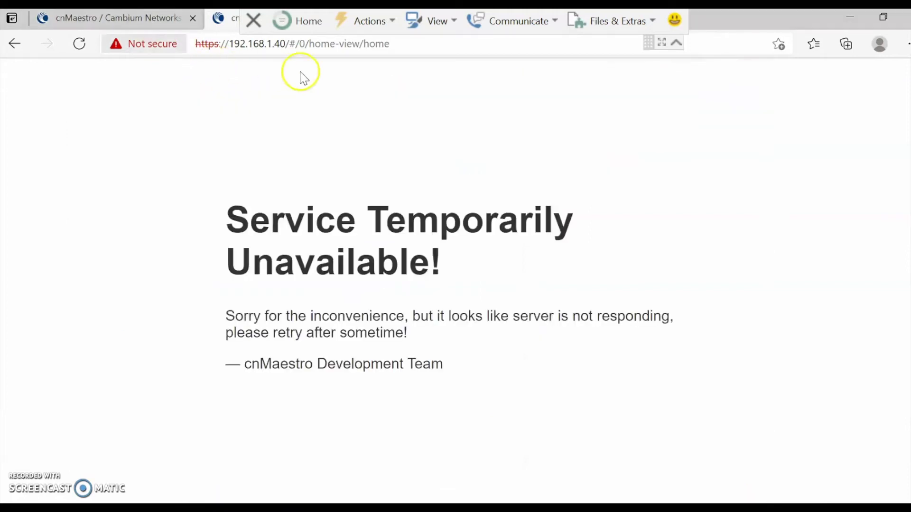
{"action": "left_click", "coordinate": [80, 48]}
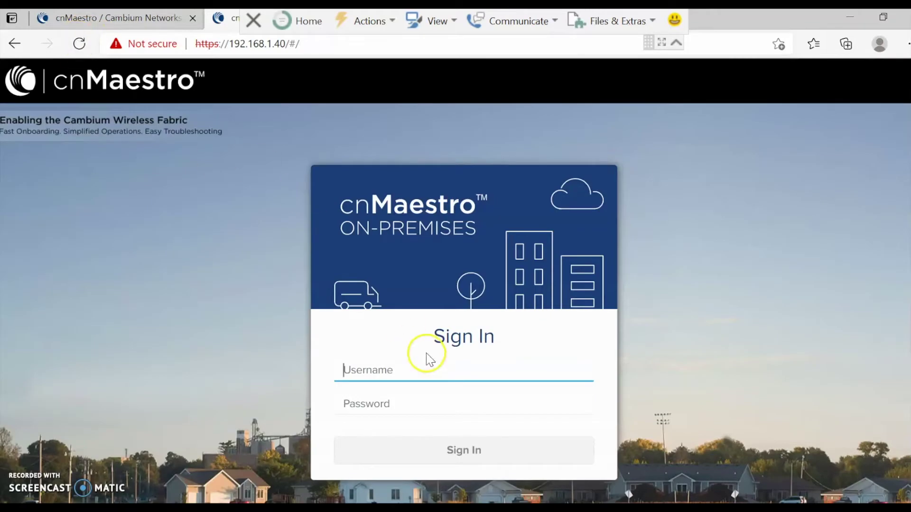
{"action": "left_click", "coordinate": [415, 374]}
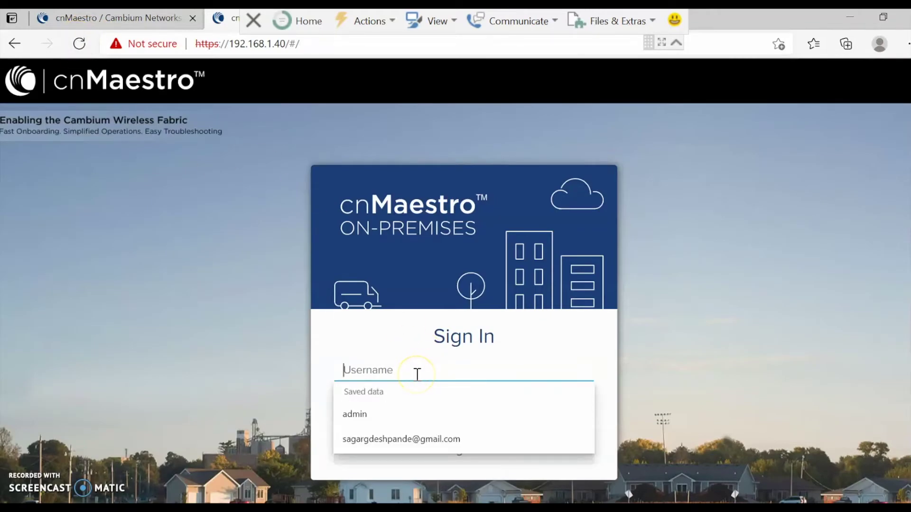
{"action": "type", "text": "admin"}
{"action": "key", "text": "Tab"}
{"action": "type", "text": "ad"}
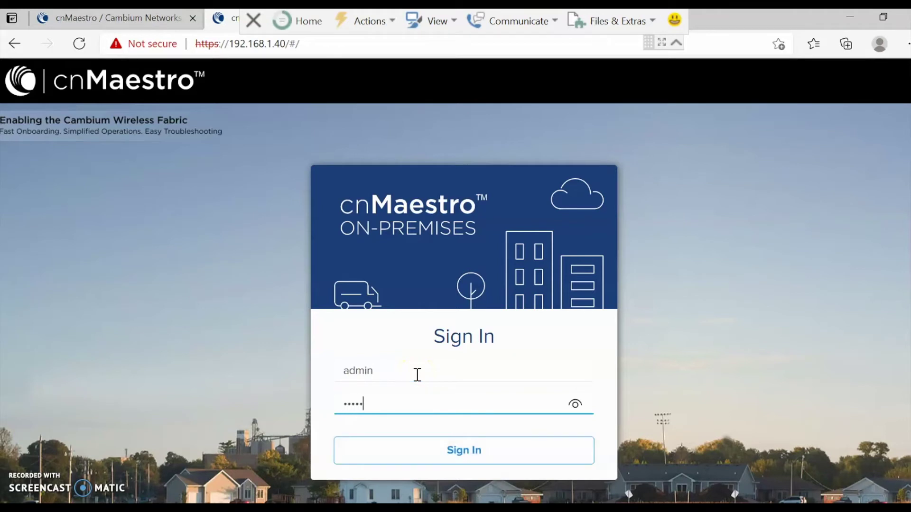
{"action": "left_click", "coordinate": [576, 404]}
{"action": "left_click", "coordinate": [575, 404]}
{"action": "left_click", "coordinate": [459, 461]}
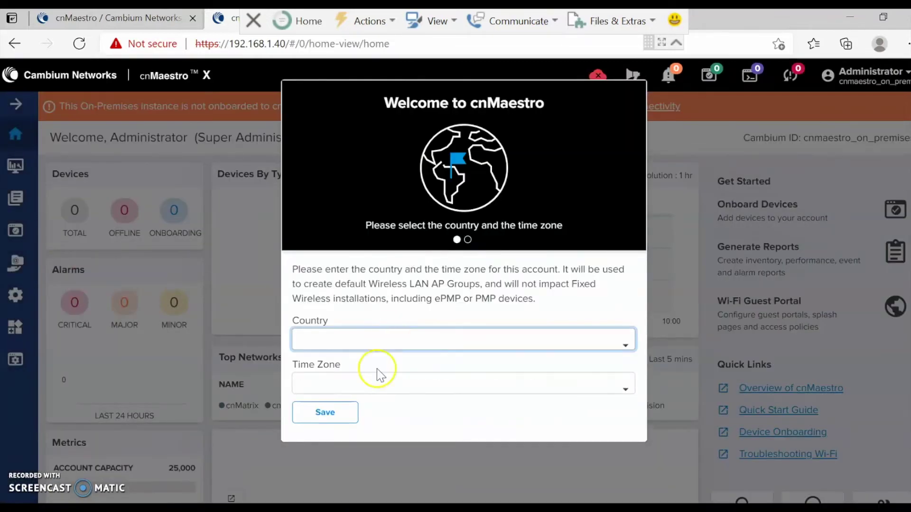
Set the country to India and the time zone to Asia/Kolkata, and save.
{"action": "left_click", "coordinate": [380, 341]}
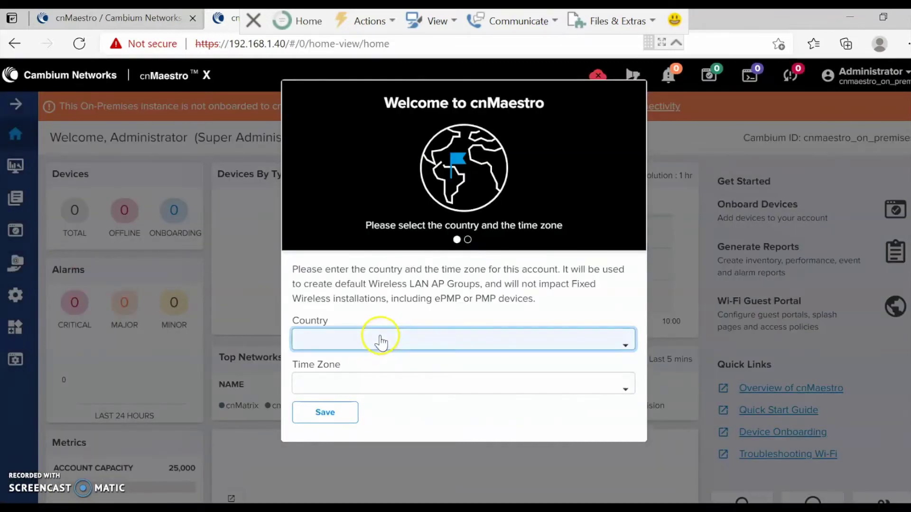
{"action": "type", "text": "ind"}
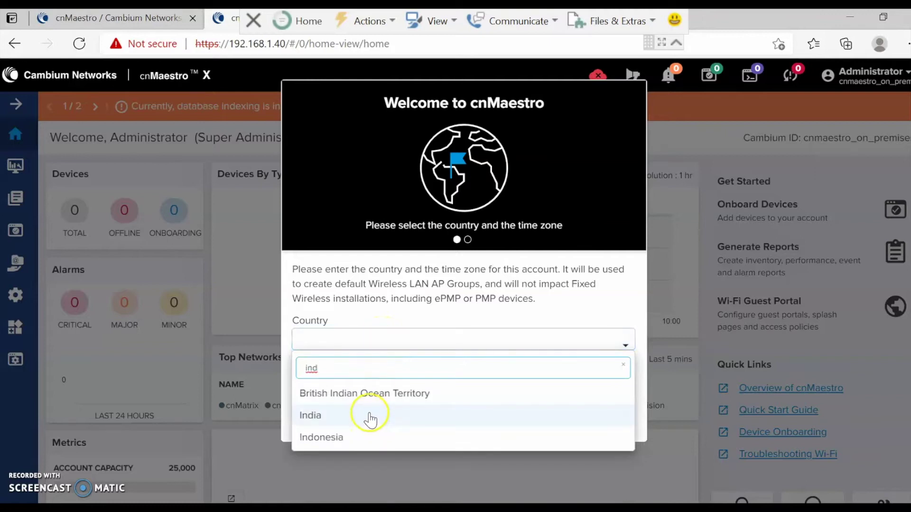
{"action": "left_click", "coordinate": [365, 415]}
{"action": "left_click", "coordinate": [372, 387]}
{"action": "type", "text": "kol"}
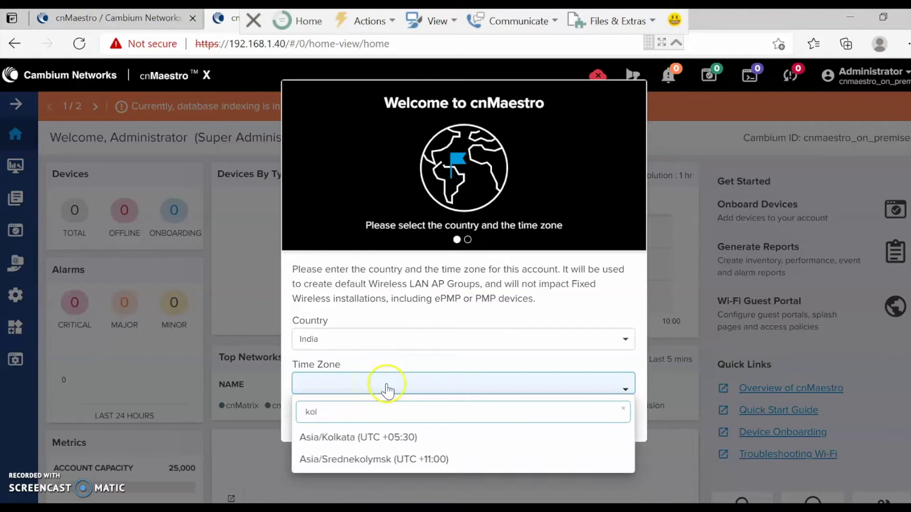
{"action": "left_click", "coordinate": [377, 437]}
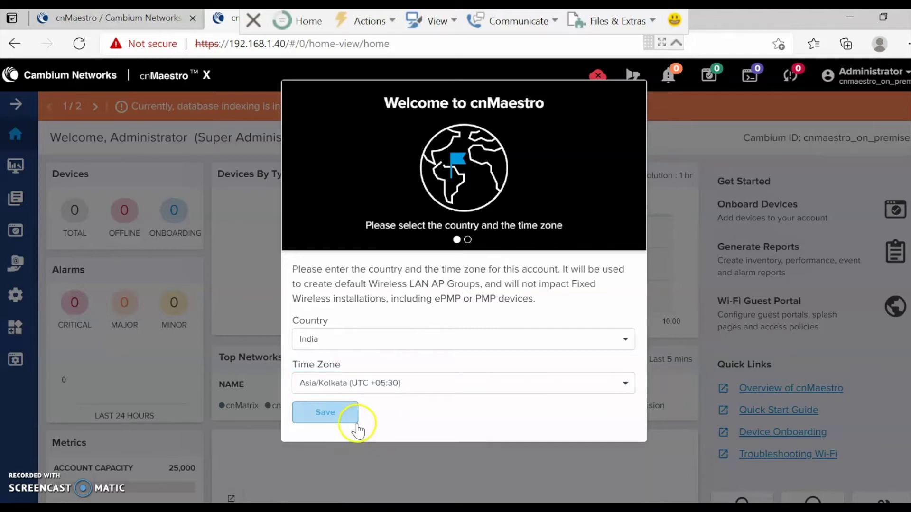
{"action": "left_click", "coordinate": [340, 415]}
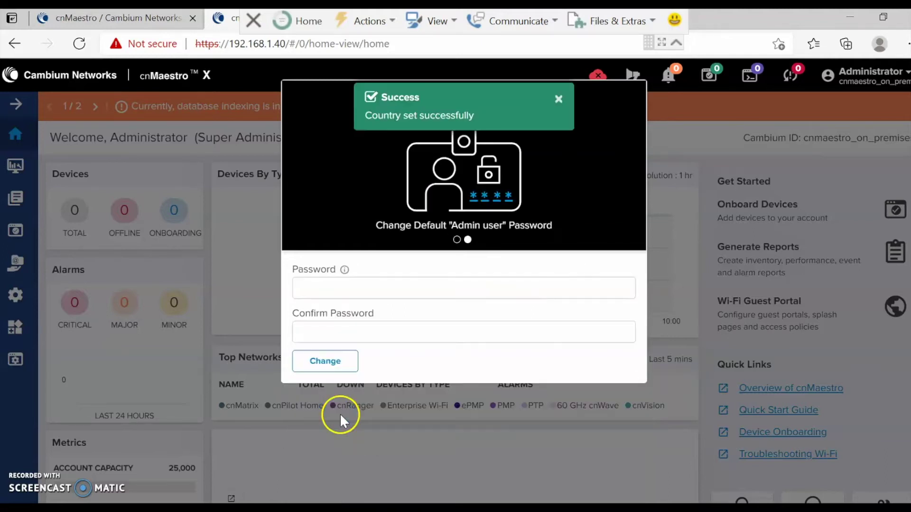
Enter and confirm a new admin password and apply the change.
{"action": "left_click", "coordinate": [353, 289]}
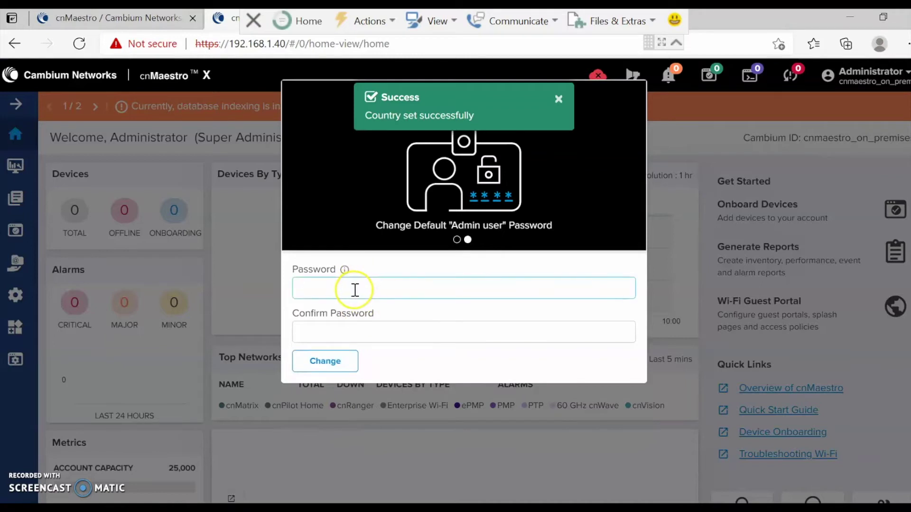
{"action": "type", "text": "a"}
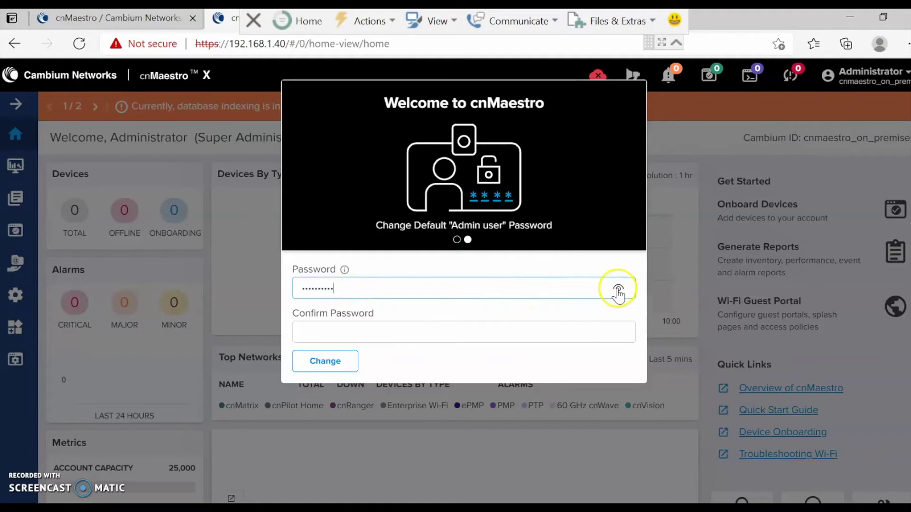
{"action": "left_click", "coordinate": [496, 332]}
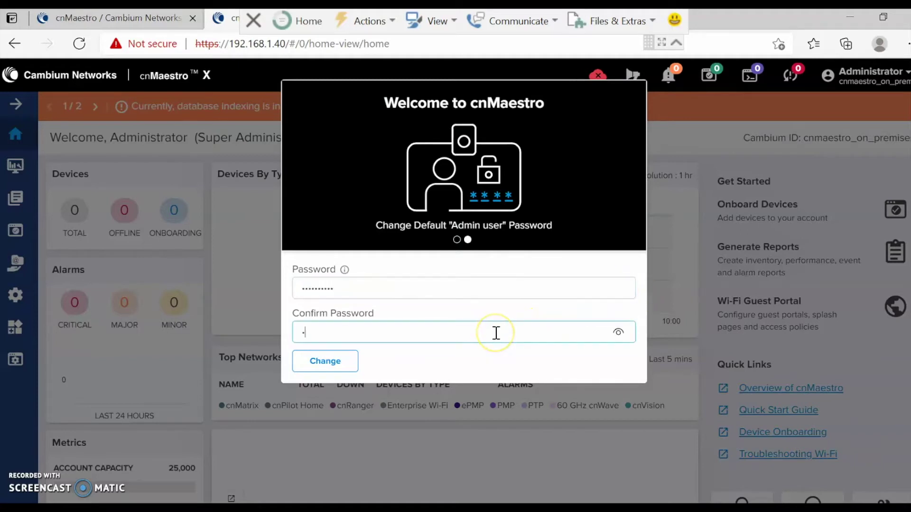
{"action": "type", "text": "cambium123"}
{"action": "left_click", "coordinate": [332, 362]}
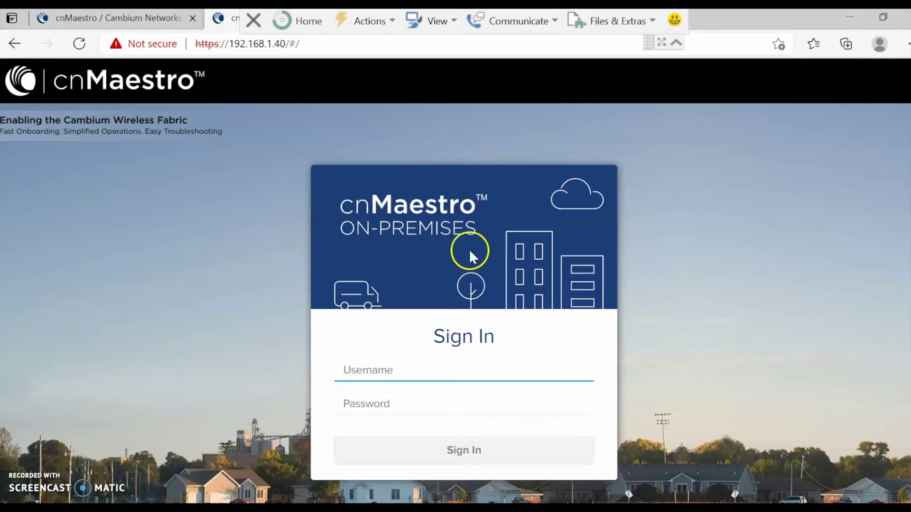
Sign back in to cnMaestro as admin with the new password and reach the Home dashboard.
{"action": "left_click", "coordinate": [413, 375]}
{"action": "type", "text": "admin"}
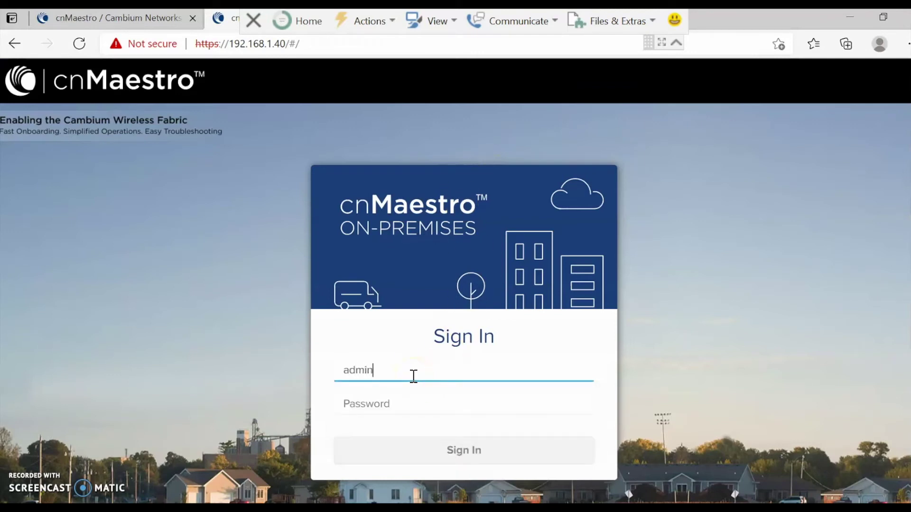
{"action": "key", "text": "Tab"}
{"action": "type", "text": "ad"}
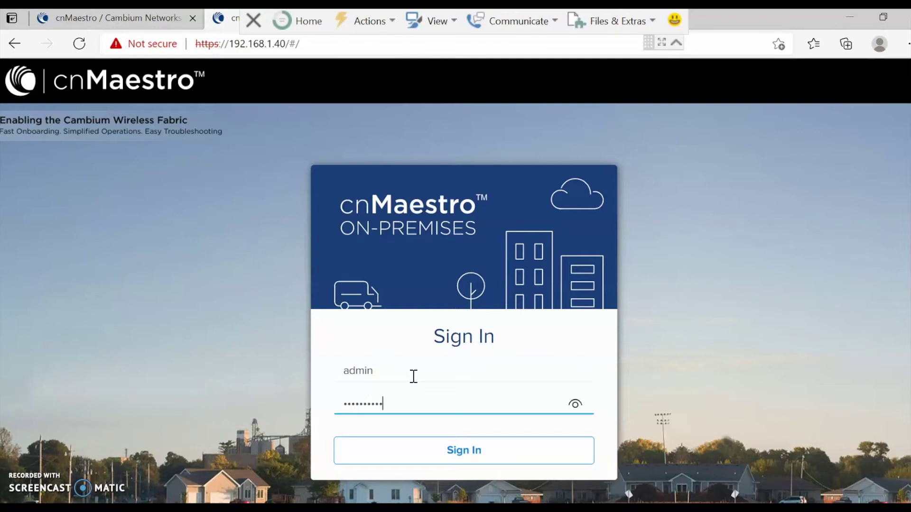
{"action": "type", "text": "mbium123"}
{"action": "left_click", "coordinate": [575, 405]}
{"action": "left_click", "coordinate": [575, 407]}
{"action": "left_click", "coordinate": [474, 451]}
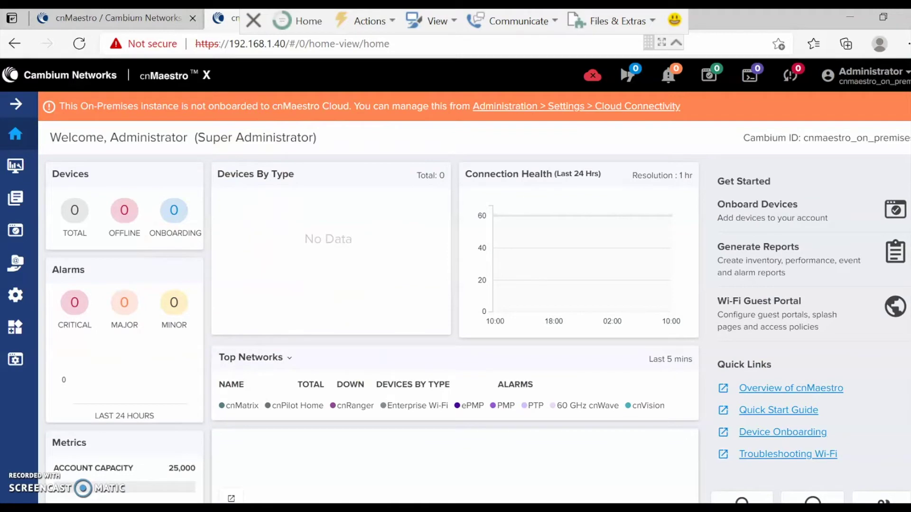
{"action": "mouse_move", "coordinate": [615, 510]}
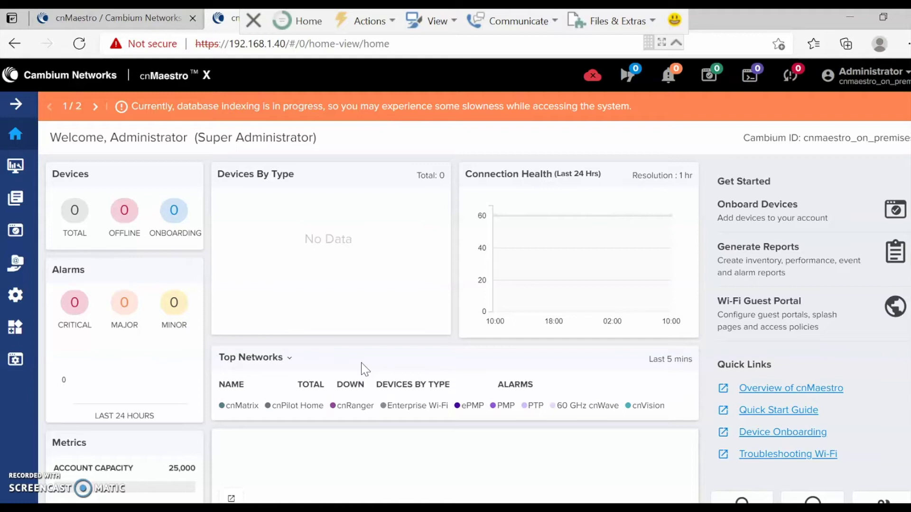
{"action": "left_click", "coordinate": [236, 279]}
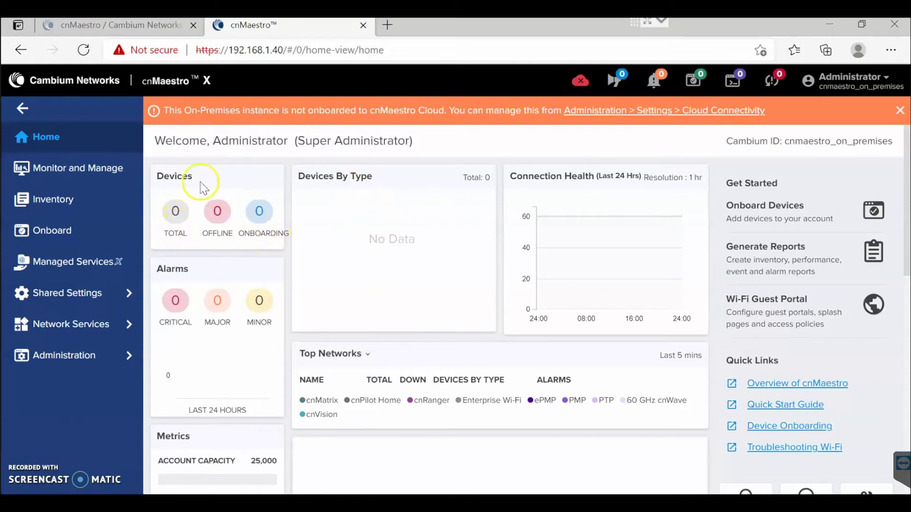
Sign in as admin to the cnWave V5000 node at 169.254.1.1 in a new Edge tab.
{"action": "left_click", "coordinate": [389, 29]}
{"action": "type", "text": "169.254.1.1"}
{"action": "key", "text": "Return"}
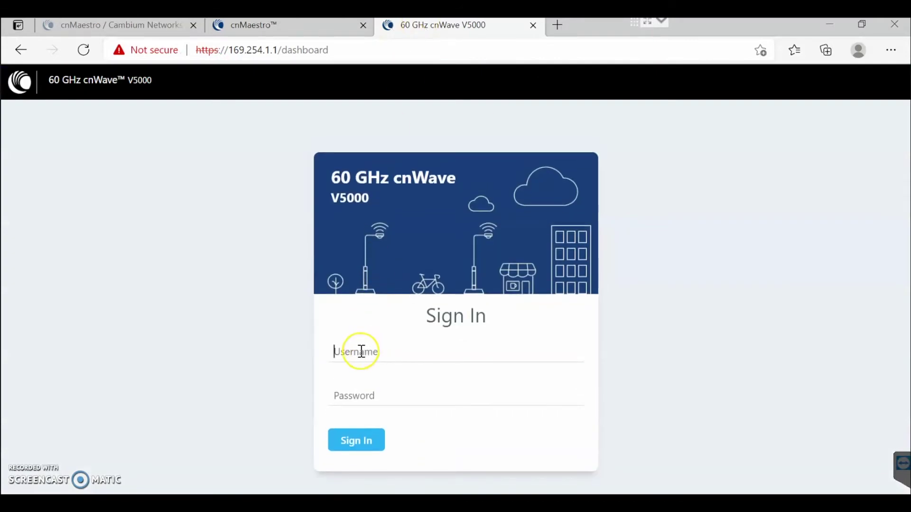
{"action": "type", "text": "adm"}
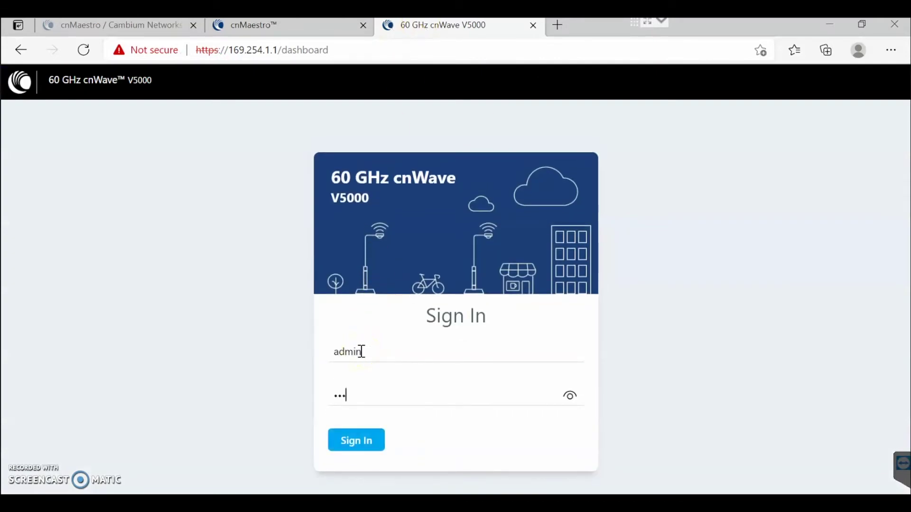
{"action": "type", "text": "in"}
{"action": "key", "text": "Return"}
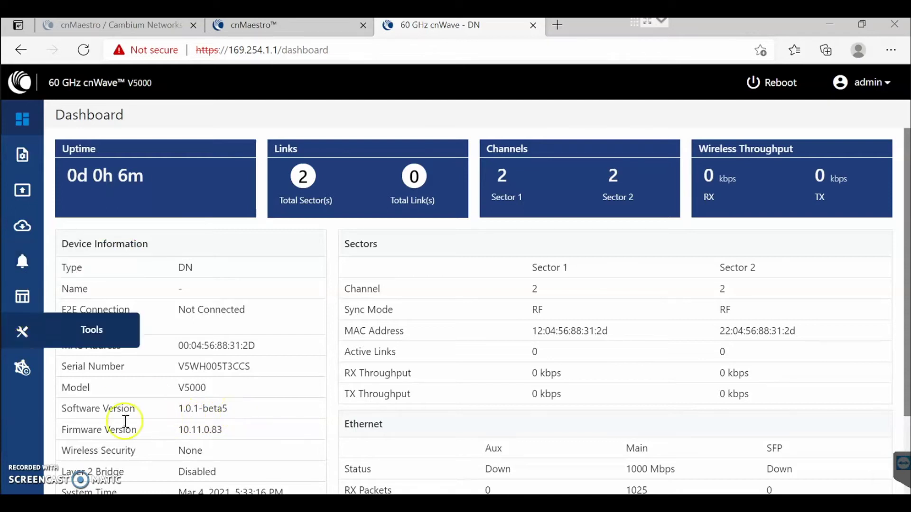
Look over the Software Upgrade and Onboard E2E Controller pages, then open Configuration > Networking.
{"action": "left_click", "coordinate": [21, 227]}
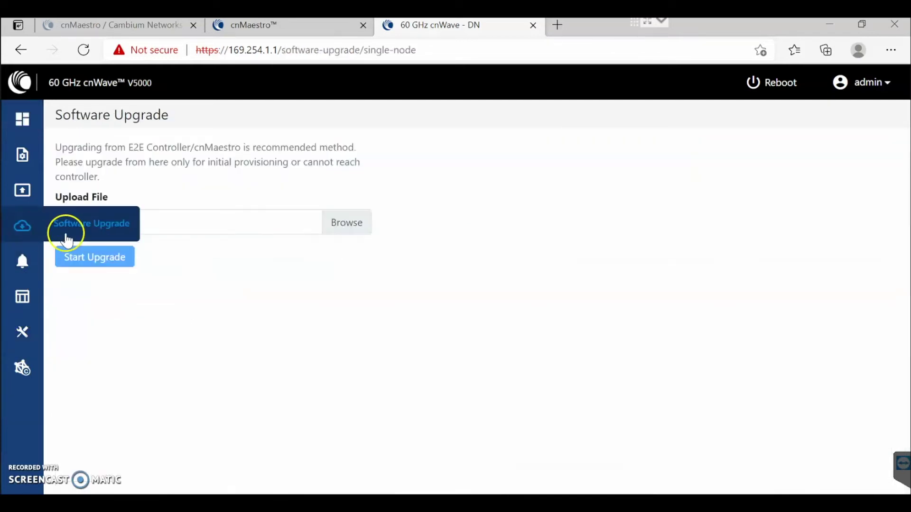
{"action": "left_click", "coordinate": [342, 231]}
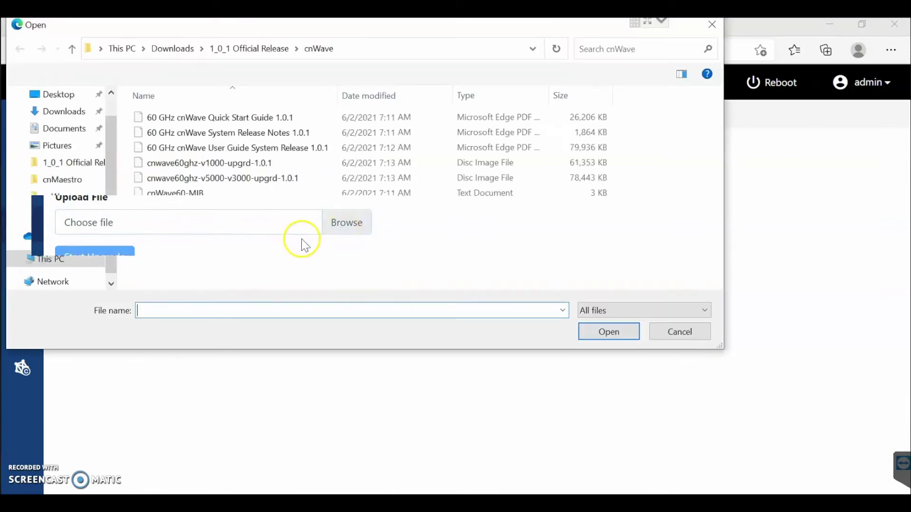
{"action": "left_click", "coordinate": [204, 181]}
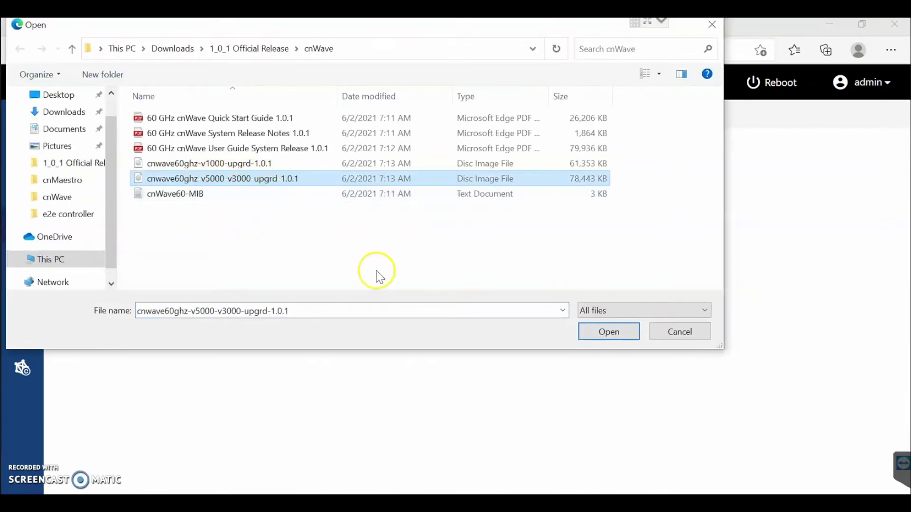
{"action": "left_click", "coordinate": [694, 338]}
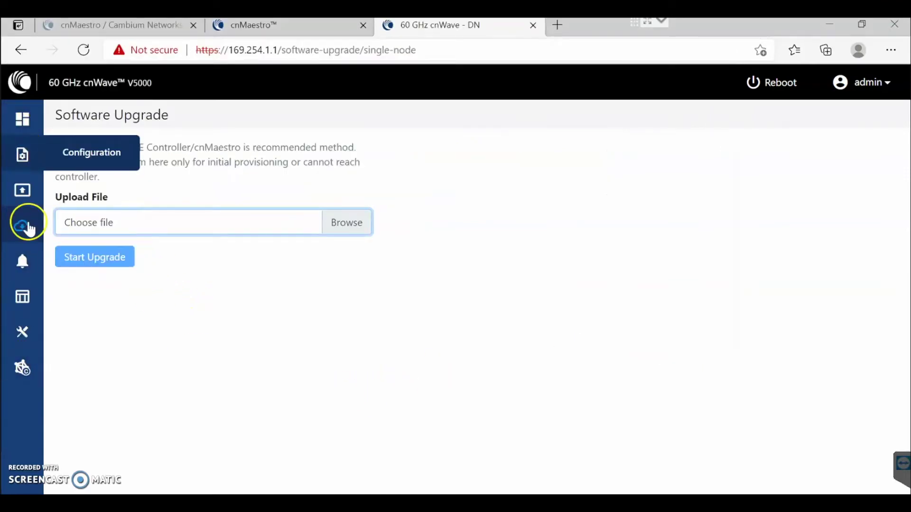
{"action": "left_click", "coordinate": [24, 375]}
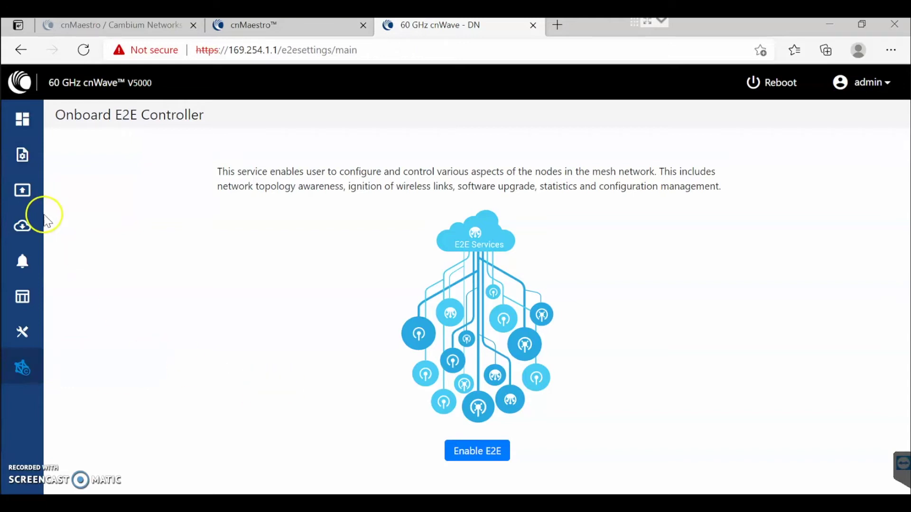
{"action": "left_click", "coordinate": [24, 161]}
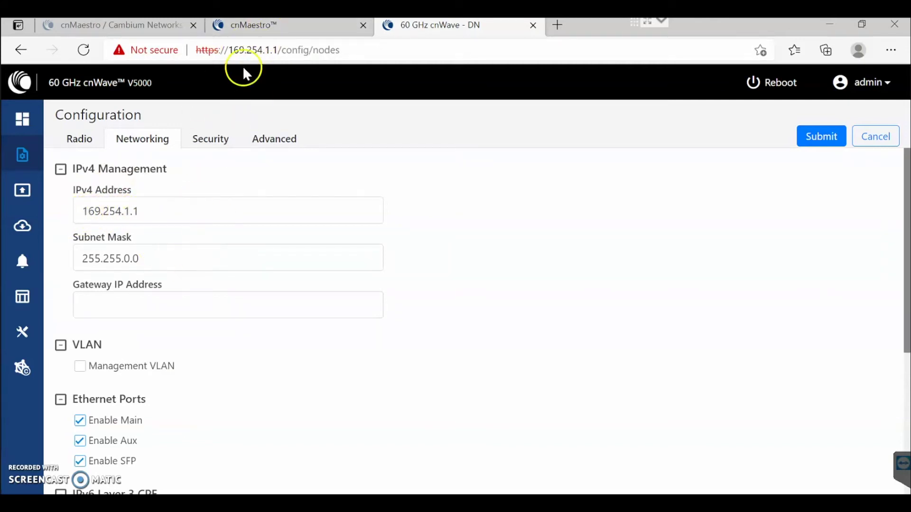
Change the node's IPv4 address to 192.168.1.2 with mask 255.255.255.0 and apply it.
{"action": "left_click_drag", "start_coordinate": [149, 212], "coordinate": [79, 211]}
{"action": "type", "text": "192."}
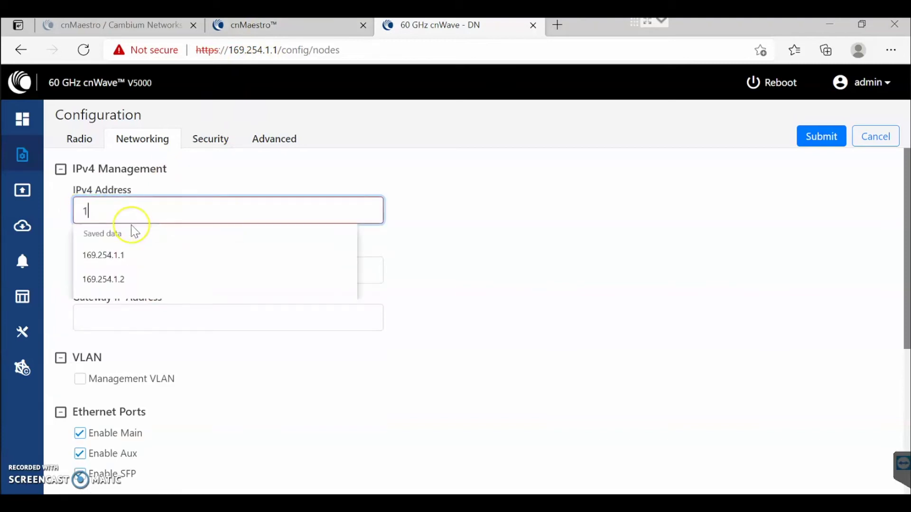
{"action": "type", "text": "168.1.2"}
{"action": "left_click", "coordinate": [124, 260]}
{"action": "key", "text": "Delete"}
{"action": "key", "text": "Delete"}
{"action": "type", "text": ".255.255.0"}
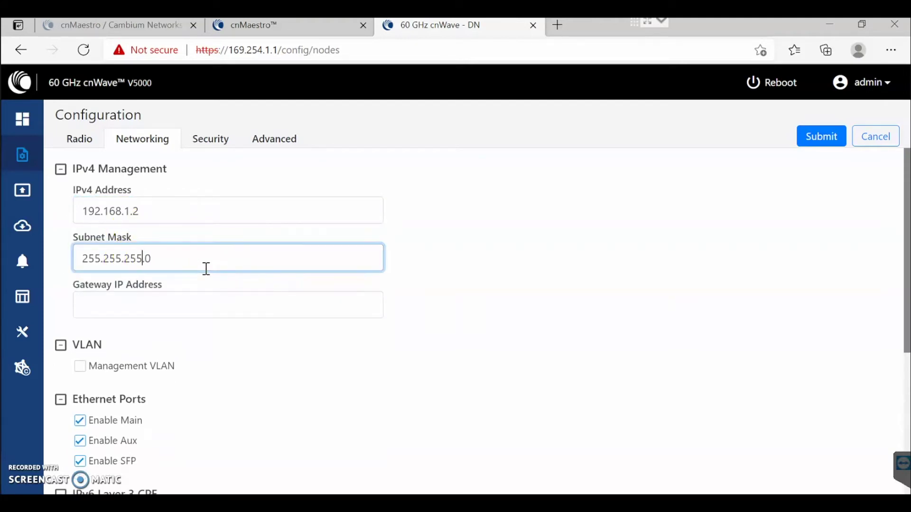
{"action": "left_click", "coordinate": [197, 302]}
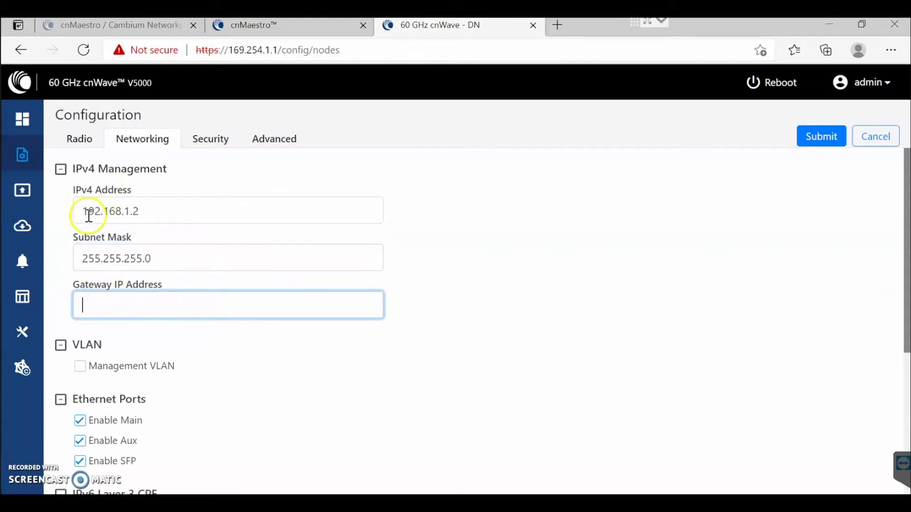
{"action": "left_click", "coordinate": [823, 135]}
{"action": "left_click", "coordinate": [548, 220]}
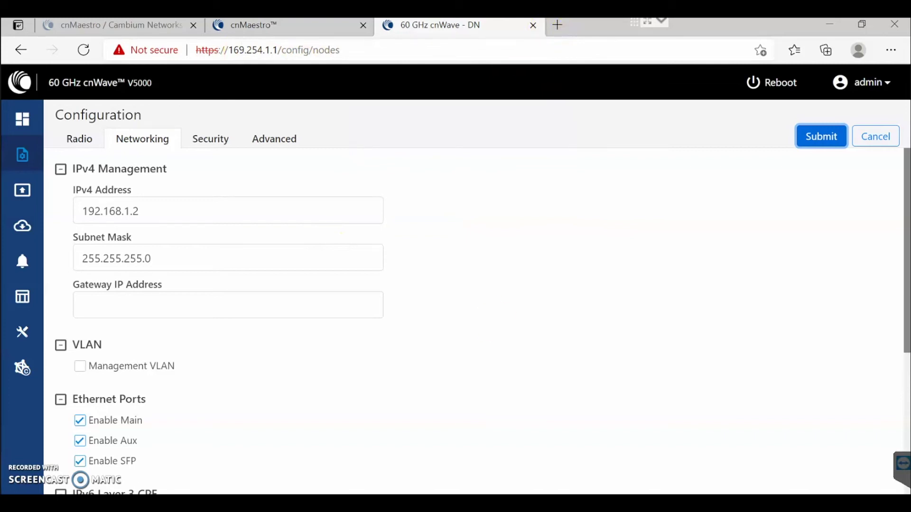
{"action": "key", "text": "super"}
Run a continuous ping to 192.168.1.2 from Command Prompt and minimize the window.
{"action": "type", "text": "cmd"}
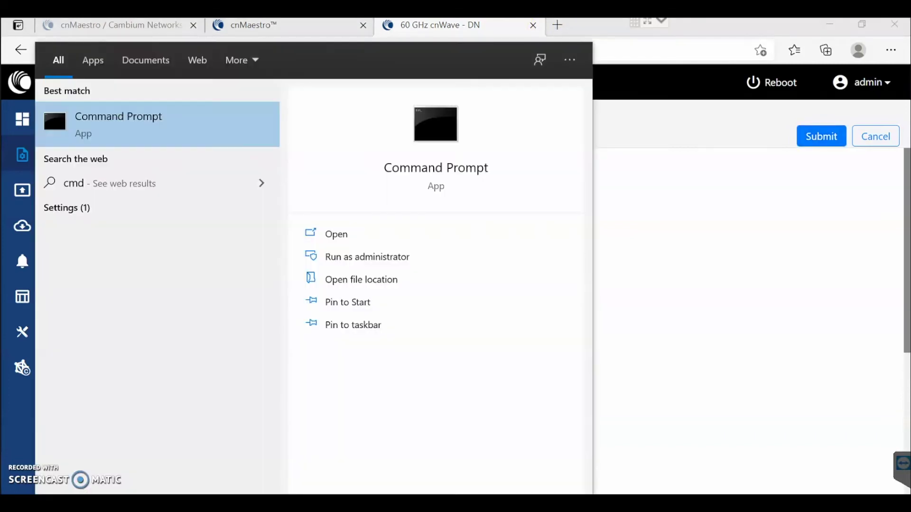
{"action": "key", "text": "Return"}
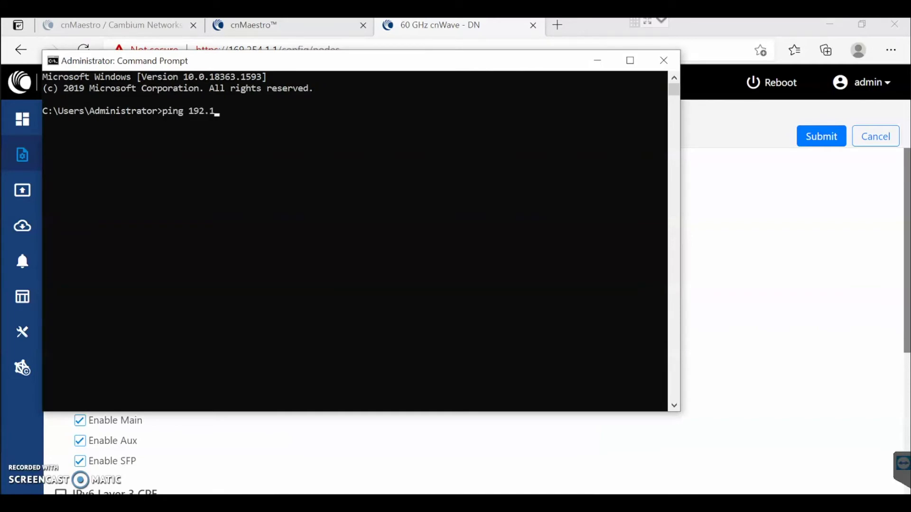
{"action": "type", "text": "ping 192.168.1.2 -t\\"}
{"action": "key", "text": "Return"}
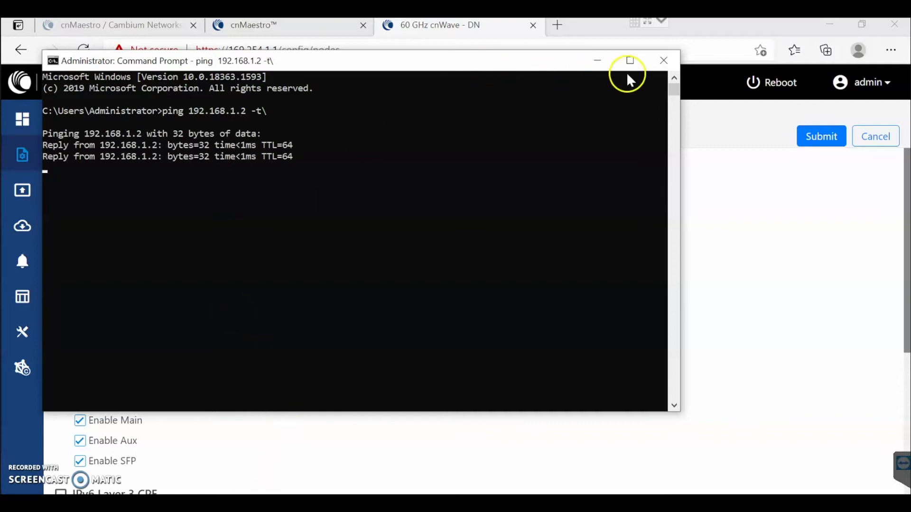
{"action": "left_click", "coordinate": [597, 60]}
Load 192.168.1.2 in a new tab and close the old DN tab.
{"action": "left_click", "coordinate": [555, 26]}
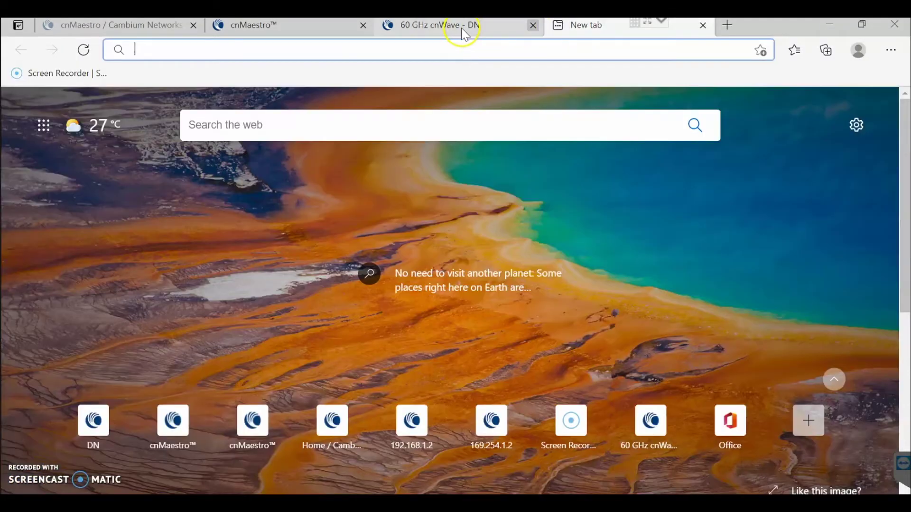
{"action": "middle_click", "coordinate": [465, 33]}
{"action": "left_click", "coordinate": [359, 50]}
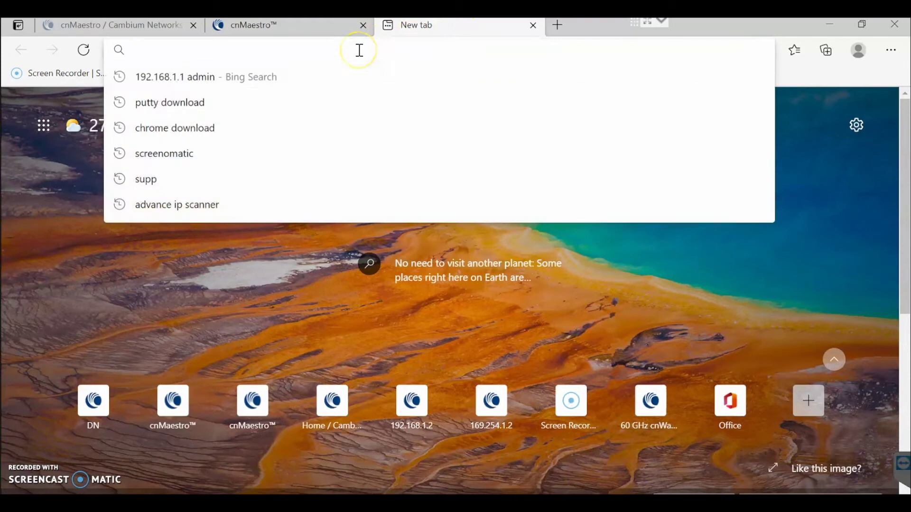
{"action": "type", "text": "192.168.1."}
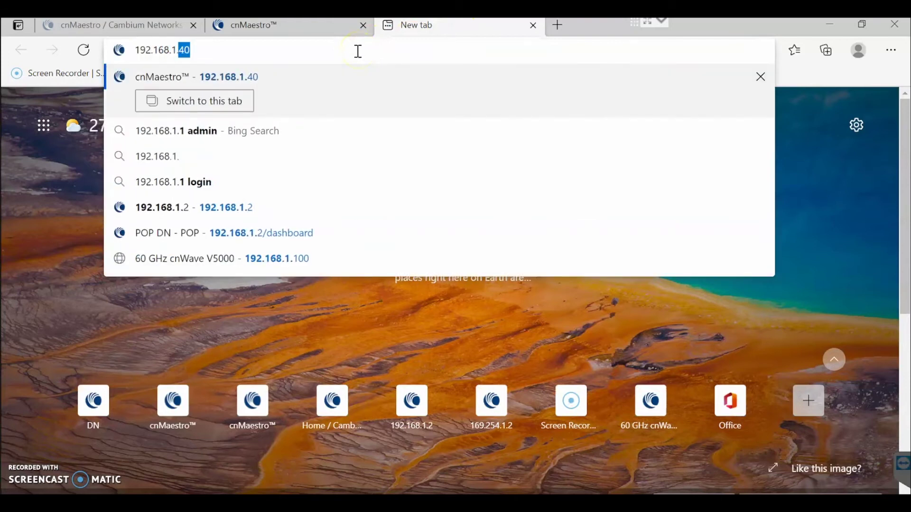
{"action": "type", "text": "2"}
{"action": "key", "text": "Return"}
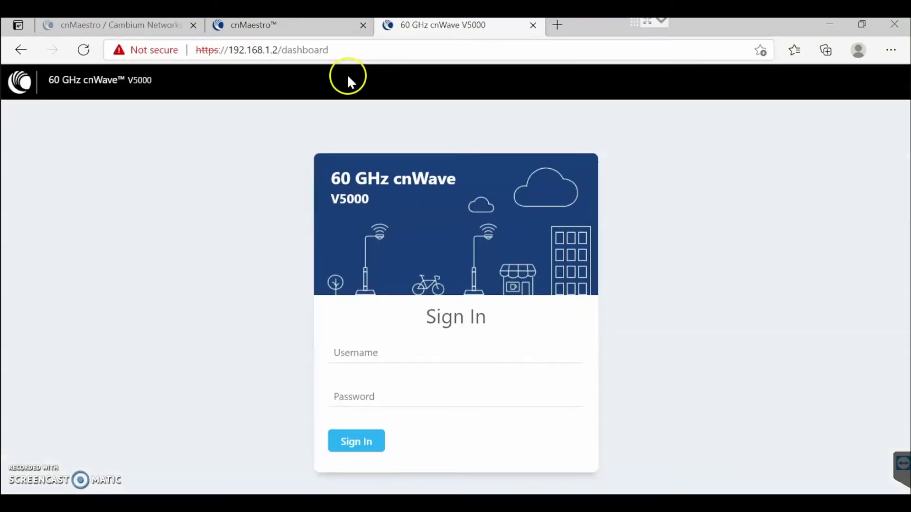
Sign in to the node and show its Onboard E2E Controller page.
{"action": "left_click", "coordinate": [362, 354]}
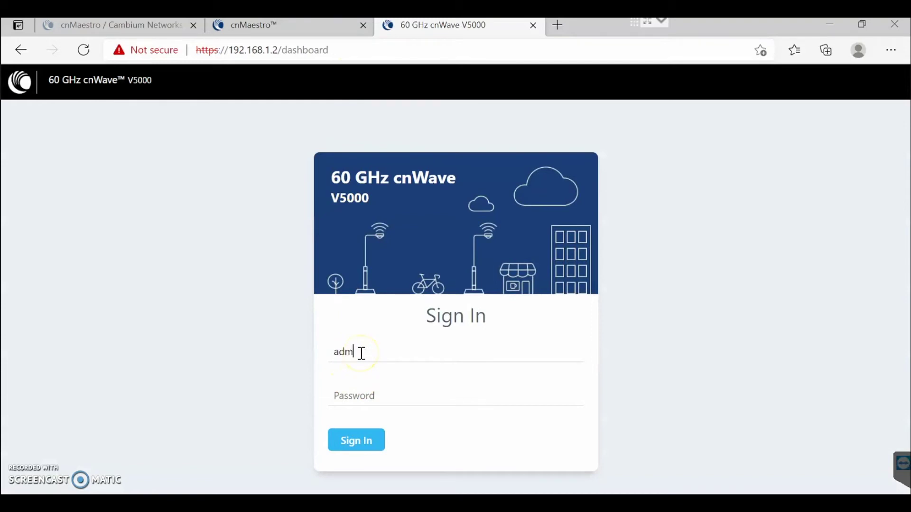
{"action": "type", "text": "adm"}
{"action": "key", "text": "Return"}
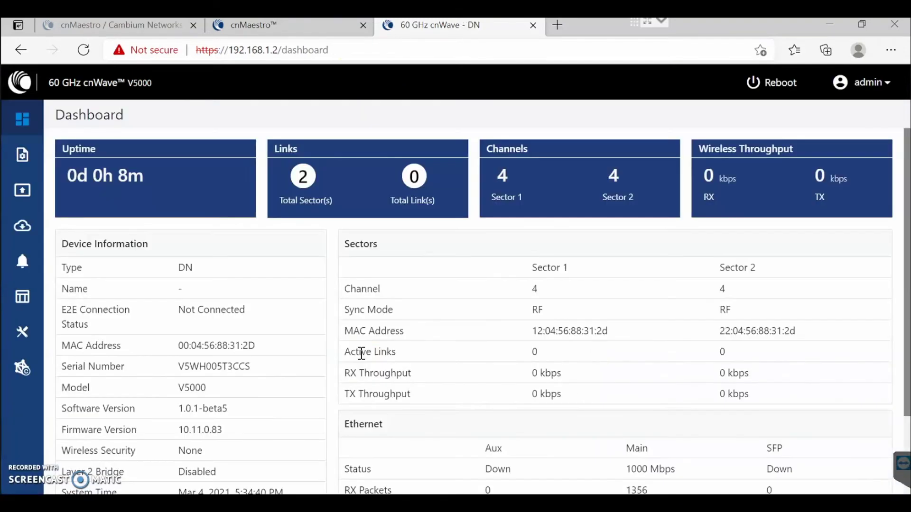
{"action": "left_click", "coordinate": [22, 368]}
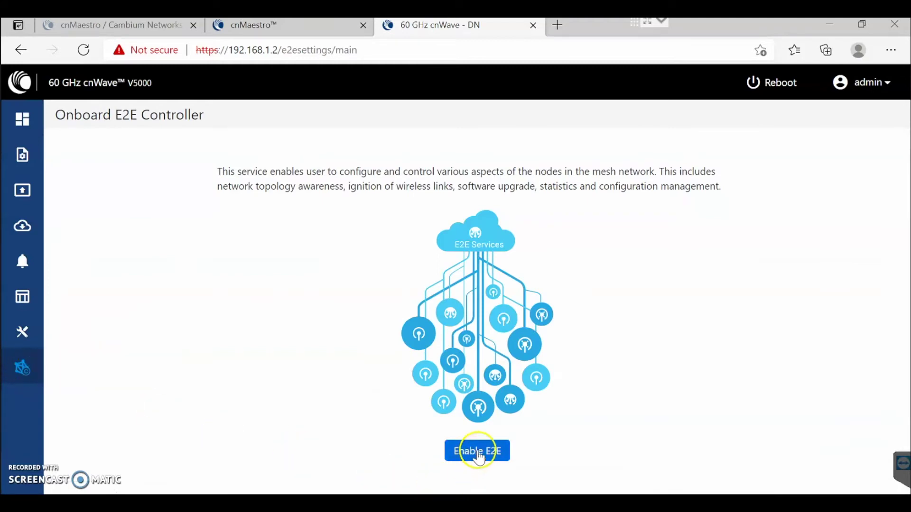
{"action": "left_click", "coordinate": [271, 27]}
Delete the Administrator's existing onboarding key in cnMaestro's Onboard settings.
{"action": "left_click", "coordinate": [54, 231]}
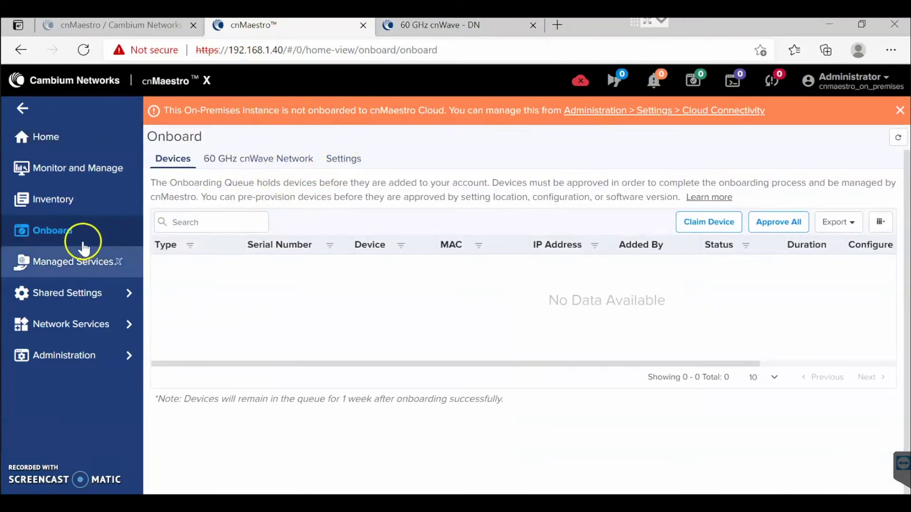
{"action": "left_click", "coordinate": [350, 164]}
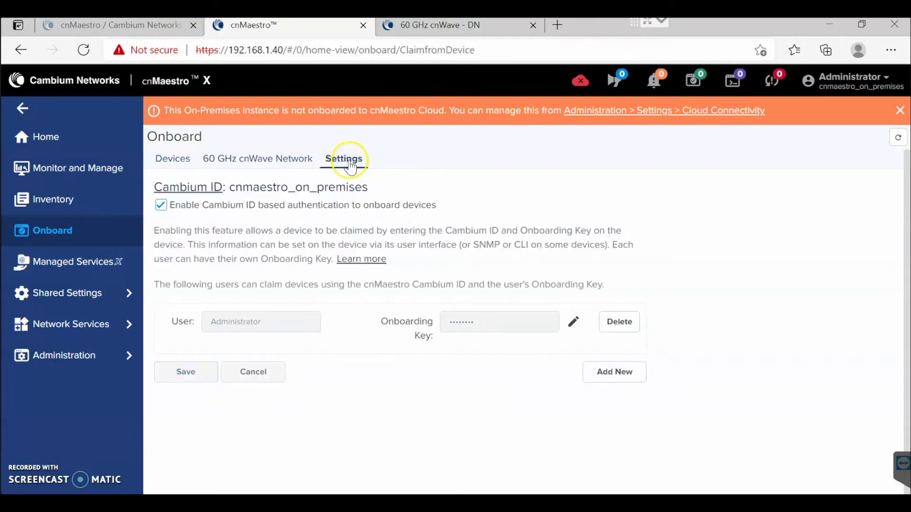
{"action": "left_click", "coordinate": [619, 322]}
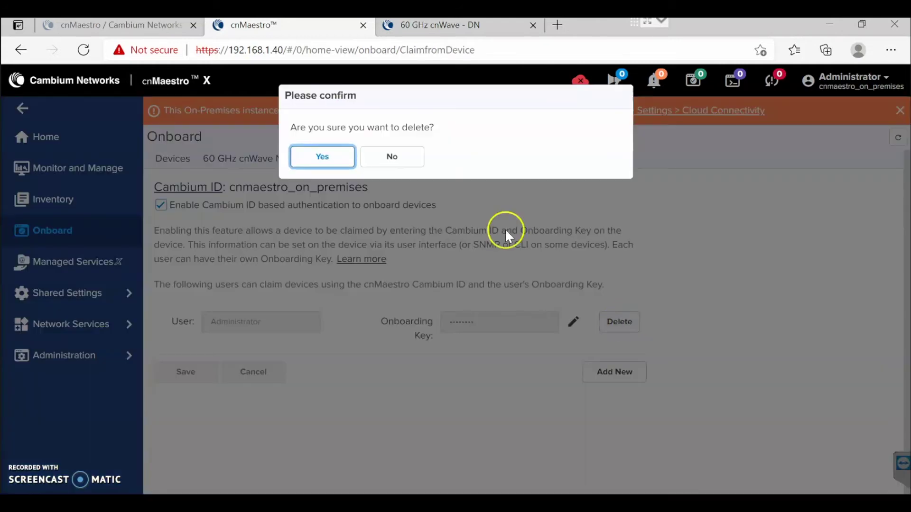
{"action": "left_click", "coordinate": [332, 157]}
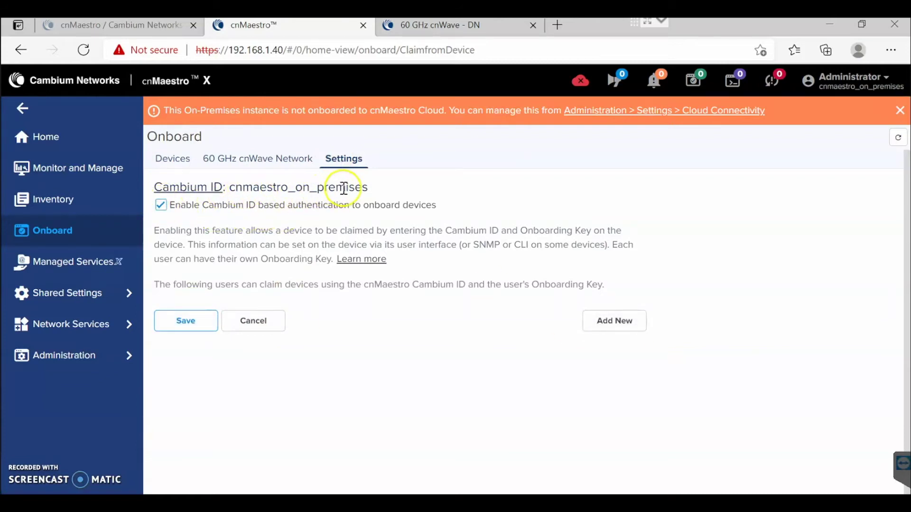
Add and save a new onboarding key assigned to Administrator.
{"action": "left_click", "coordinate": [617, 323]}
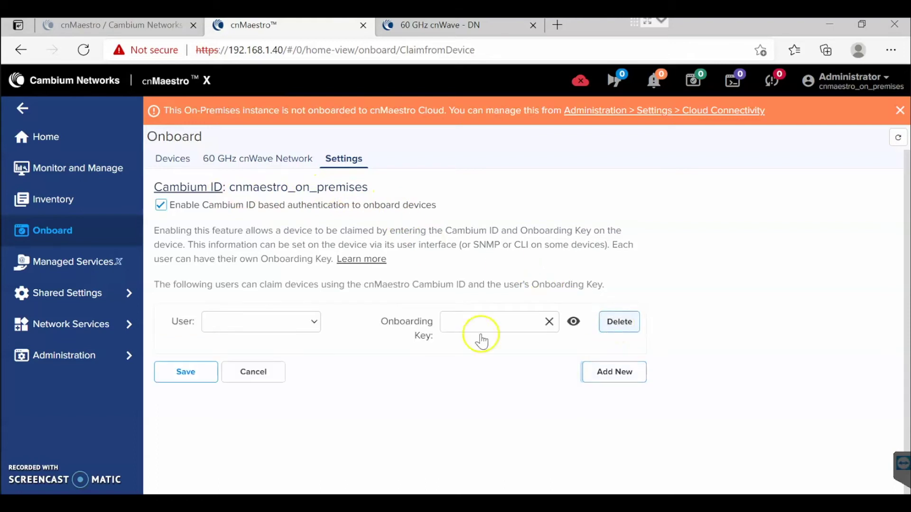
{"action": "left_click", "coordinate": [271, 322]}
{"action": "left_click", "coordinate": [270, 353]}
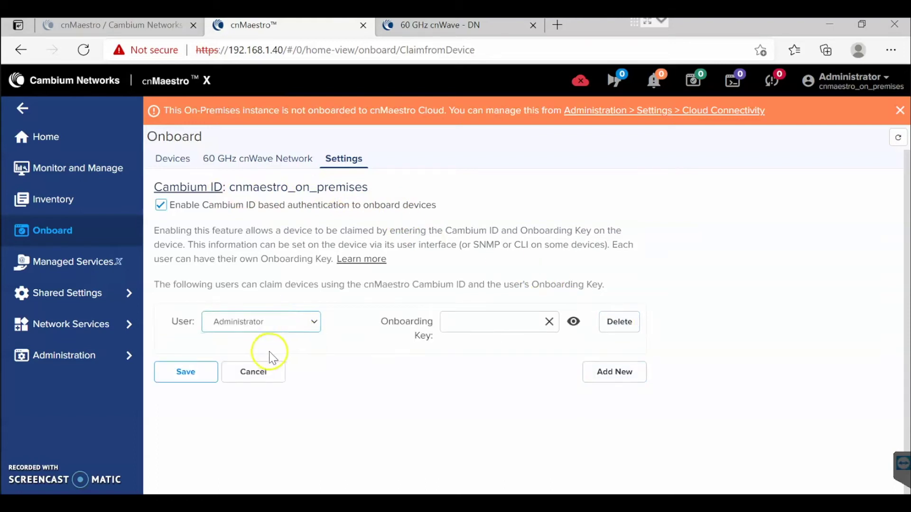
{"action": "left_click", "coordinate": [478, 322]}
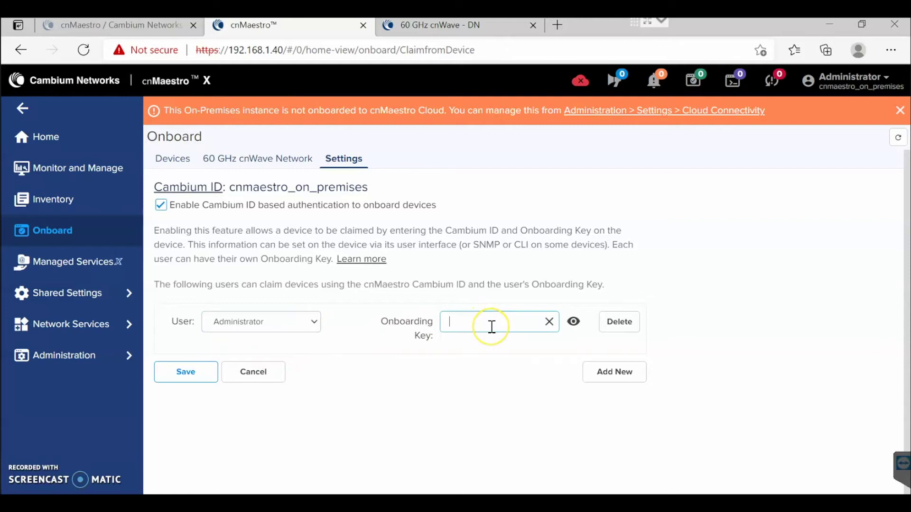
{"action": "type", "text": "ab"}
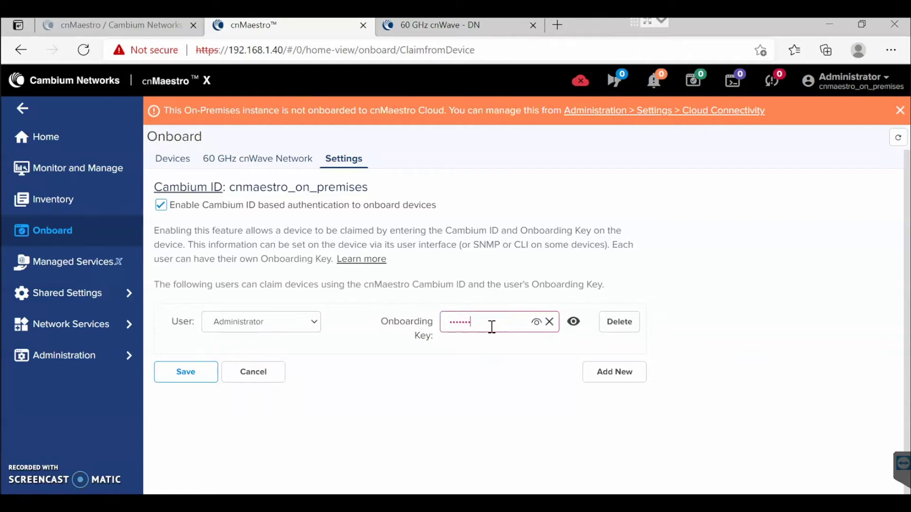
{"action": "left_click", "coordinate": [536, 322]}
{"action": "left_click", "coordinate": [456, 322]}
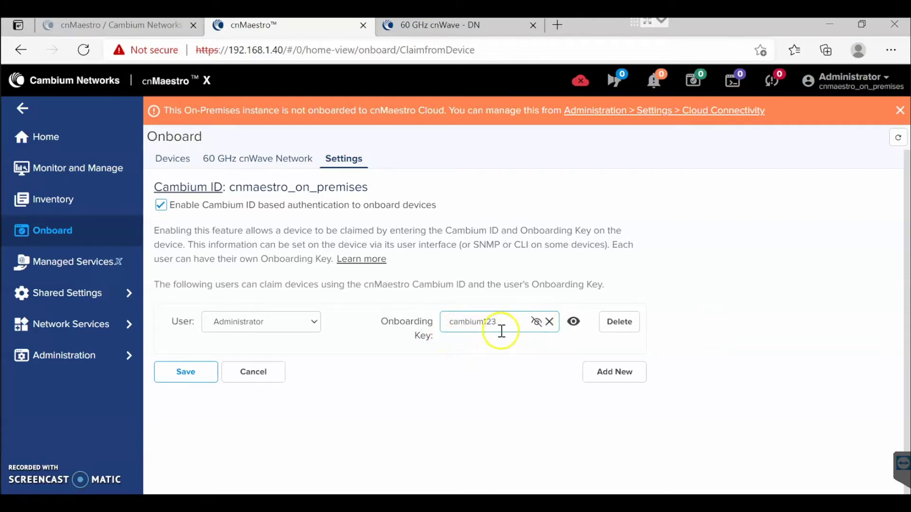
{"action": "left_click", "coordinate": [183, 375]}
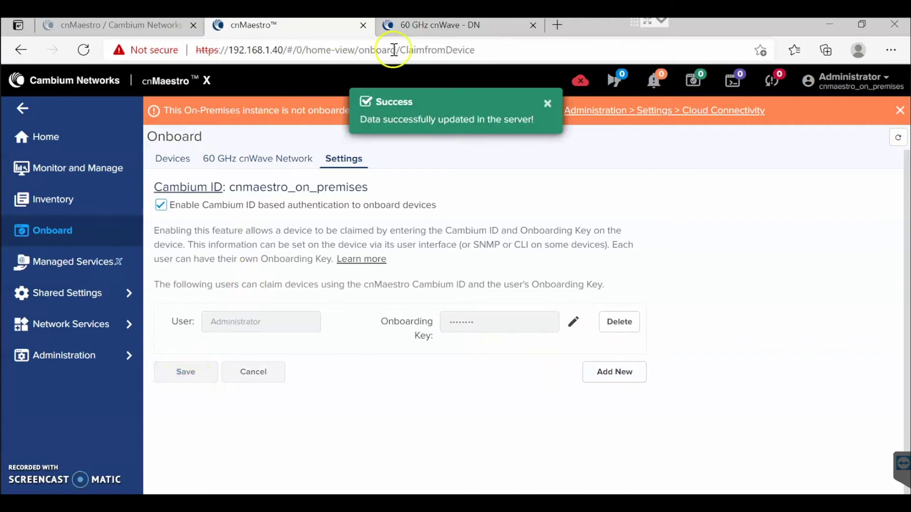
{"action": "left_click", "coordinate": [421, 30]}
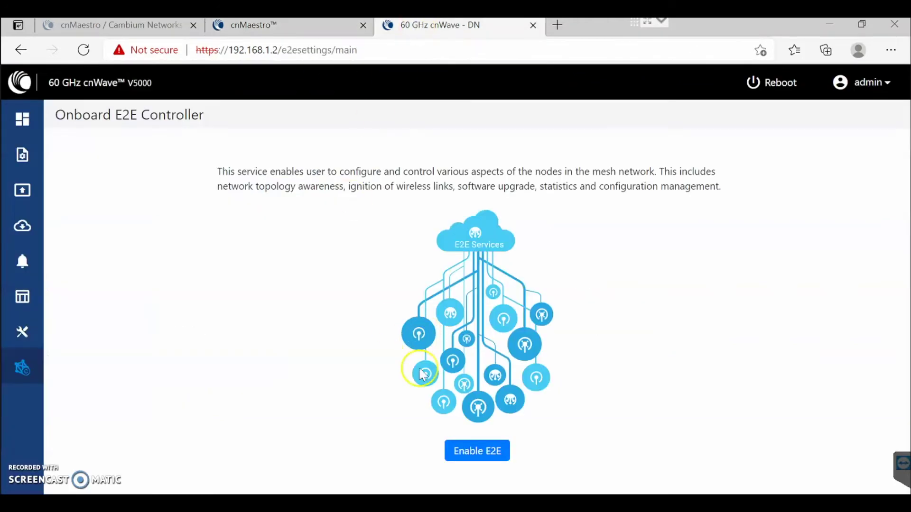
Start enabling the onboard E2E controller and rename the site to POP DN.
{"action": "left_click", "coordinate": [482, 455]}
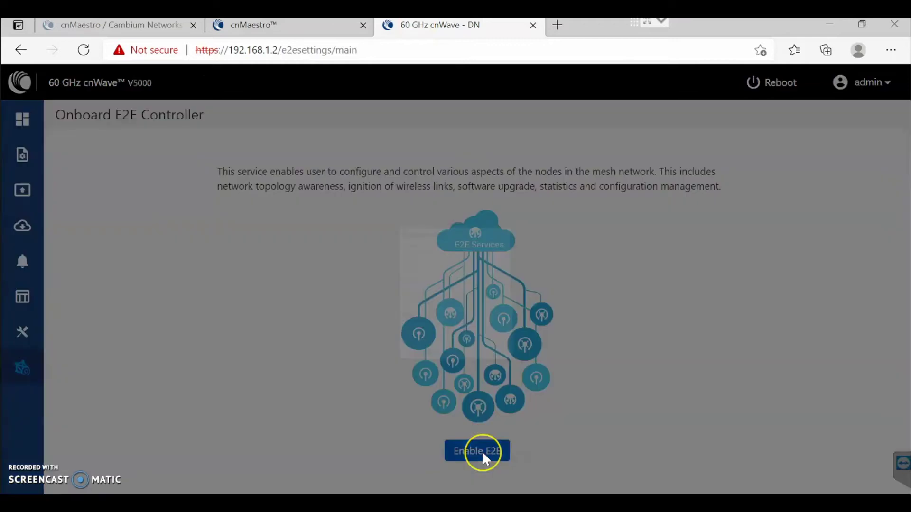
{"action": "left_click_drag", "start_coordinate": [404, 164], "coordinate": [252, 163]}
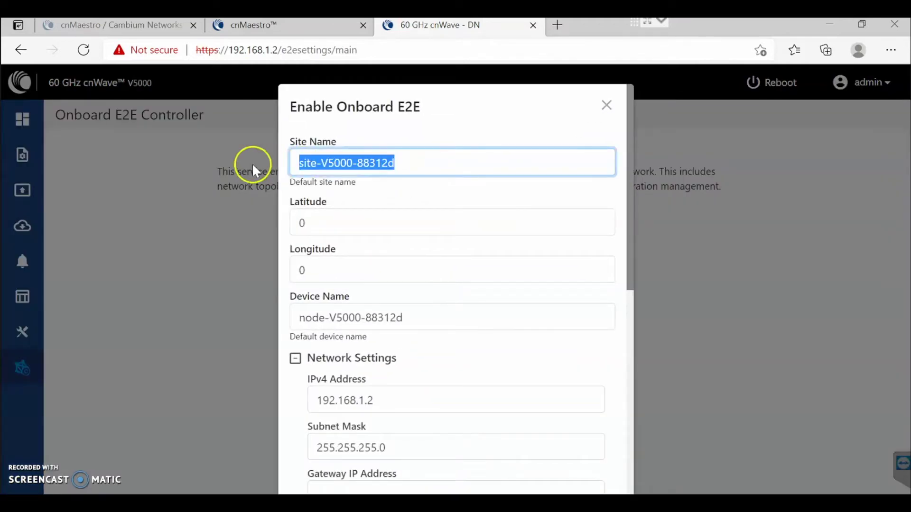
{"action": "type", "text": "POP DN"}
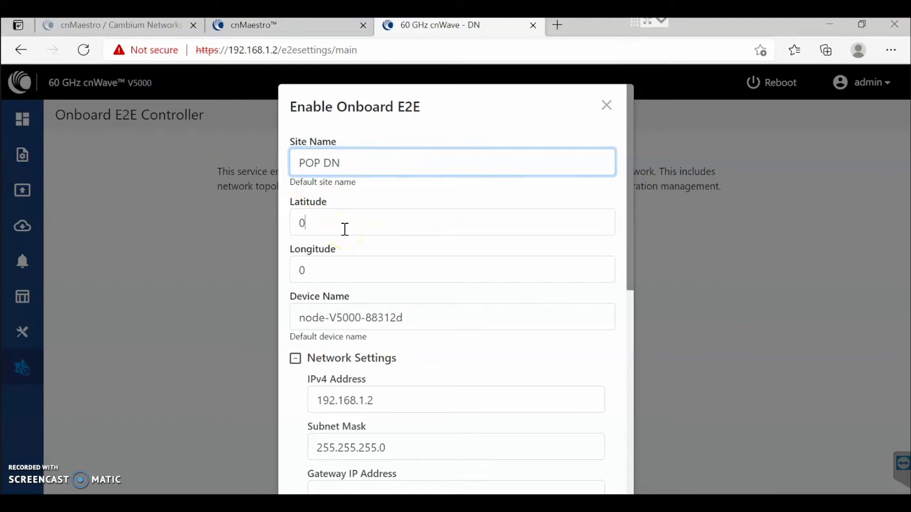
Set the site latitude to 10.001 and longitude to 20.001.
{"action": "left_click_drag", "start_coordinate": [345, 229], "coordinate": [290, 229]}
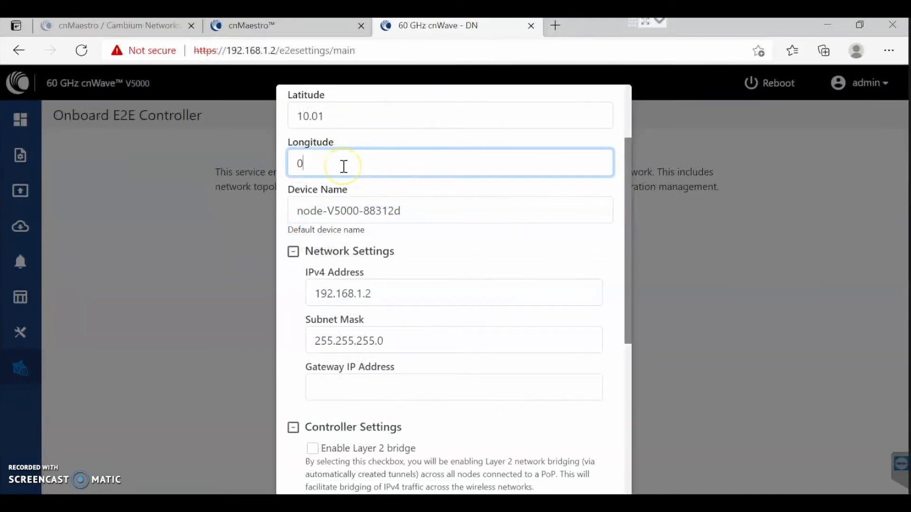
{"action": "key", "text": "BackSpace"}
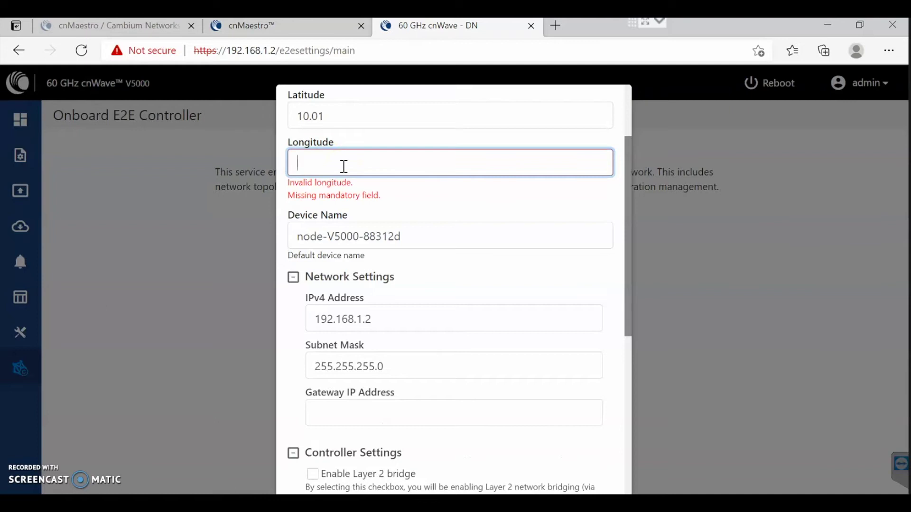
{"action": "type", "text": "20.001"}
{"action": "key", "text": "BackSpace"}
{"action": "key", "text": "BackSpace"}
{"action": "type", "text": "1"}
{"action": "key", "text": "BackSpace"}
{"action": "type", "text": "01"}
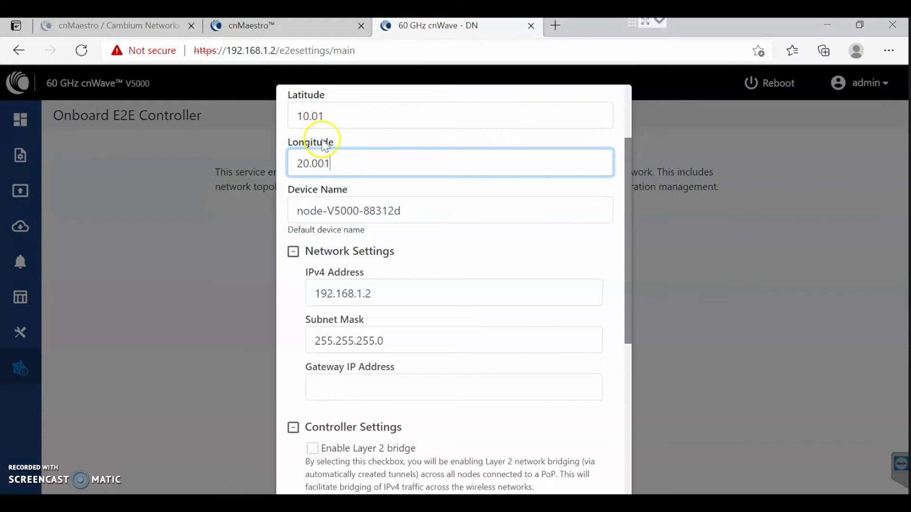
{"action": "left_click", "coordinate": [317, 116]}
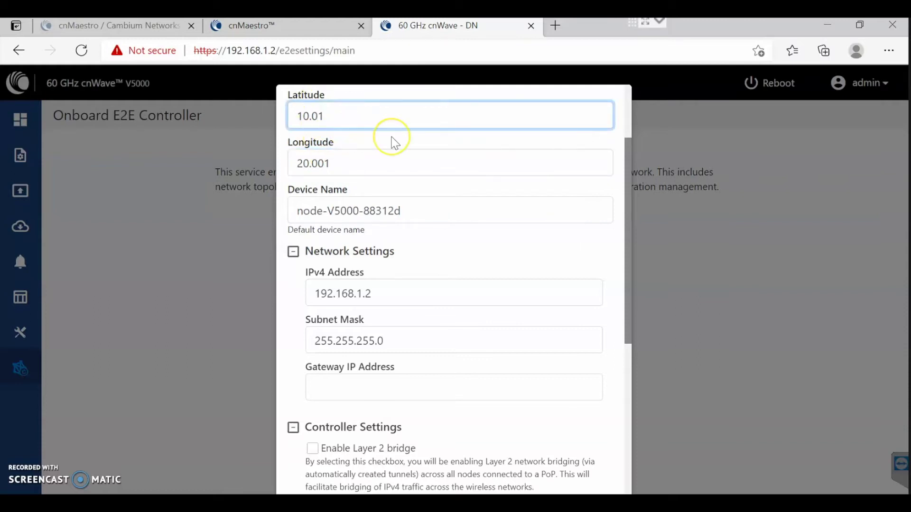
{"action": "scroll", "coordinate": [411, 167], "scroll_direction": "up", "scroll_amount": 2}
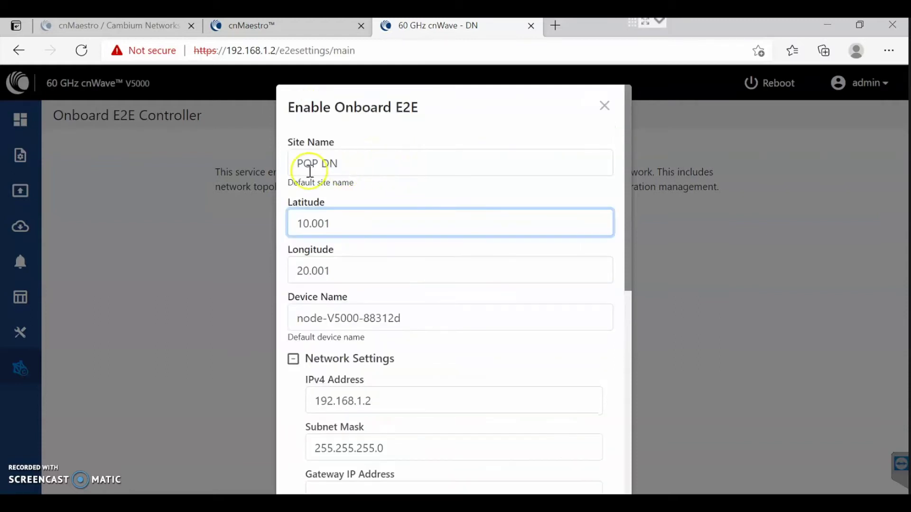
Replace the default device name in the E2E settings form.
{"action": "left_click_drag", "start_coordinate": [413, 318], "coordinate": [271, 319]}
{"action": "type", "text": "POP DN"}
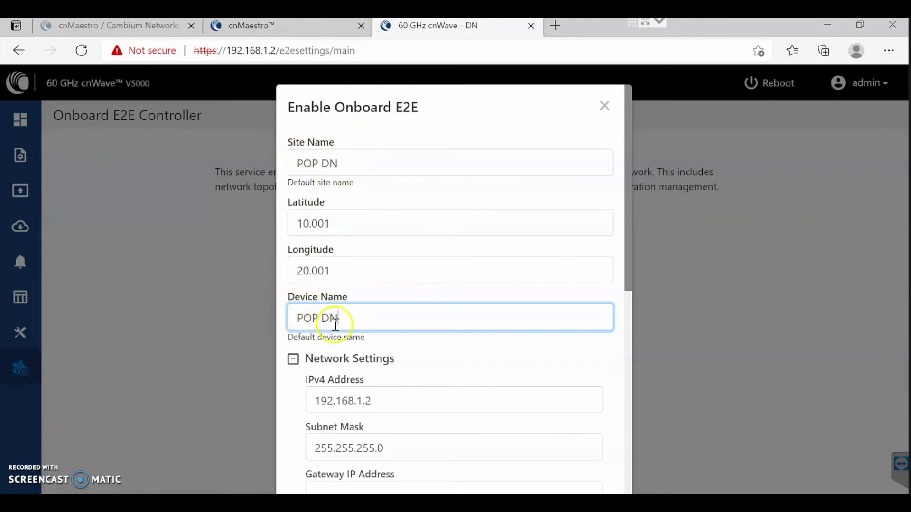
{"action": "scroll", "coordinate": [344, 318], "scroll_direction": "down", "scroll_amount": 3}
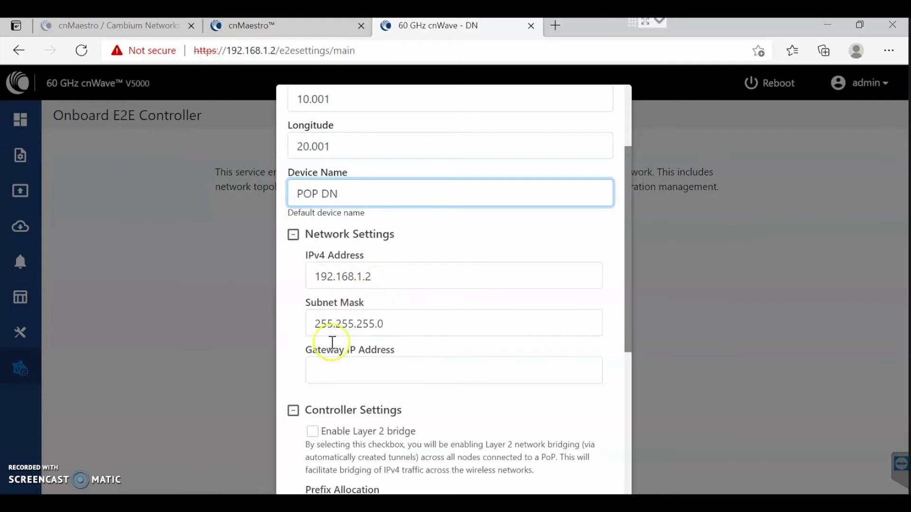
{"action": "scroll", "coordinate": [340, 397], "scroll_direction": "down", "scroll_amount": 1}
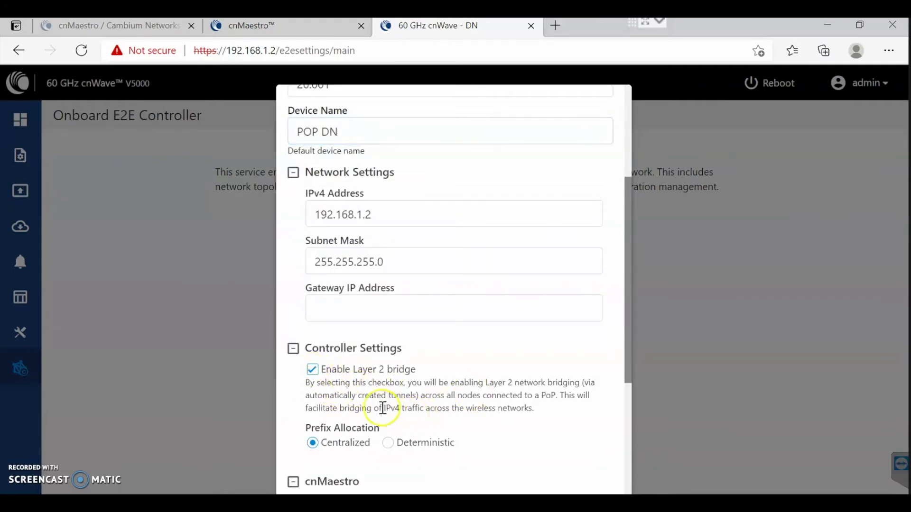
{"action": "scroll", "coordinate": [403, 401], "scroll_direction": "down", "scroll_amount": 2}
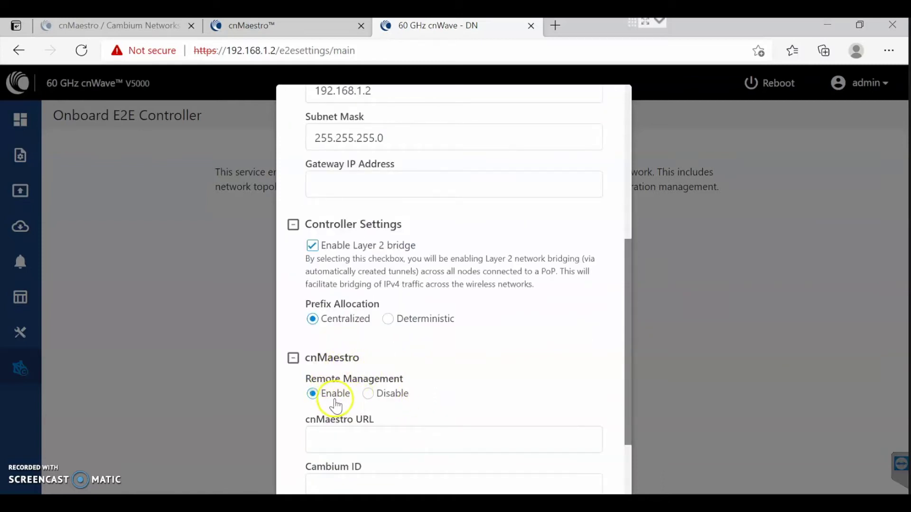
{"action": "scroll", "coordinate": [335, 407], "scroll_direction": "down", "scroll_amount": 2}
Set cnMaestro URL 192.168.1.40 and on-premises Cambium ID, enter the onboarding key, and enable.
{"action": "left_click", "coordinate": [335, 331]}
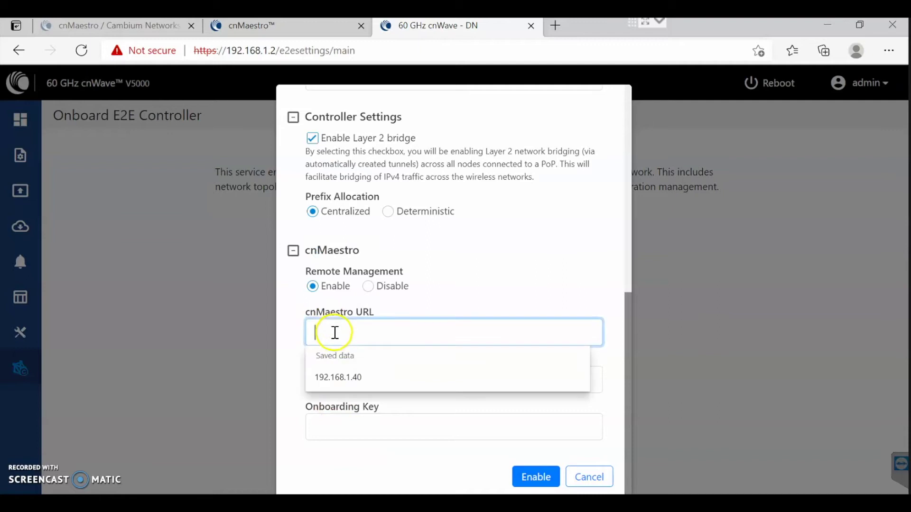
{"action": "left_click", "coordinate": [325, 376]}
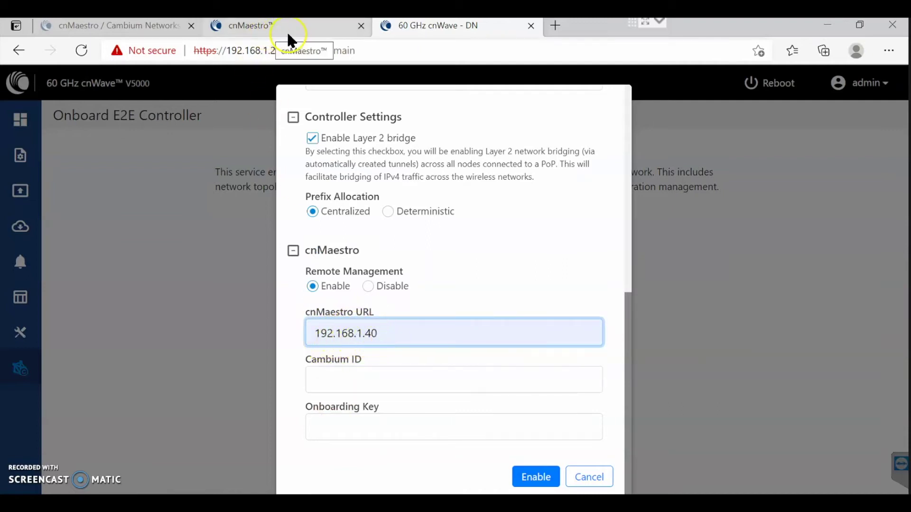
{"action": "left_click", "coordinate": [361, 382]}
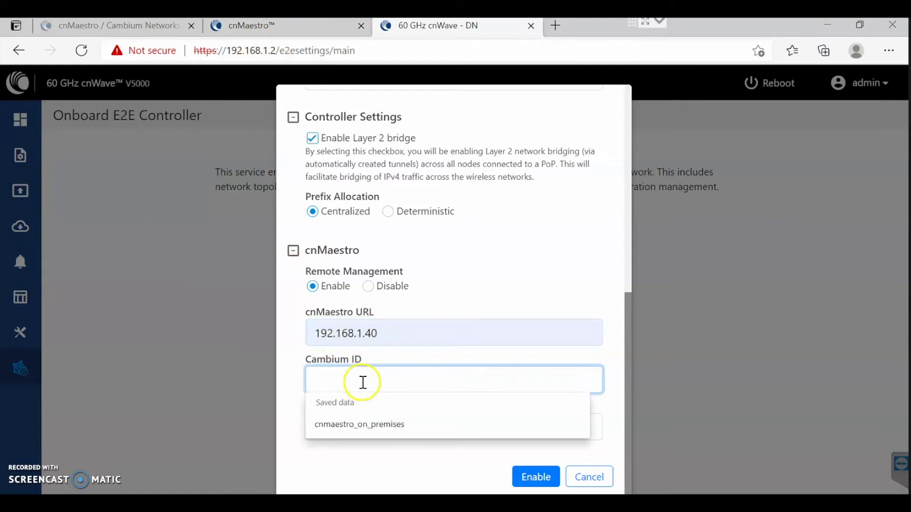
{"action": "left_click", "coordinate": [359, 423]}
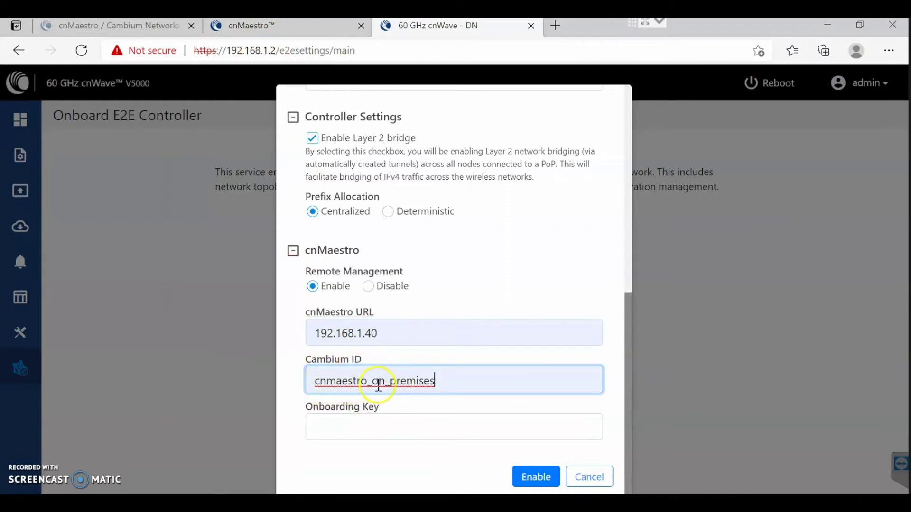
{"action": "left_click", "coordinate": [388, 433]}
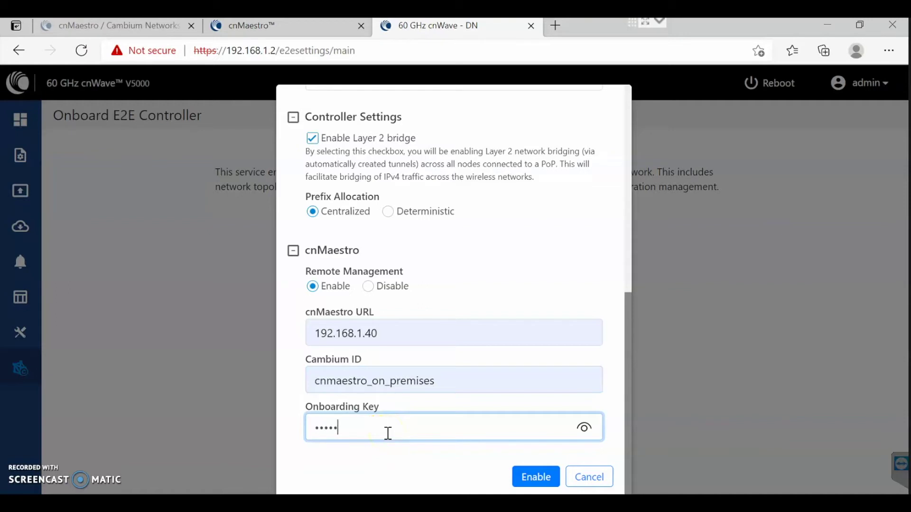
{"action": "left_click", "coordinate": [584, 428]}
{"action": "left_click", "coordinate": [584, 428]}
{"action": "left_click", "coordinate": [529, 479]}
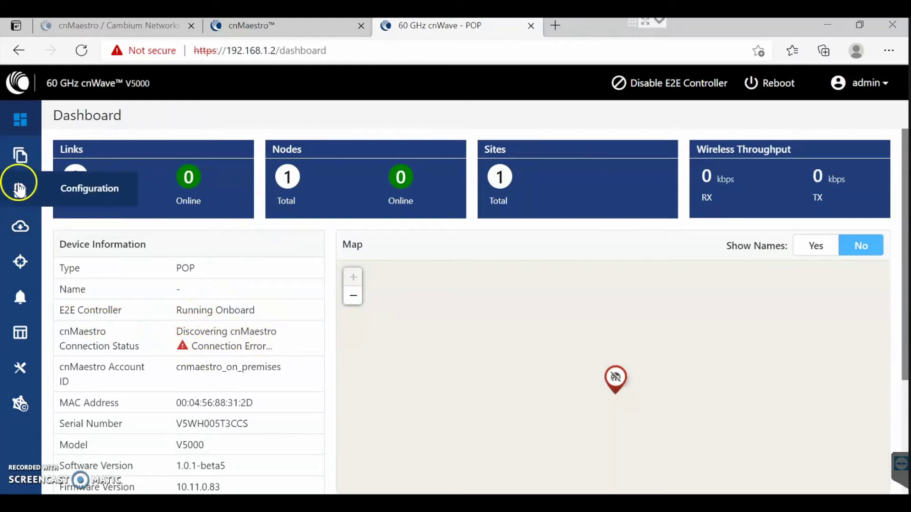
Review the topology's Sites, Nodes and Links lists, confirming POP DN and no links.
{"action": "left_click", "coordinate": [20, 157]}
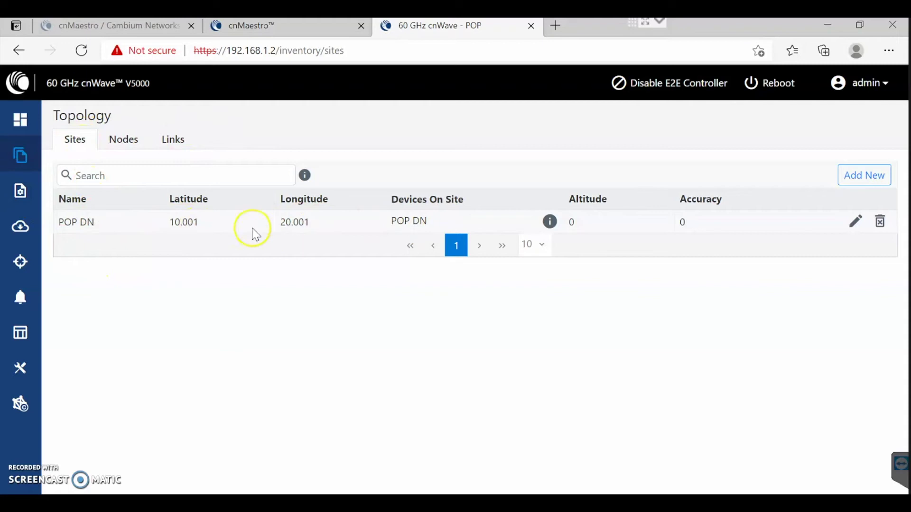
{"action": "left_click", "coordinate": [124, 139]}
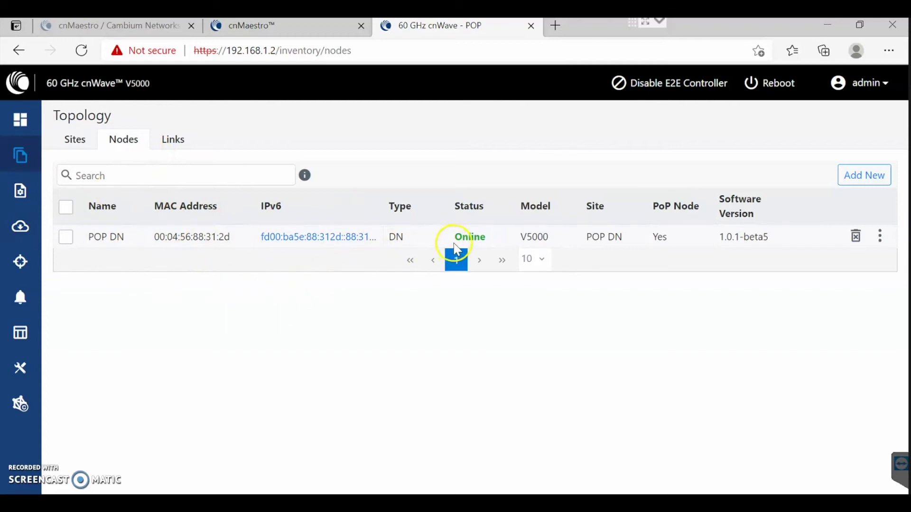
{"action": "left_click", "coordinate": [183, 146]}
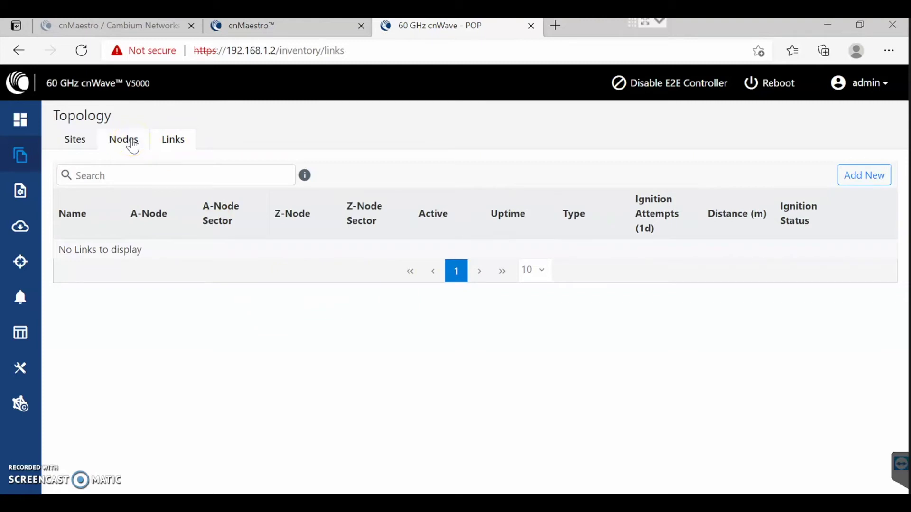
{"action": "left_click", "coordinate": [133, 144]}
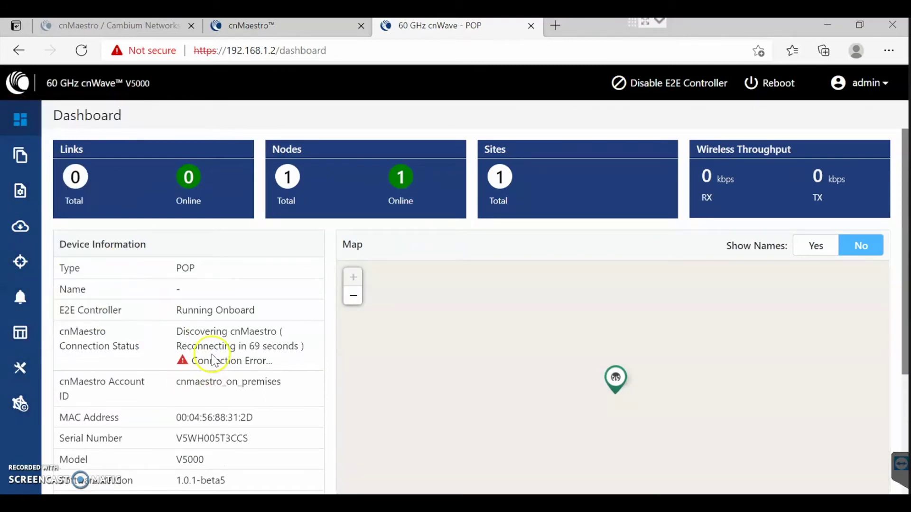
{"action": "left_click", "coordinate": [274, 34]}
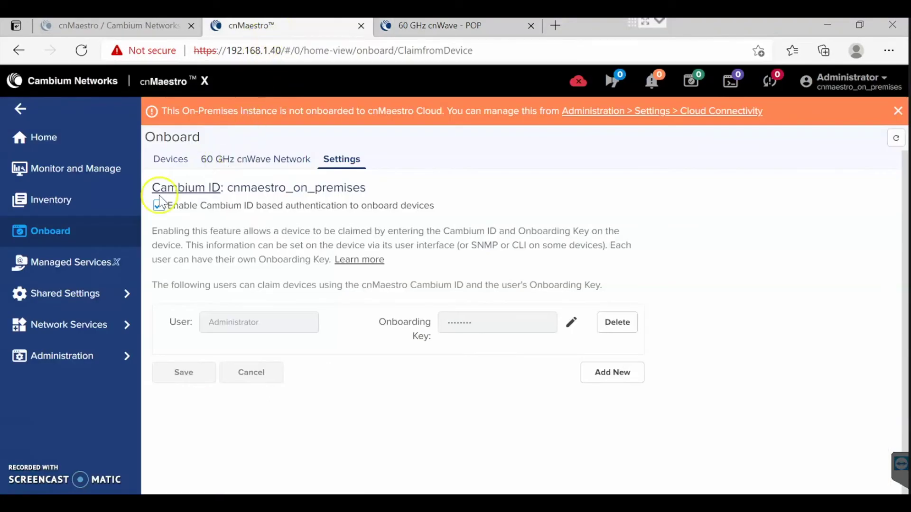
{"action": "left_click", "coordinate": [81, 167]}
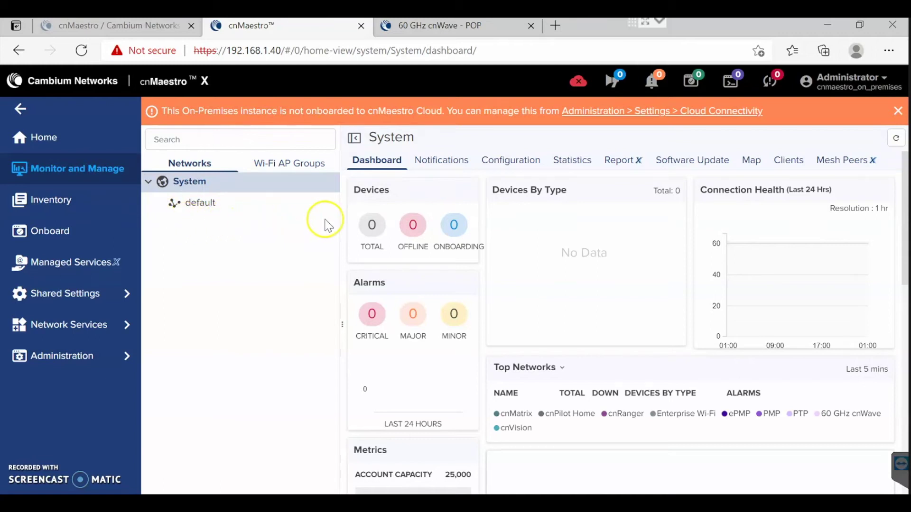
{"action": "left_click", "coordinate": [447, 28]}
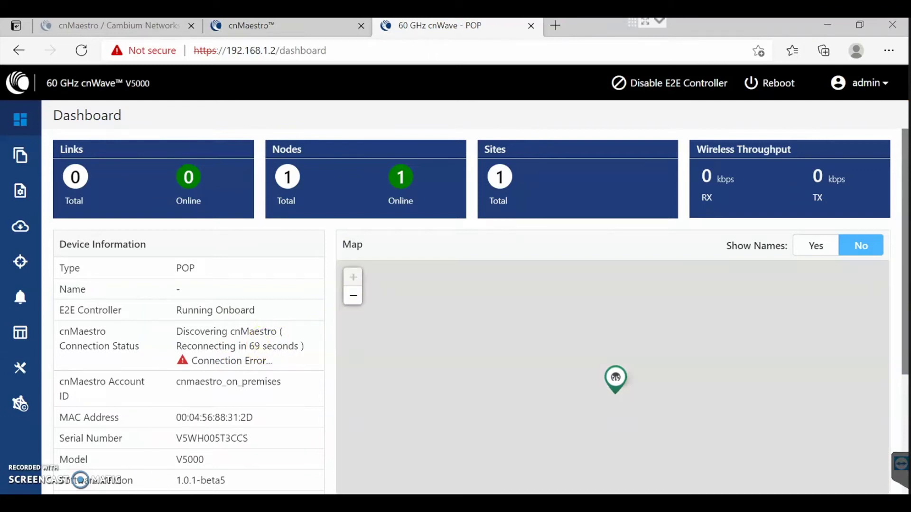
{"action": "scroll", "coordinate": [291, 344], "scroll_direction": "down", "scroll_amount": 1}
{"action": "scroll", "coordinate": [289, 343], "scroll_direction": "down", "scroll_amount": 1}
{"action": "scroll", "coordinate": [291, 346], "scroll_direction": "down", "scroll_amount": 2}
{"action": "scroll", "coordinate": [291, 346], "scroll_direction": "up", "scroll_amount": 2}
{"action": "scroll", "coordinate": [285, 344], "scroll_direction": "up", "scroll_amount": 2}
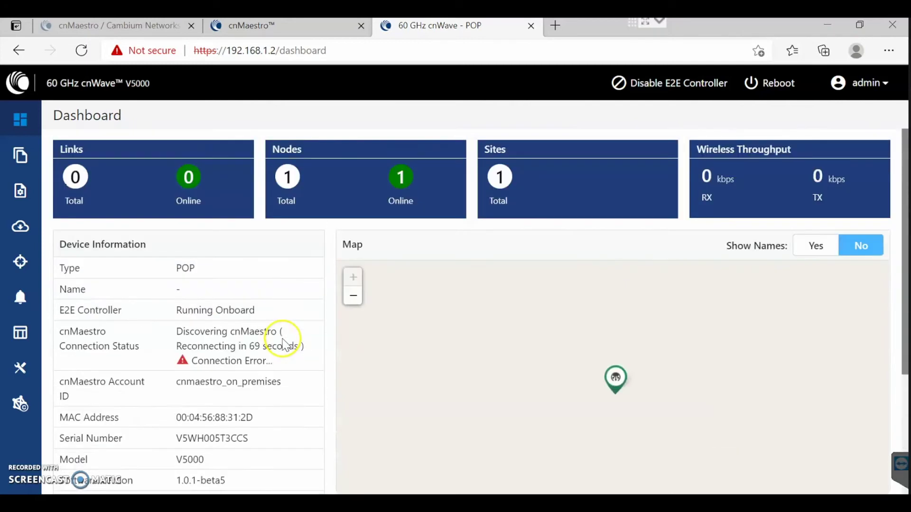
{"action": "scroll", "coordinate": [280, 361], "scroll_direction": "down", "scroll_amount": 1}
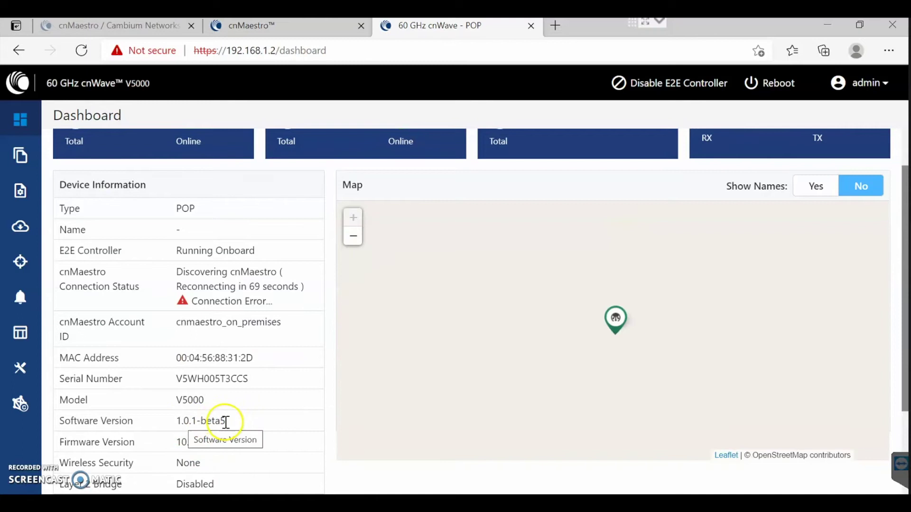
{"action": "scroll", "coordinate": [226, 422], "scroll_direction": "up", "scroll_amount": 1}
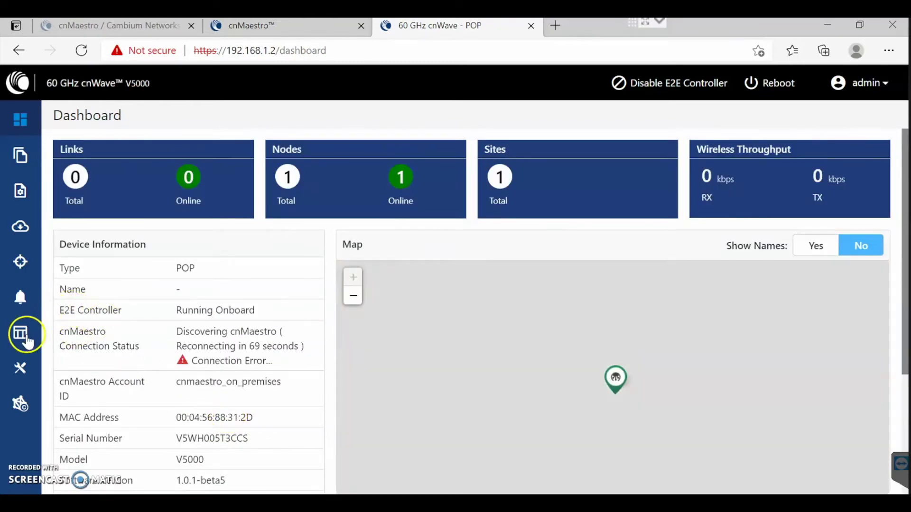
Select POP DN for upgrade on the Software Upgrade page, after finding the Images list empty.
{"action": "left_click", "coordinate": [21, 228]}
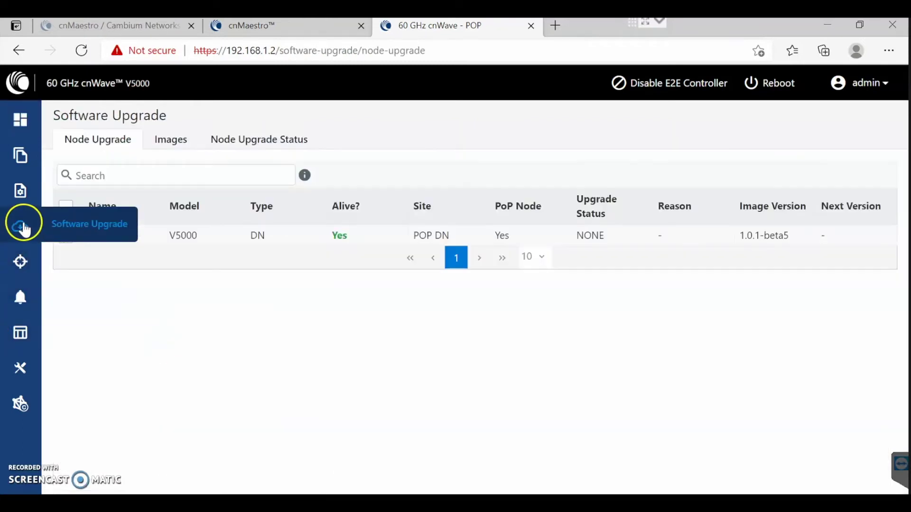
{"action": "left_click", "coordinate": [66, 237]}
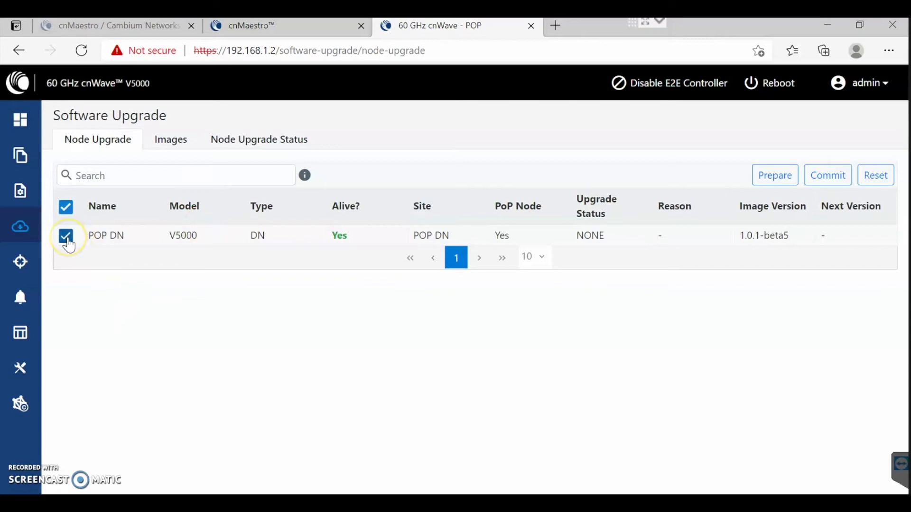
{"action": "left_click", "coordinate": [170, 139]}
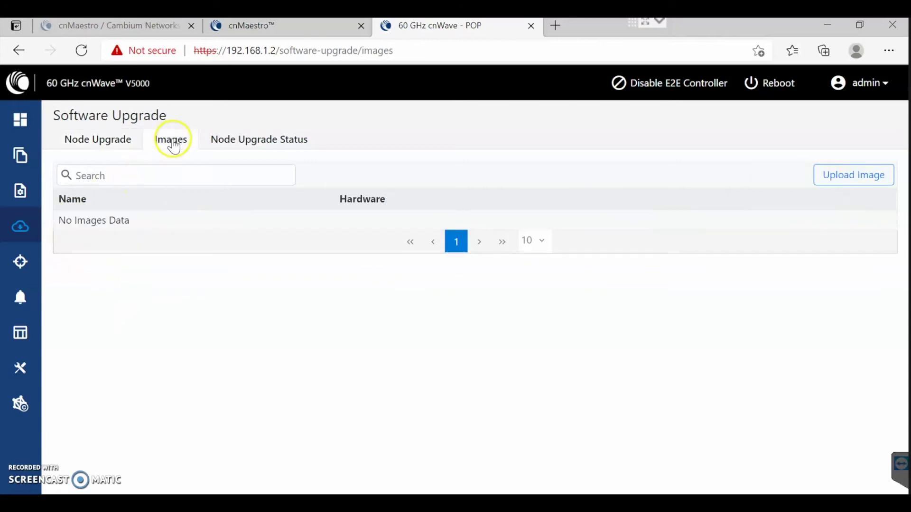
{"action": "left_click", "coordinate": [109, 142]}
{"action": "left_click", "coordinate": [66, 236]}
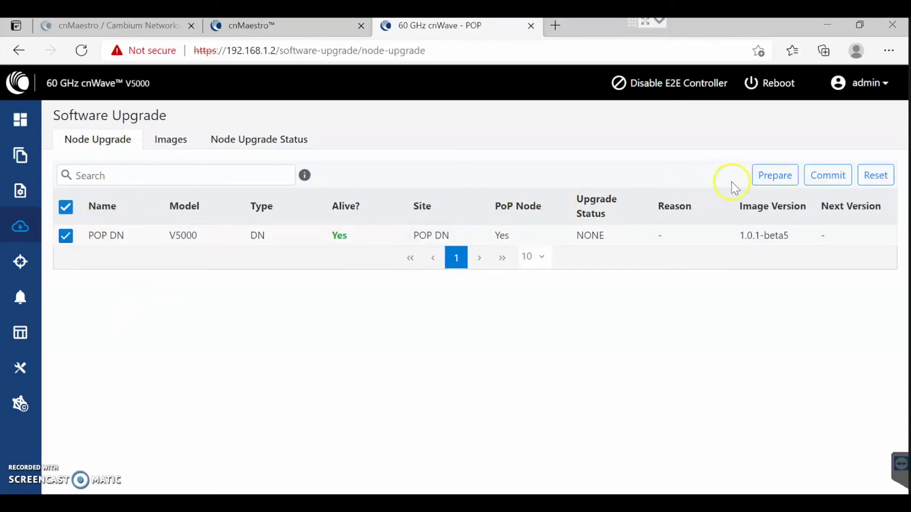
Open Prepare Nodes for POP DN and find no upgrade image available to choose.
{"action": "left_click", "coordinate": [778, 178]}
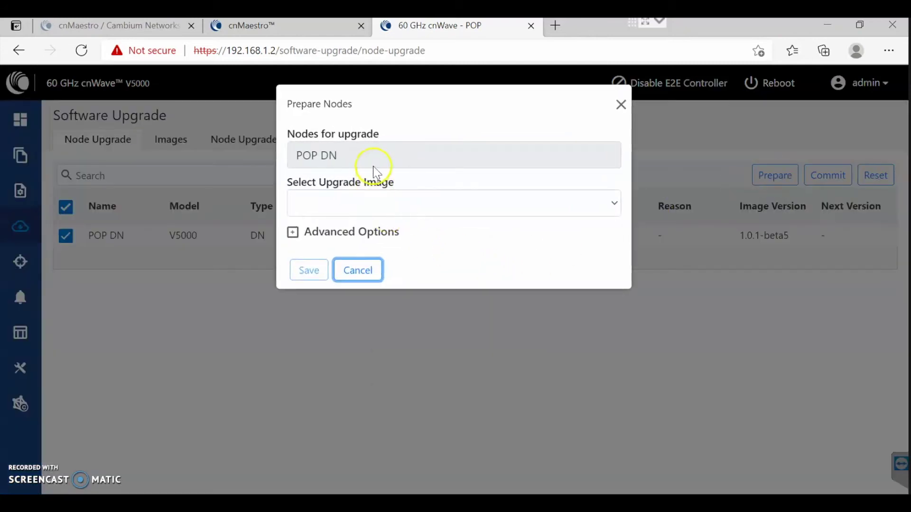
{"action": "left_click", "coordinate": [370, 211]}
{"action": "left_click", "coordinate": [403, 256]}
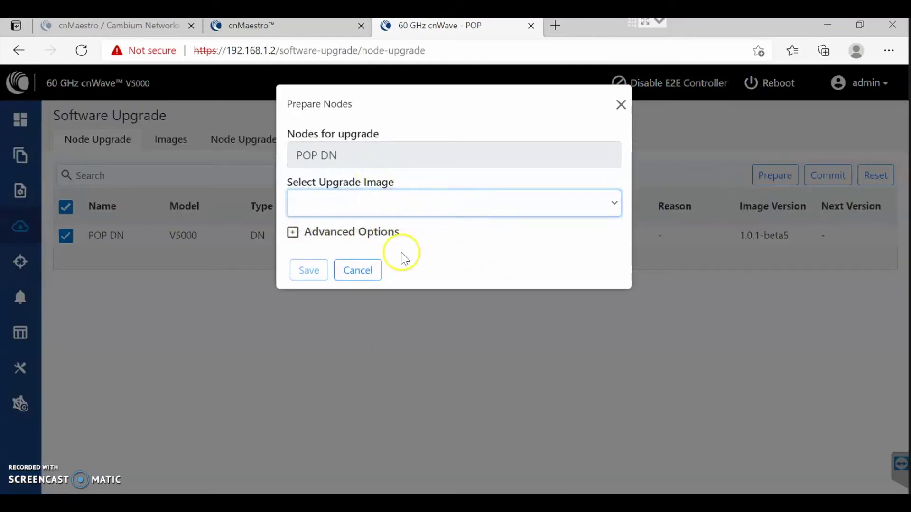
{"action": "left_click", "coordinate": [489, 203]}
Cancel Prepare Nodes, upload cnwave60ghz-v5000-v3000-upgrd-1.0.1.img, then reselect POP DN under Node Upgrade.
{"action": "left_click", "coordinate": [570, 263]}
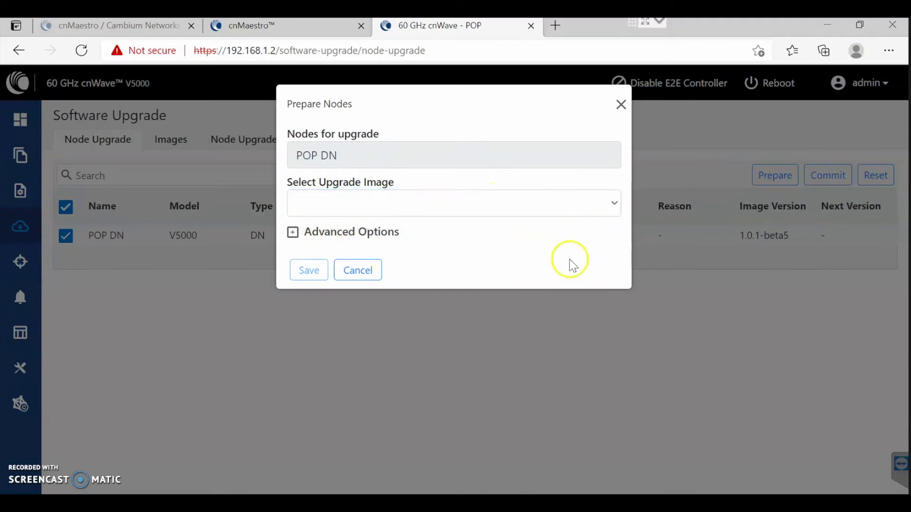
{"action": "left_click", "coordinate": [621, 104]}
{"action": "left_click", "coordinate": [171, 139]}
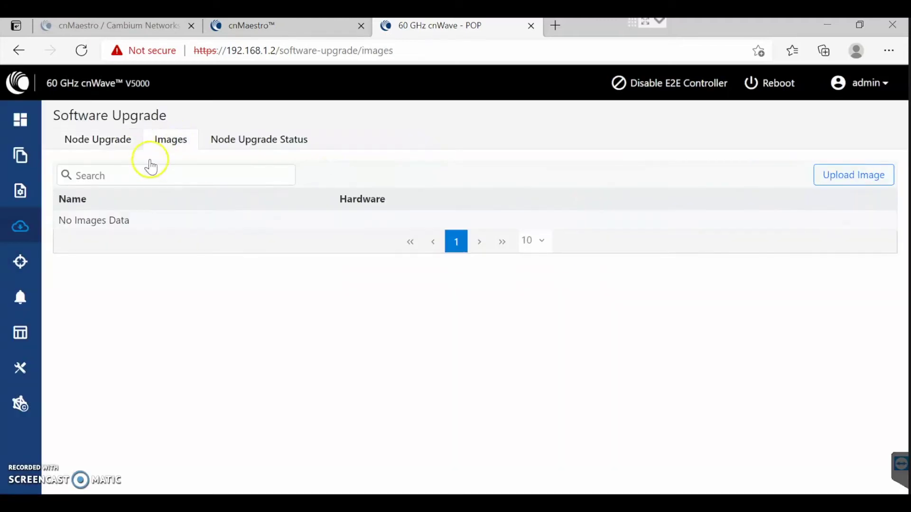
{"action": "left_click", "coordinate": [877, 177]}
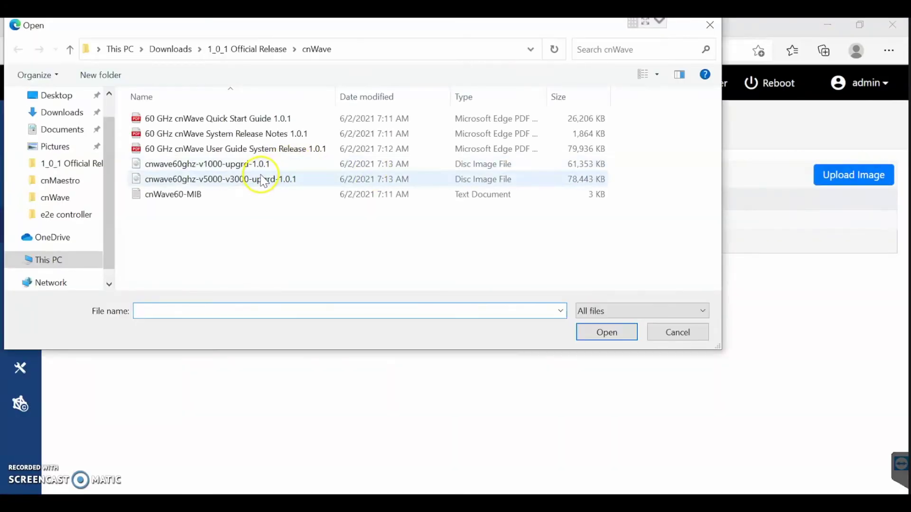
{"action": "left_click", "coordinate": [259, 183]}
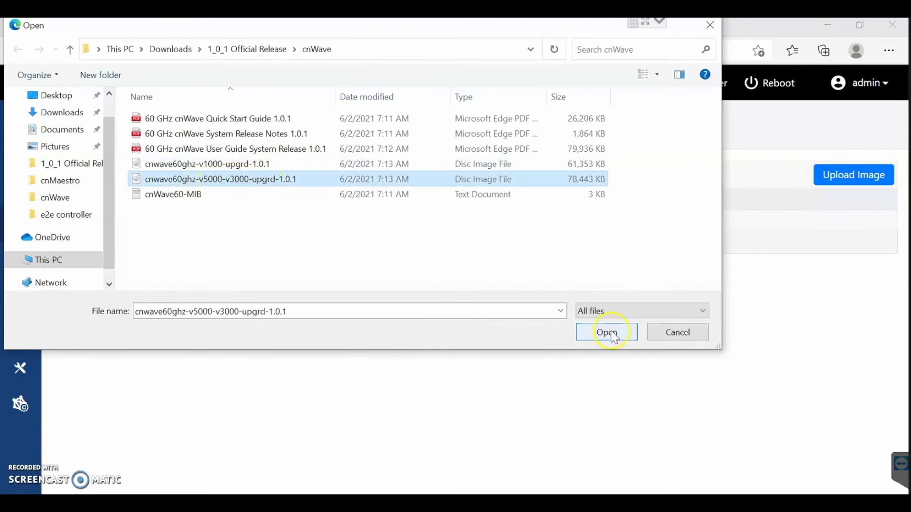
{"action": "left_click", "coordinate": [612, 334]}
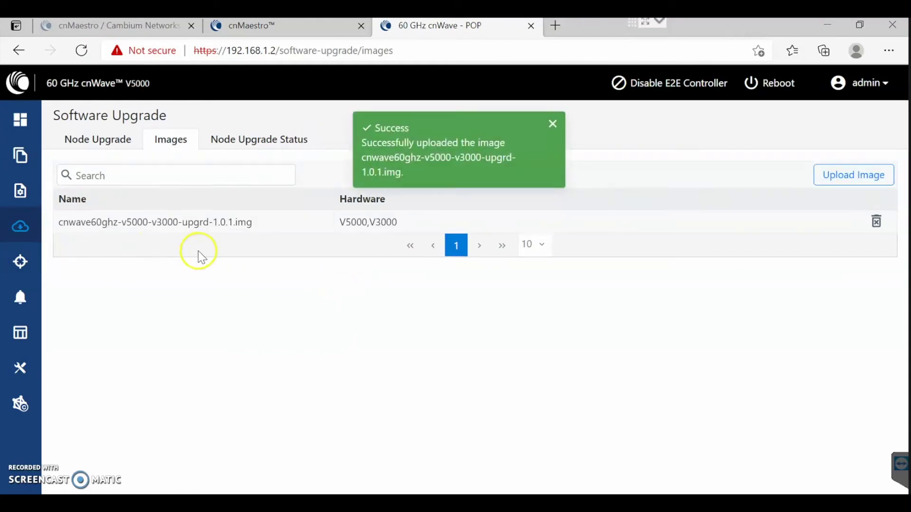
{"action": "left_click", "coordinate": [100, 141]}
{"action": "left_click", "coordinate": [64, 239]}
Prepare POP DN with the 1.0.1 image, reviewing Advanced Options, and save the request.
{"action": "left_click", "coordinate": [765, 179]}
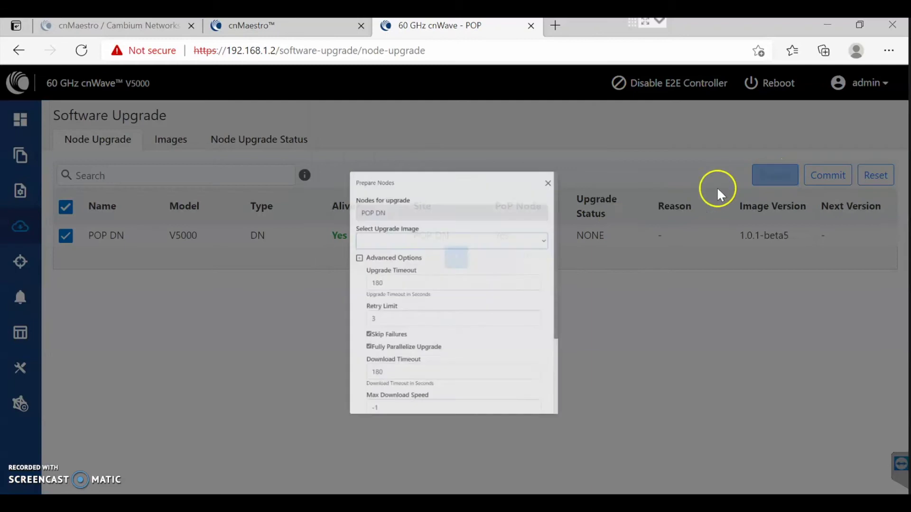
{"action": "left_click", "coordinate": [417, 212]}
{"action": "left_click", "coordinate": [408, 228]}
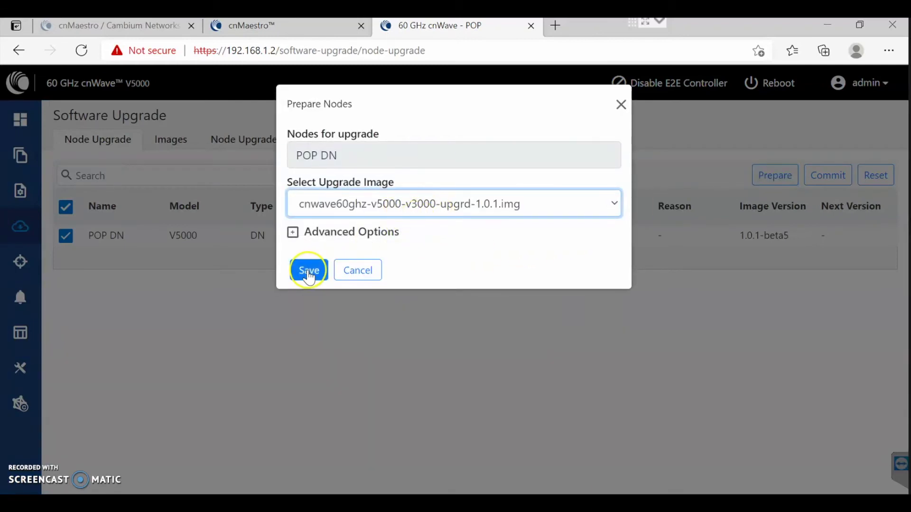
{"action": "left_click", "coordinate": [294, 237]}
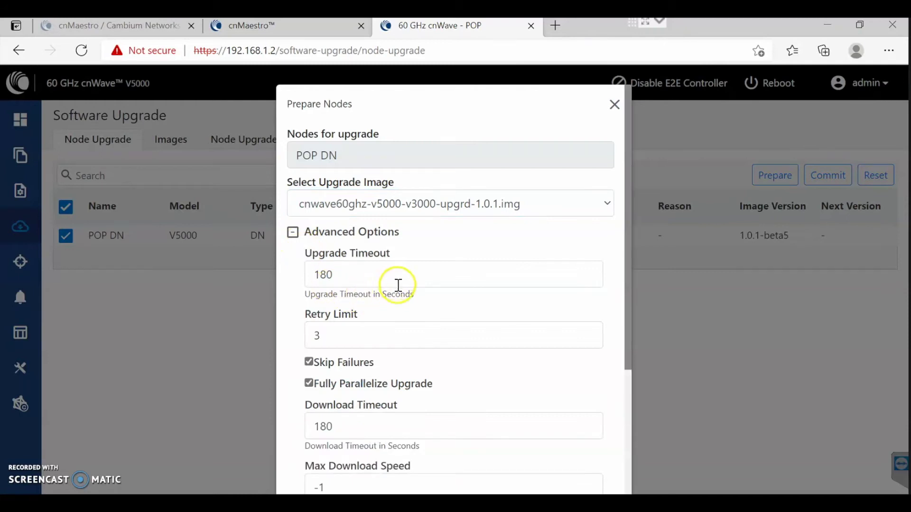
{"action": "scroll", "coordinate": [360, 268], "scroll_direction": "down", "scroll_amount": 2}
{"action": "scroll", "coordinate": [384, 313], "scroll_direction": "down", "scroll_amount": 2}
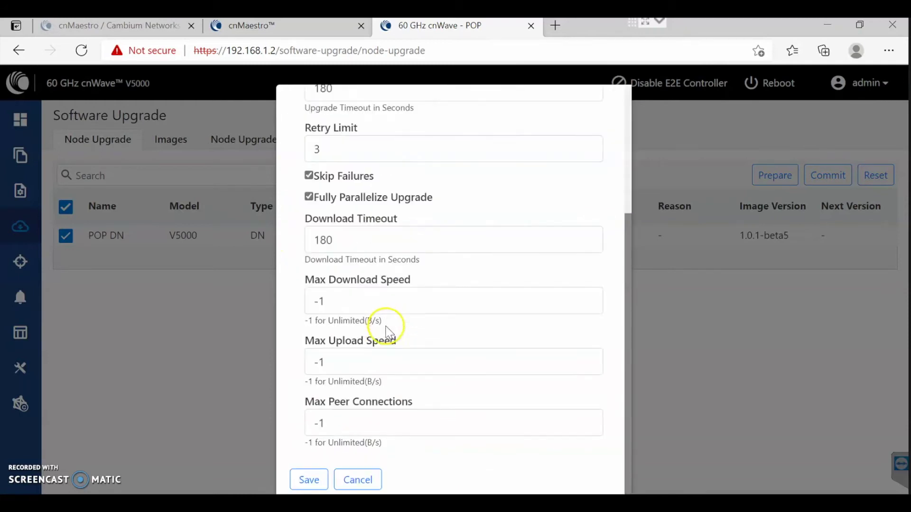
{"action": "scroll", "coordinate": [375, 375], "scroll_direction": "up", "scroll_amount": 4}
{"action": "scroll", "coordinate": [375, 340], "scroll_direction": "down", "scroll_amount": 4}
{"action": "left_click", "coordinate": [306, 480]}
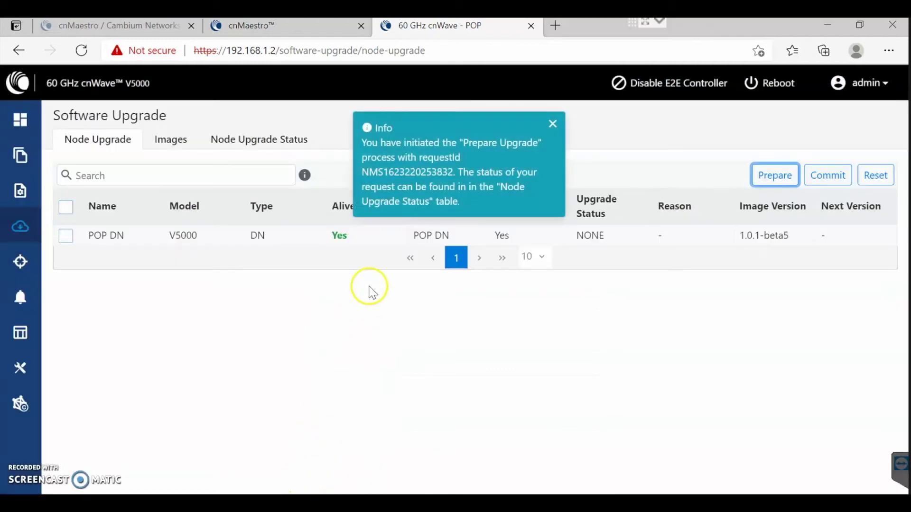
Commit the POP DN upgrade and check Images and Node Upgrade Status.
{"action": "left_click", "coordinate": [831, 177]}
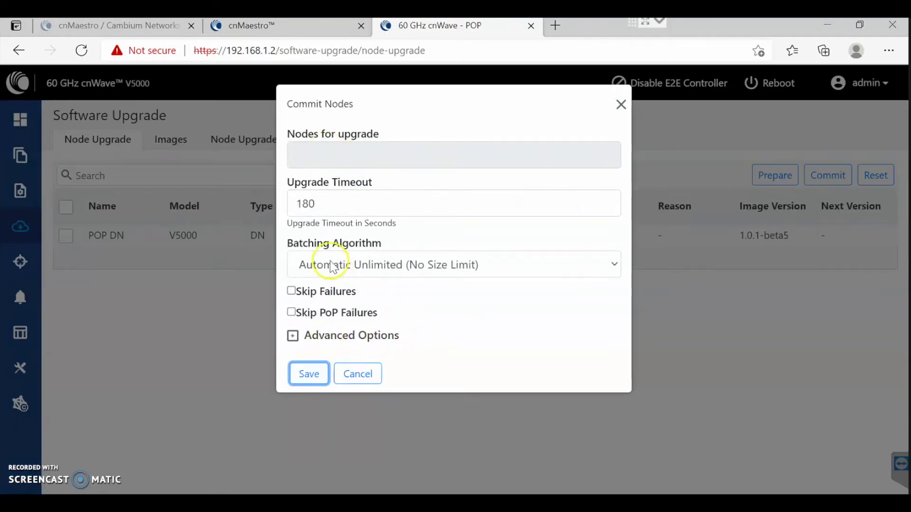
{"action": "left_click", "coordinate": [309, 373]}
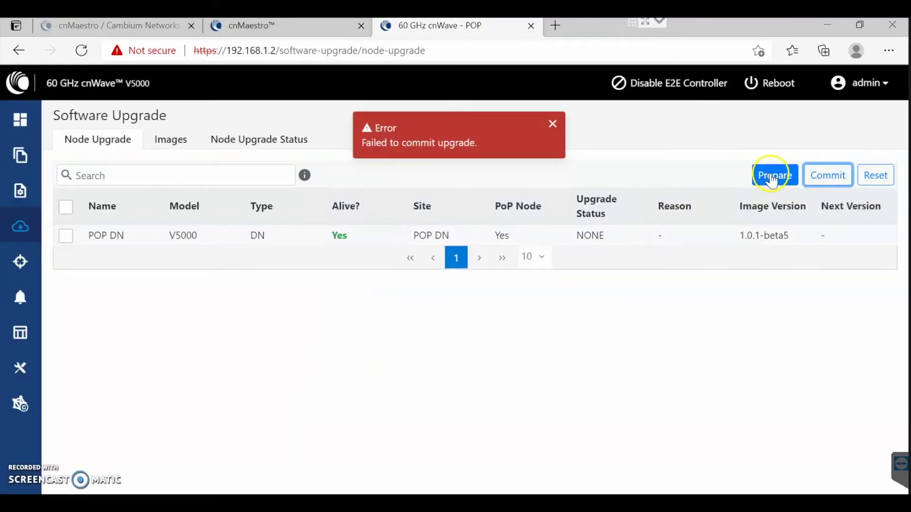
{"action": "left_click", "coordinate": [172, 141]}
{"action": "left_click", "coordinate": [253, 142]}
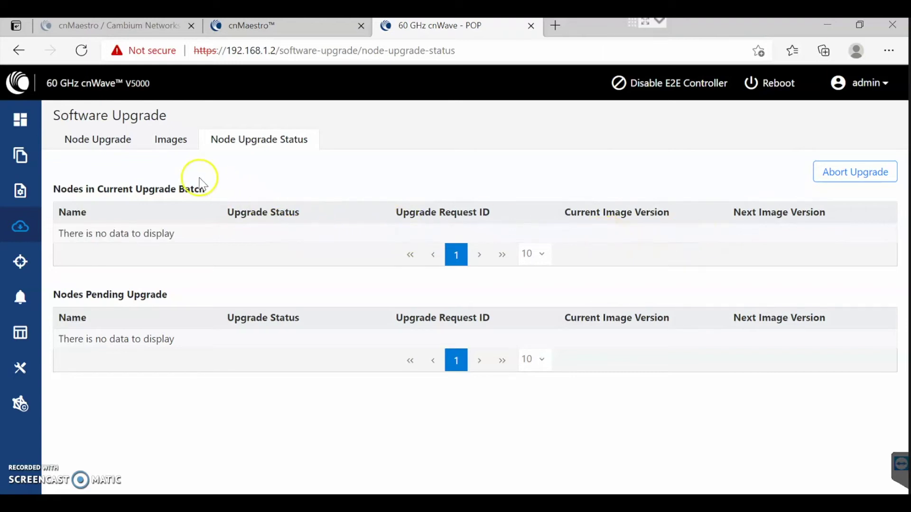
Recheck Node Upgrade, Images and Node Upgrade Status until POP DN shows FLASHED to 1.0.1.
{"action": "left_click", "coordinate": [111, 141]}
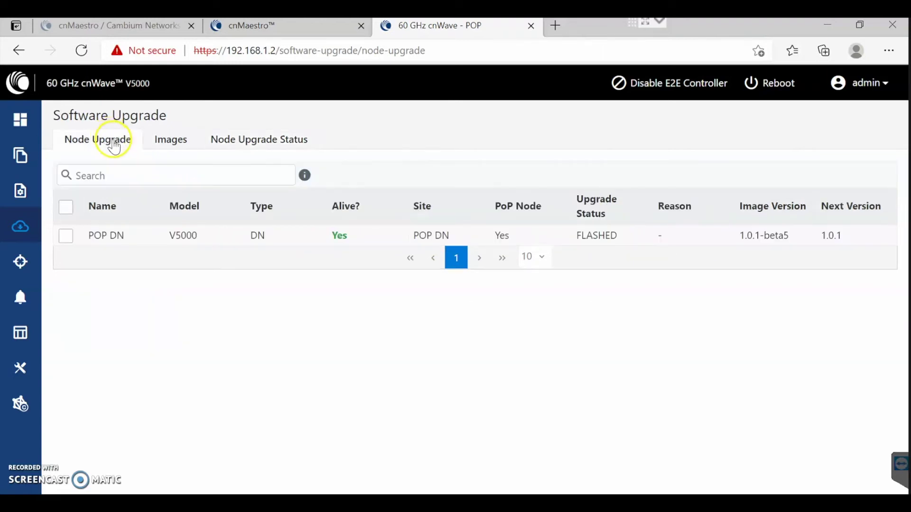
{"action": "left_click", "coordinate": [167, 147]}
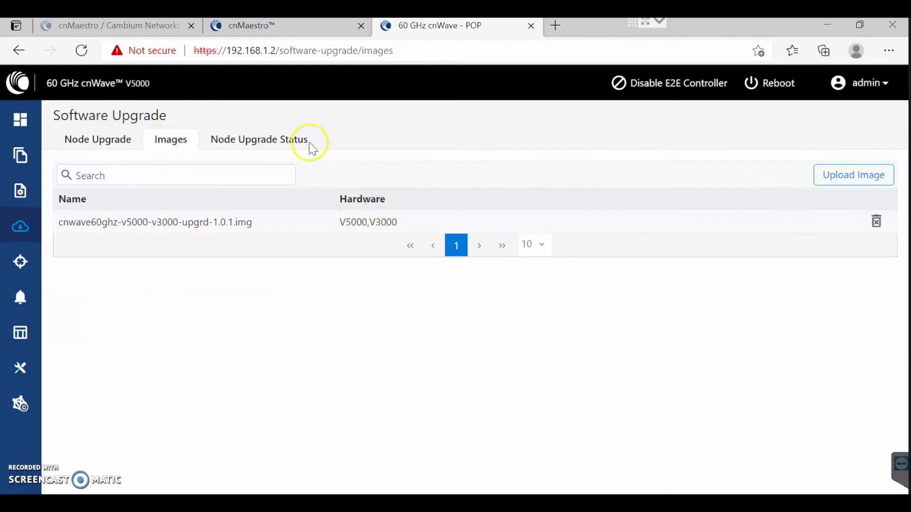
{"action": "left_click", "coordinate": [265, 148]}
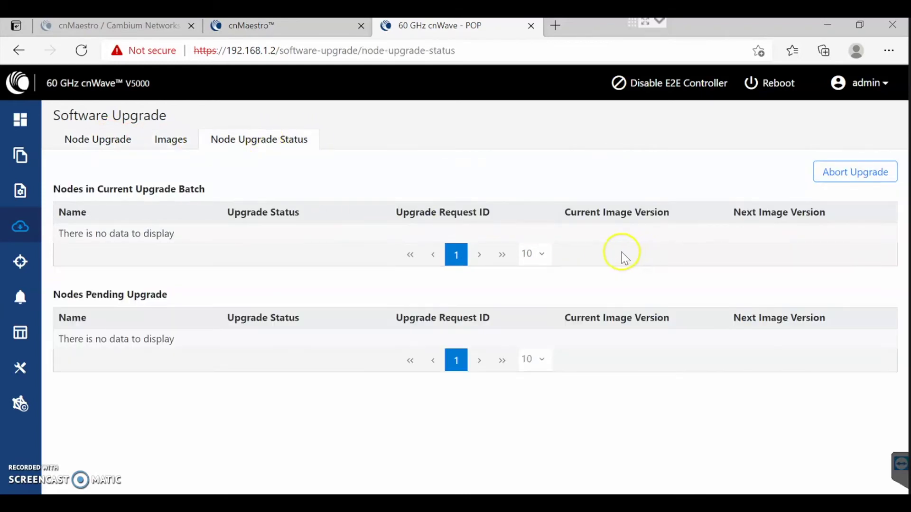
Confirm ping 192.168.1.2 replies resumed after timeouts, then close Command Prompt.
{"action": "key", "text": "alt+Tab"}
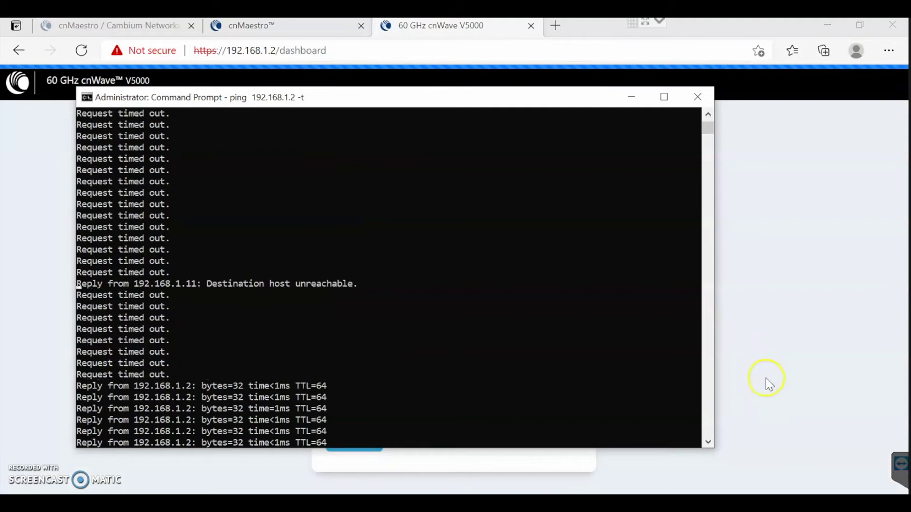
{"action": "scroll", "coordinate": [401, 316], "scroll_direction": "up", "scroll_amount": 6}
{"action": "left_click_drag", "start_coordinate": [706, 126], "coordinate": [707, 138]}
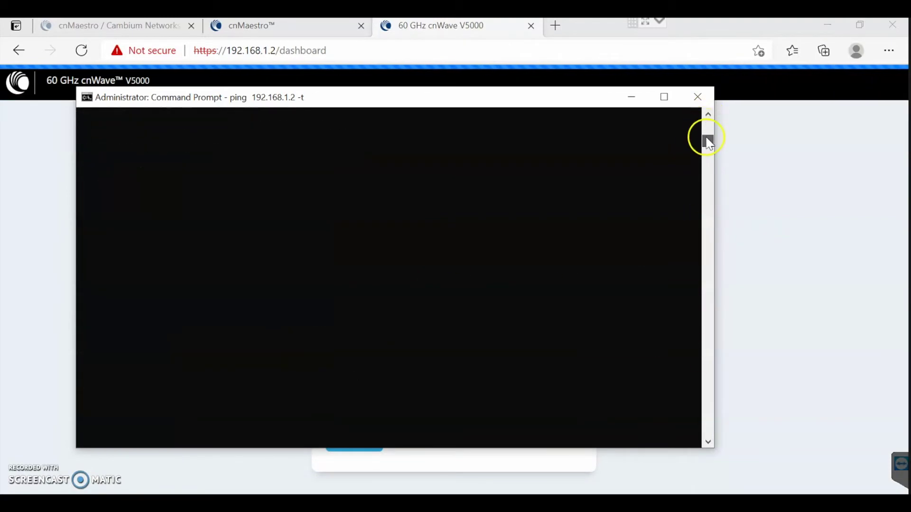
{"action": "left_click", "coordinate": [698, 98]}
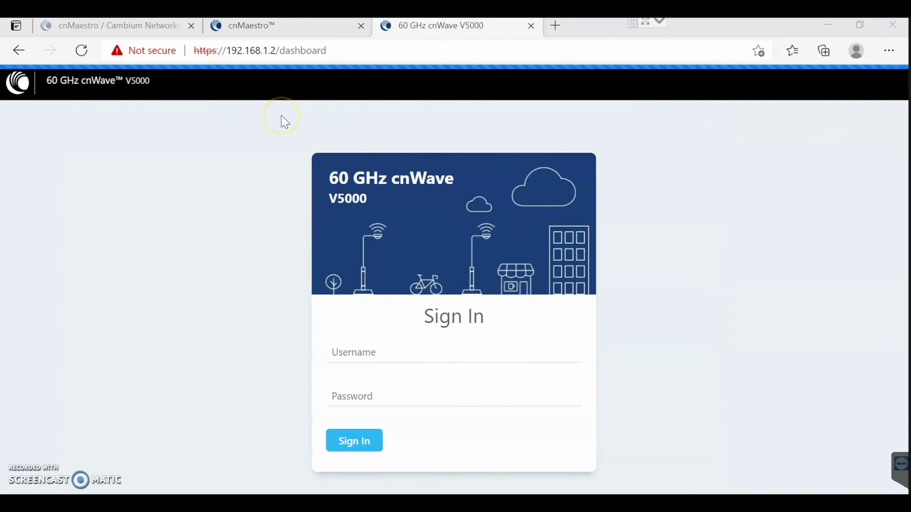
Browse to 192.168.1.2 and sign in to the cnWave V5000 web UI as admin.
{"action": "left_click", "coordinate": [359, 474]}
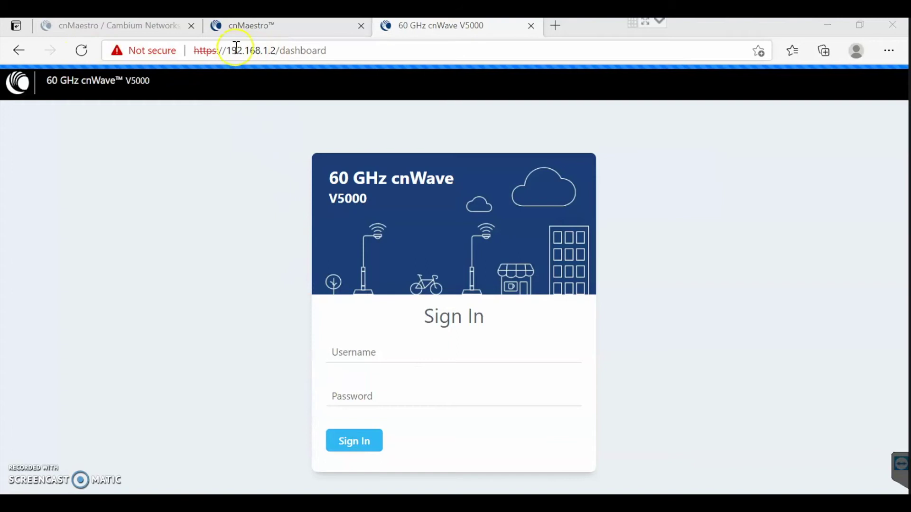
{"action": "left_click_drag", "start_coordinate": [216, 51], "coordinate": [196, 51]}
{"action": "left_click", "coordinate": [352, 50]}
{"action": "type", "text": "1"}
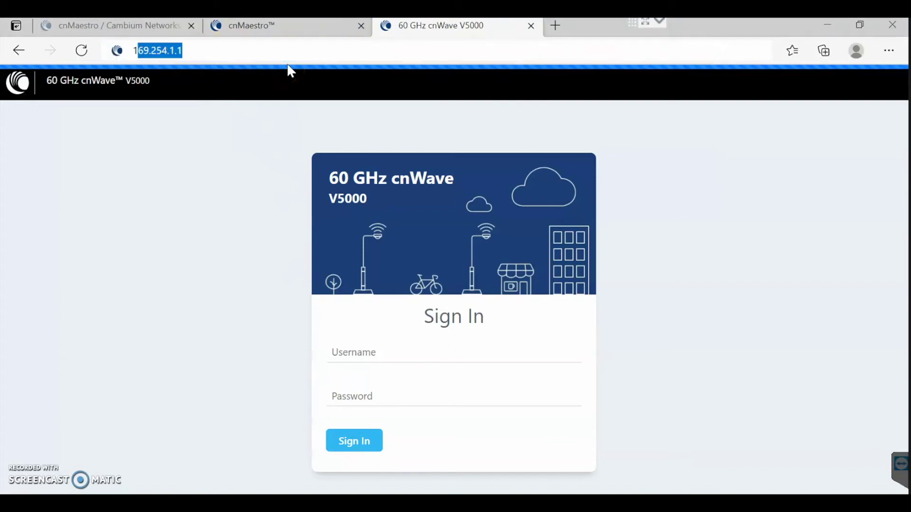
{"action": "type", "text": "92."}
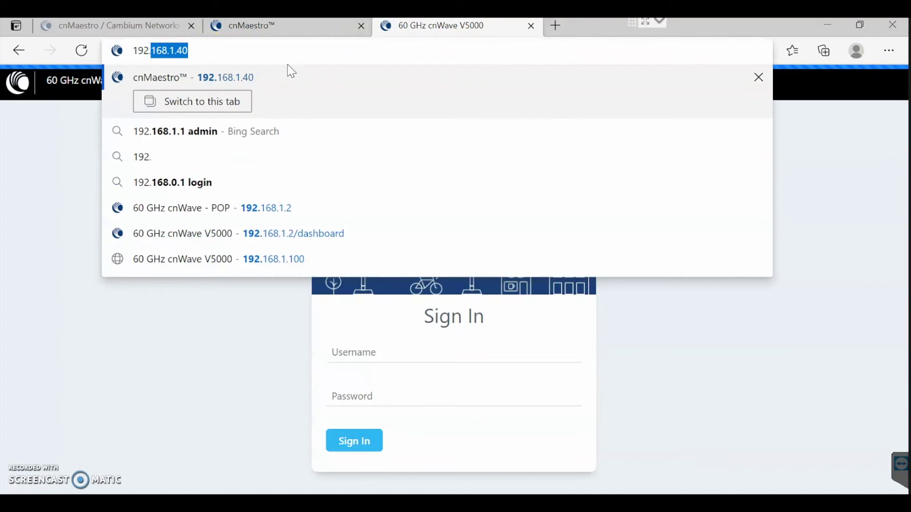
{"action": "type", "text": "168."}
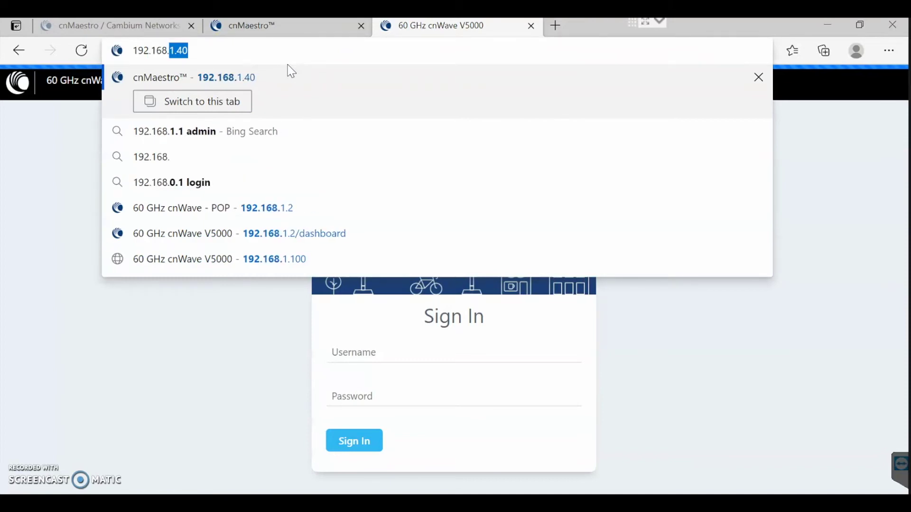
{"action": "type", "text": "1.2"}
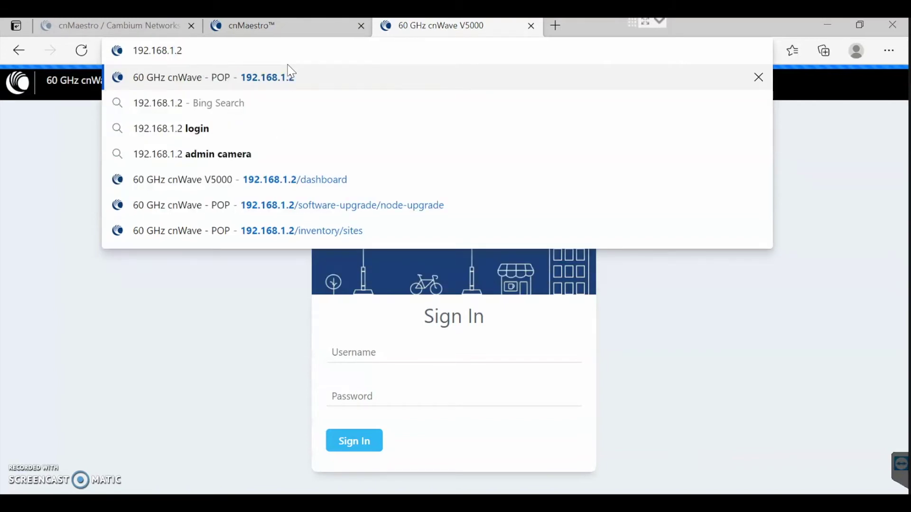
{"action": "left_click", "coordinate": [290, 75]}
{"action": "left_click", "coordinate": [388, 354]}
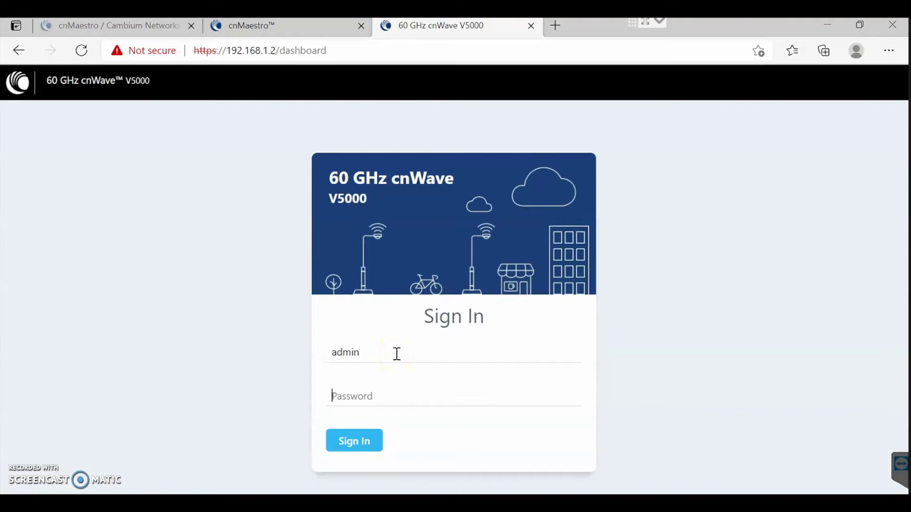
{"action": "type", "text": "a"}
{"action": "key", "text": "Return"}
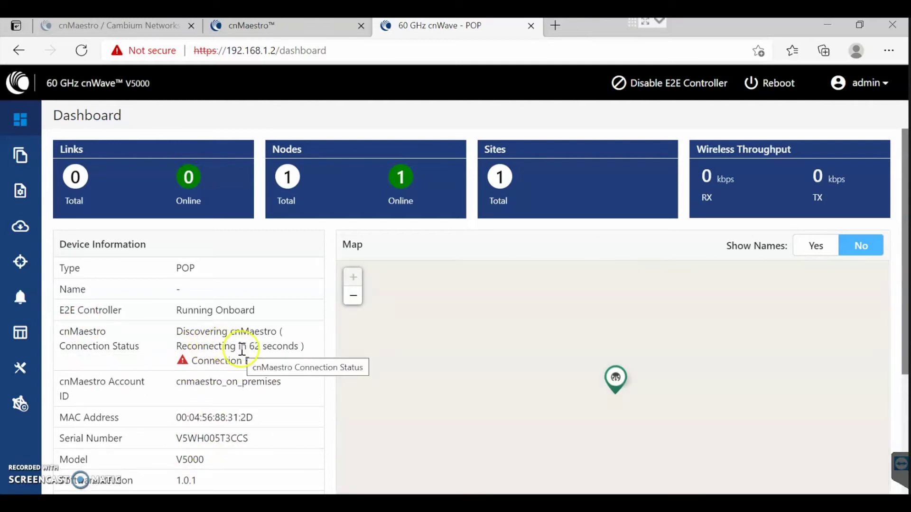
Submit the POP's cnMaestro onboarding settings with the Onboarding Key entered.
{"action": "left_click", "coordinate": [276, 29]}
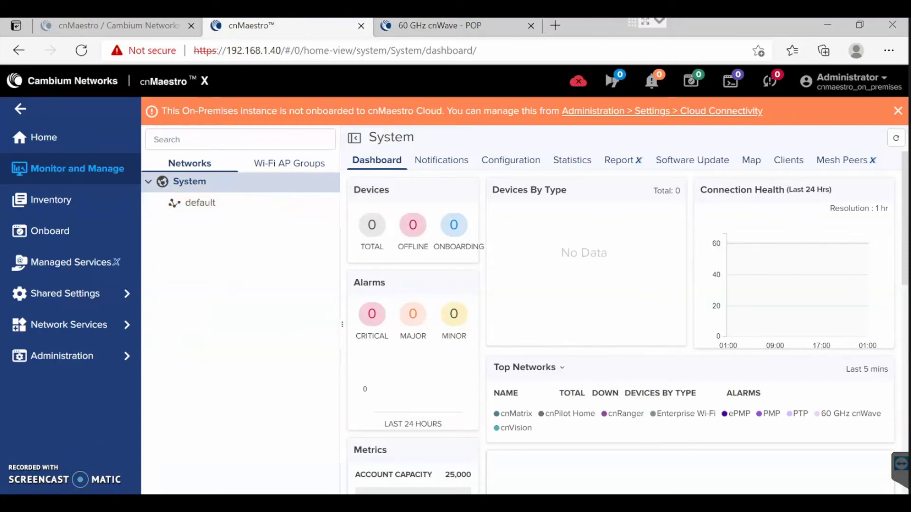
{"action": "key", "text": "ctrl+Tab"}
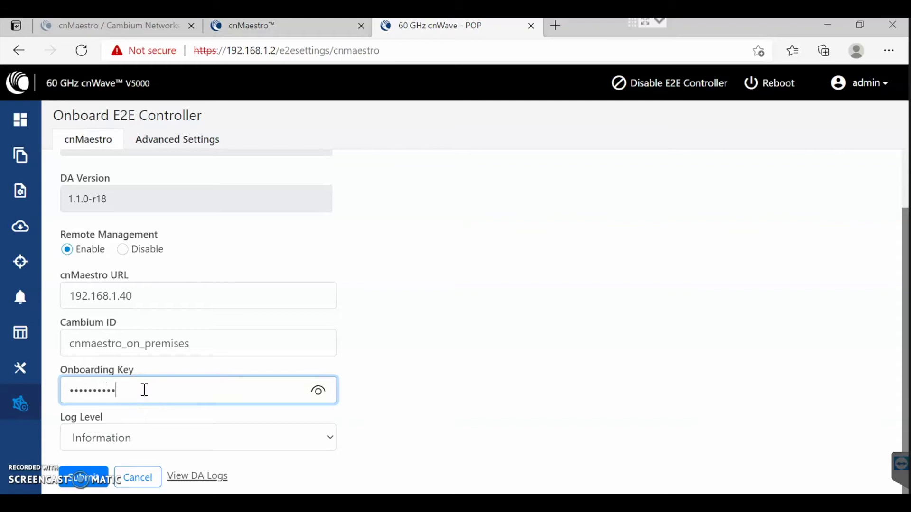
{"action": "left_click", "coordinate": [318, 391]}
{"action": "left_click", "coordinate": [88, 477]}
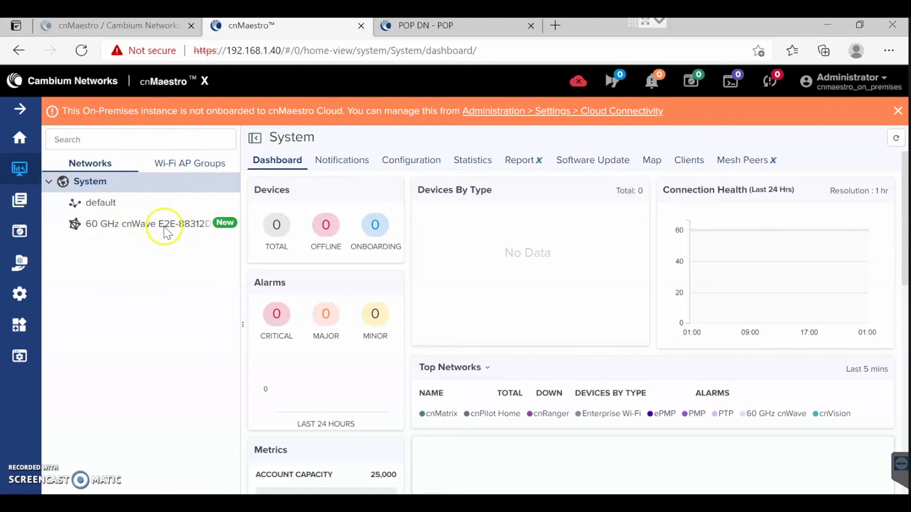
Recheck POP DN's onboarding status, then open the New 60 GHz cnWave E2E-88312D network in cnMaestro.
{"action": "left_click", "coordinate": [472, 23]}
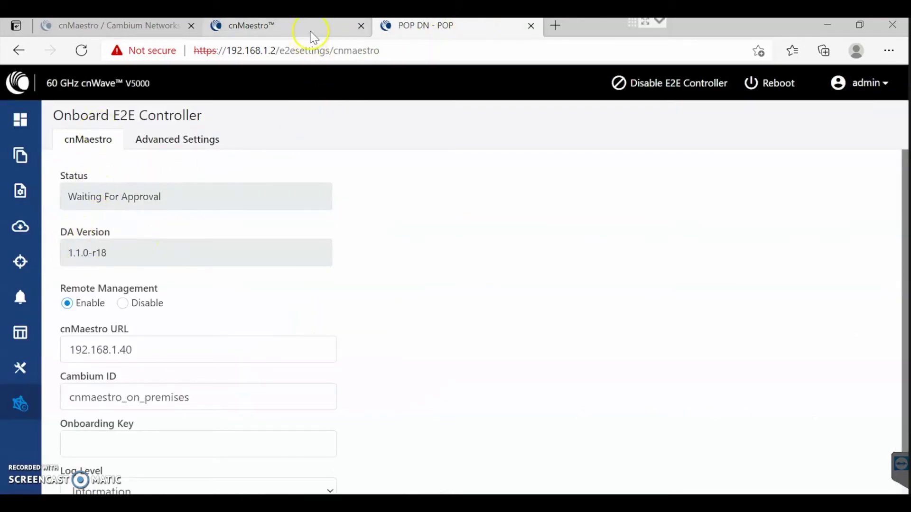
{"action": "left_click", "coordinate": [273, 35]}
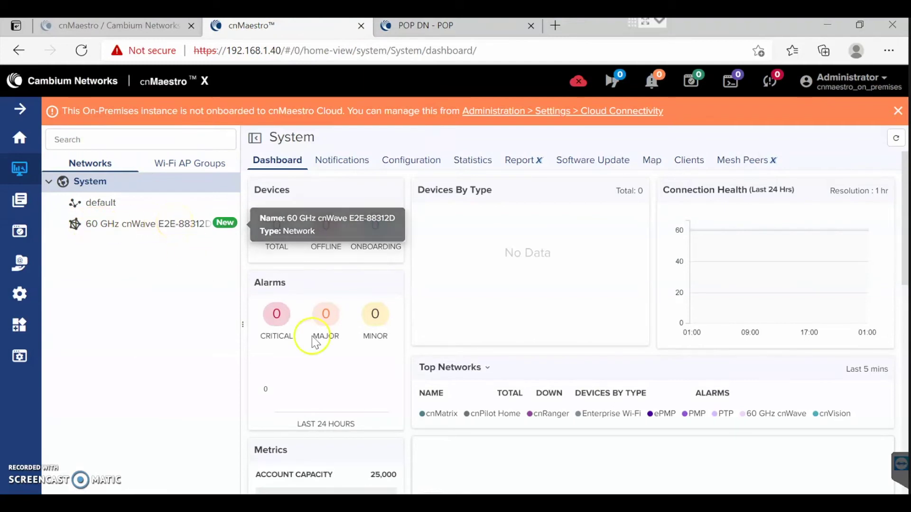
{"action": "key", "text": "alt+Tab"}
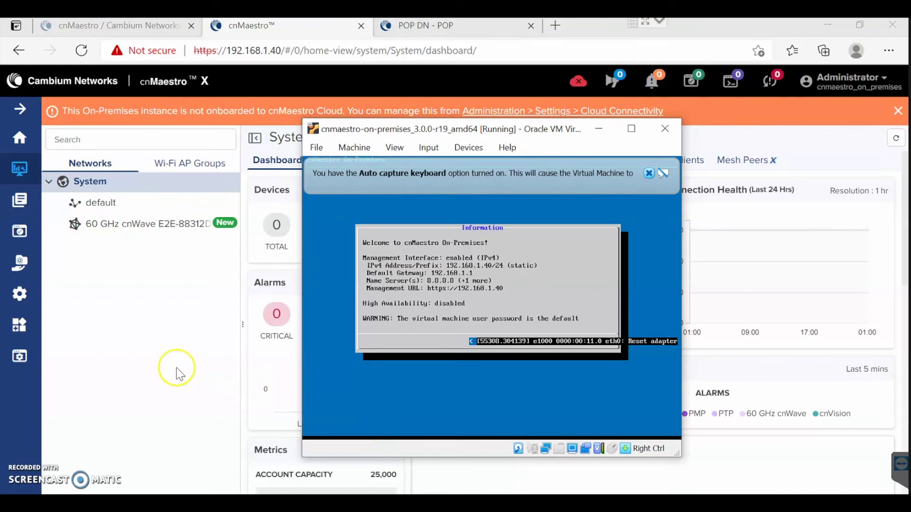
{"action": "left_click", "coordinate": [183, 309]}
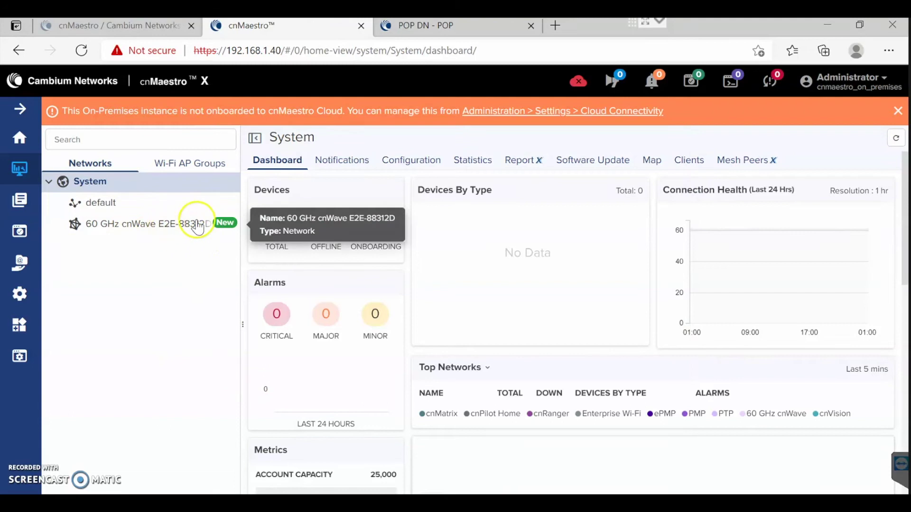
{"action": "left_click", "coordinate": [433, 25]}
{"action": "scroll", "coordinate": [136, 386], "scroll_direction": "down", "scroll_amount": 1}
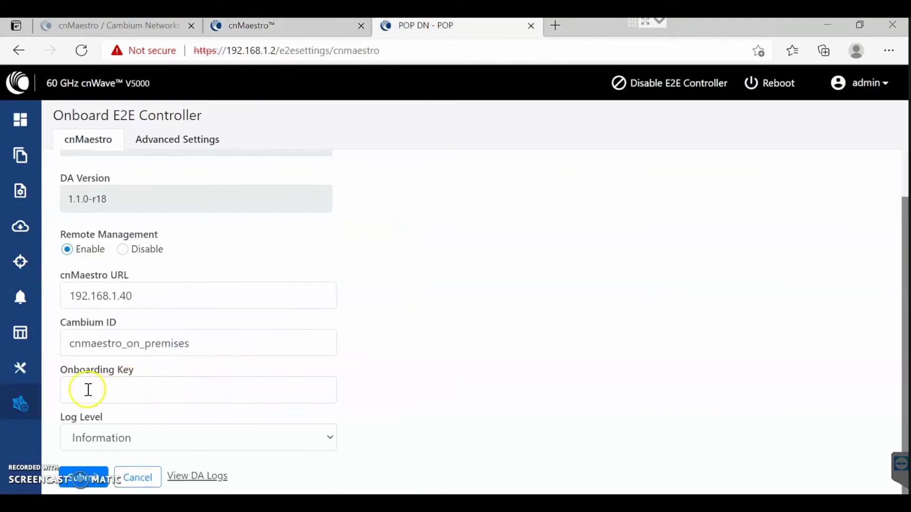
{"action": "left_click", "coordinate": [285, 26]}
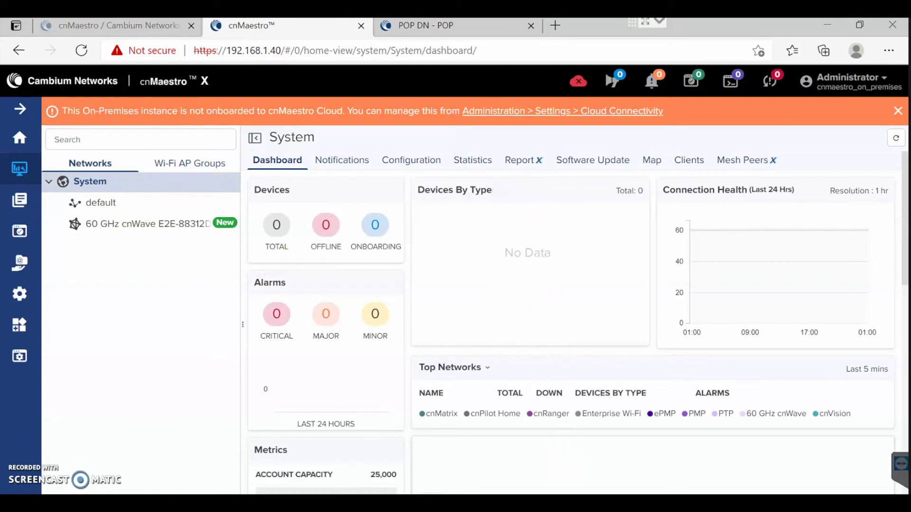
{"action": "key", "text": "alt+Tab"}
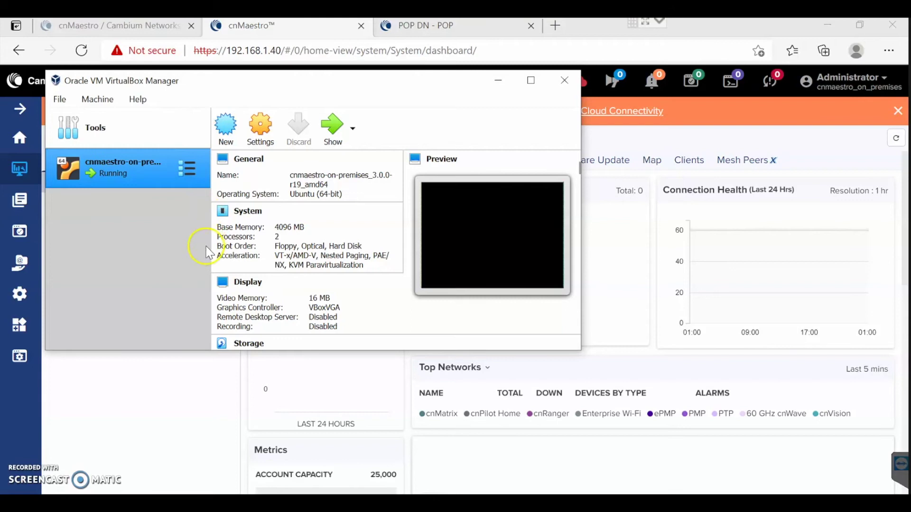
{"action": "left_click", "coordinate": [498, 80]}
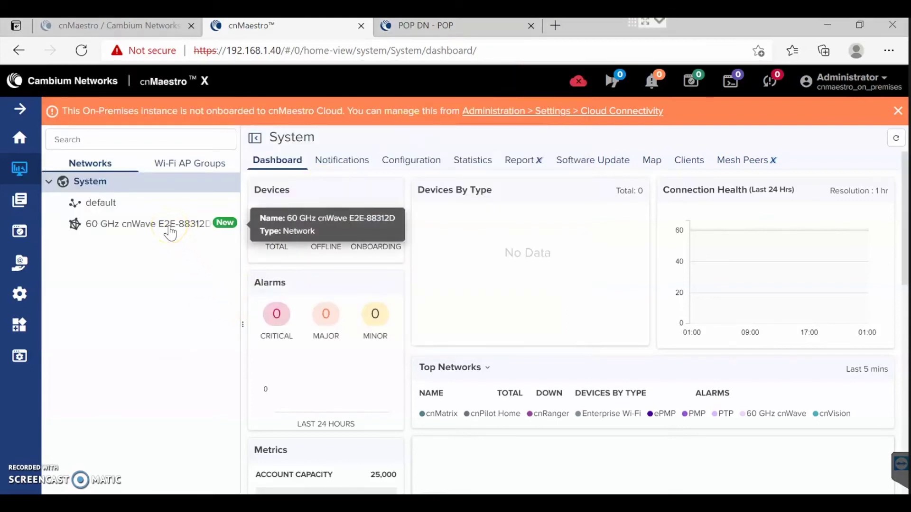
{"action": "left_click", "coordinate": [170, 232]}
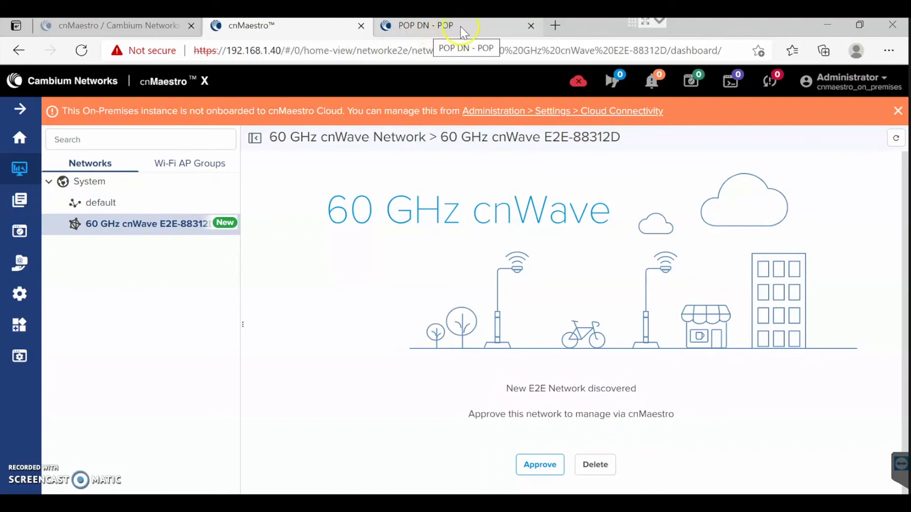
Approve E2E-88312D under its default name and confirm POP DN reports Connected to 192.168.1.40.
{"action": "left_click", "coordinate": [540, 464]}
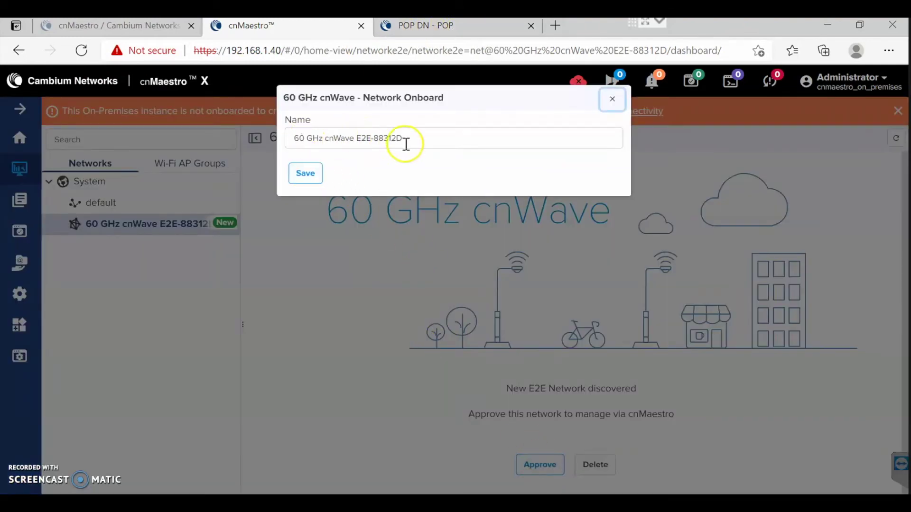
{"action": "left_click", "coordinate": [302, 174]}
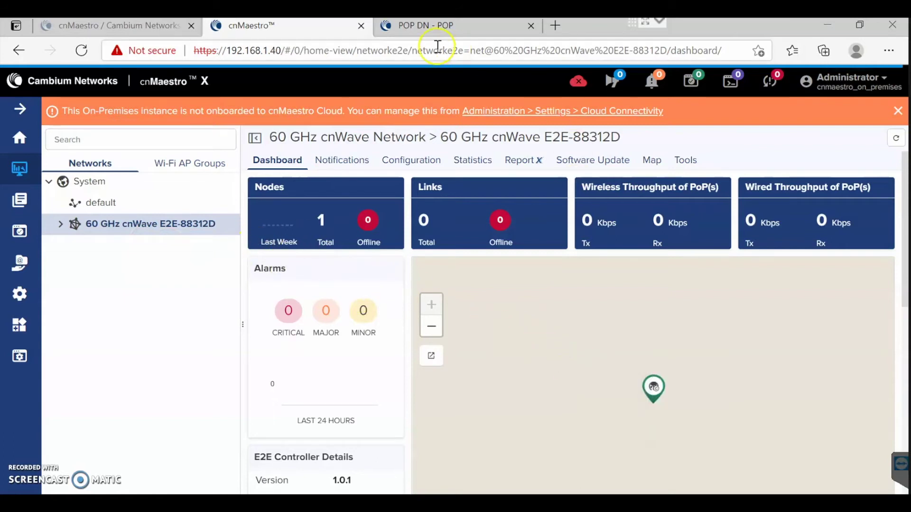
{"action": "left_click", "coordinate": [458, 27]}
{"action": "left_click", "coordinate": [18, 121]}
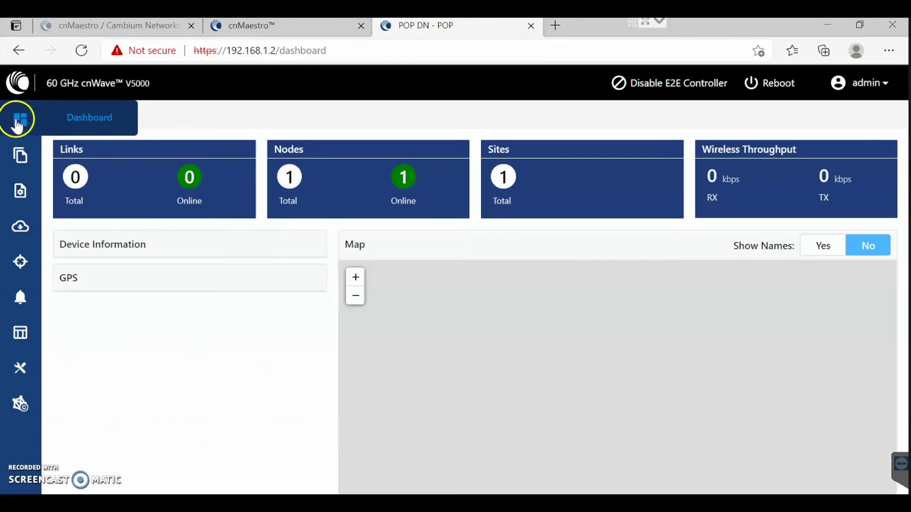
{"action": "left_click", "coordinate": [315, 25]}
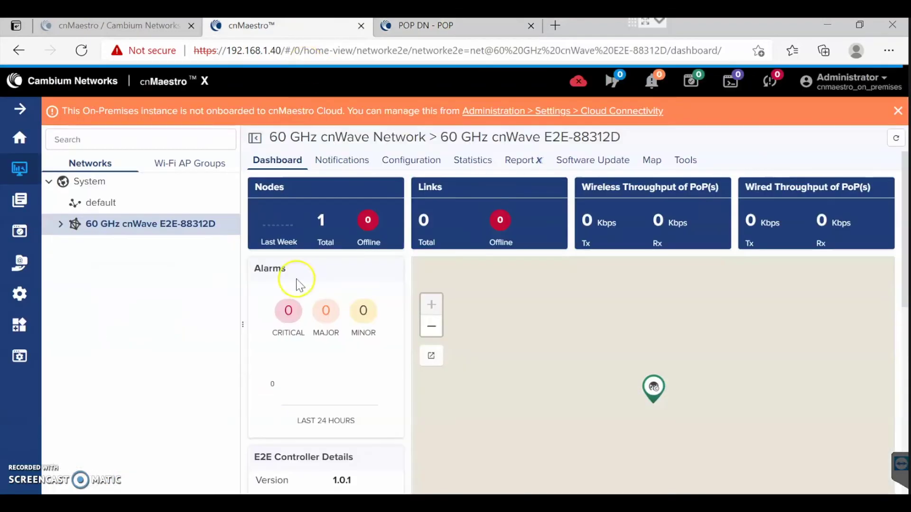
Expand E2E-88312D to the POP DN site and review its dashboard and Configuration.
{"action": "left_click", "coordinate": [61, 226]}
{"action": "left_click", "coordinate": [73, 246]}
{"action": "left_click", "coordinate": [114, 251]}
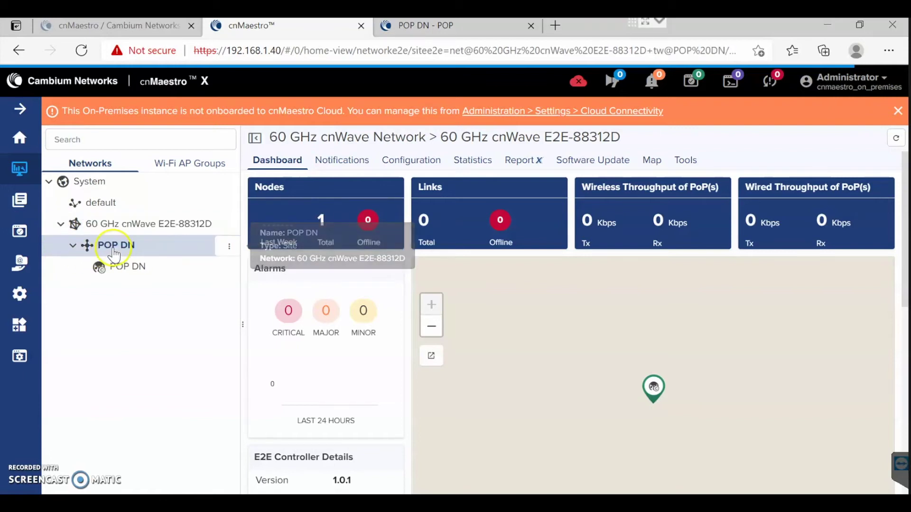
{"action": "left_click", "coordinate": [397, 166]}
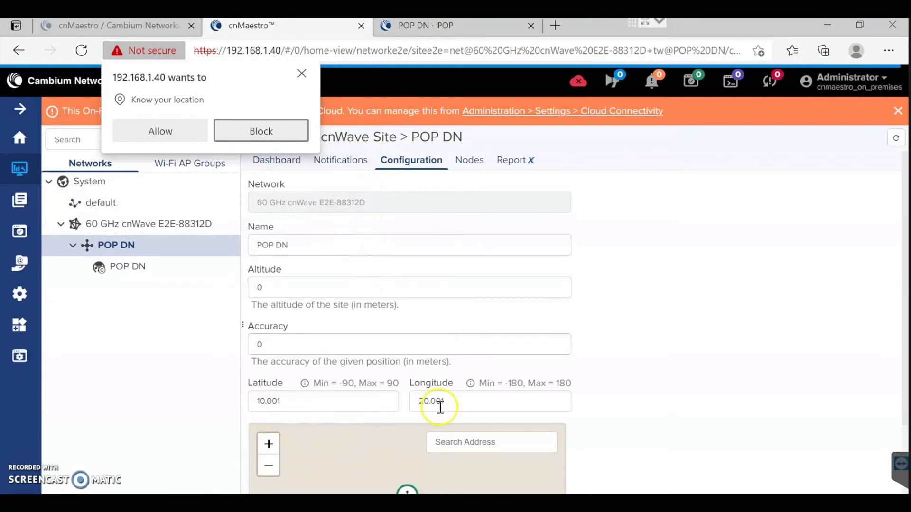
{"action": "left_click", "coordinate": [302, 74]}
Review the POP DN site's alarm history, events and Nodes list.
{"action": "left_click", "coordinate": [342, 161]}
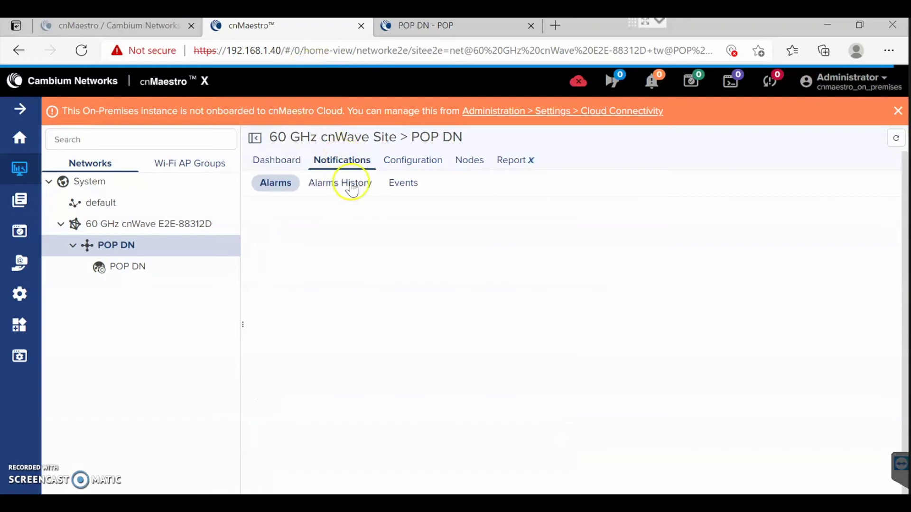
{"action": "left_click", "coordinate": [349, 183]}
{"action": "left_click", "coordinate": [407, 183]}
{"action": "left_click", "coordinate": [476, 162]}
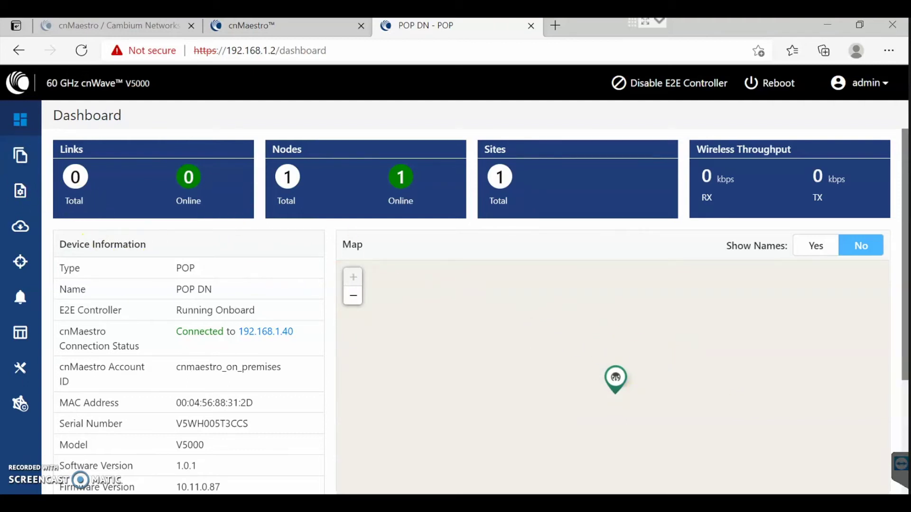
Check POP DN's Network > Basic settings (Layer 2 bridge enabled), then return to cnMaestro and collapse POP DN.
{"action": "left_click", "coordinate": [21, 191]}
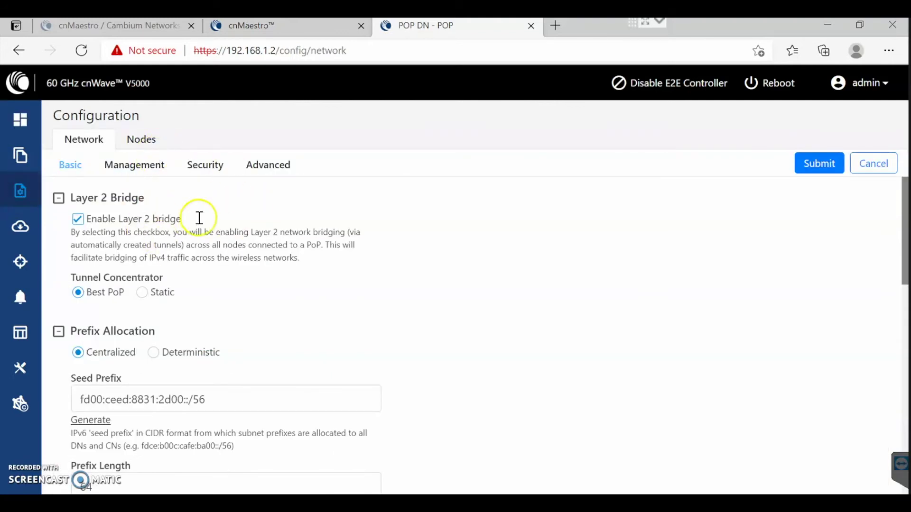
{"action": "left_click", "coordinate": [279, 26]}
{"action": "right_click", "coordinate": [213, 223]}
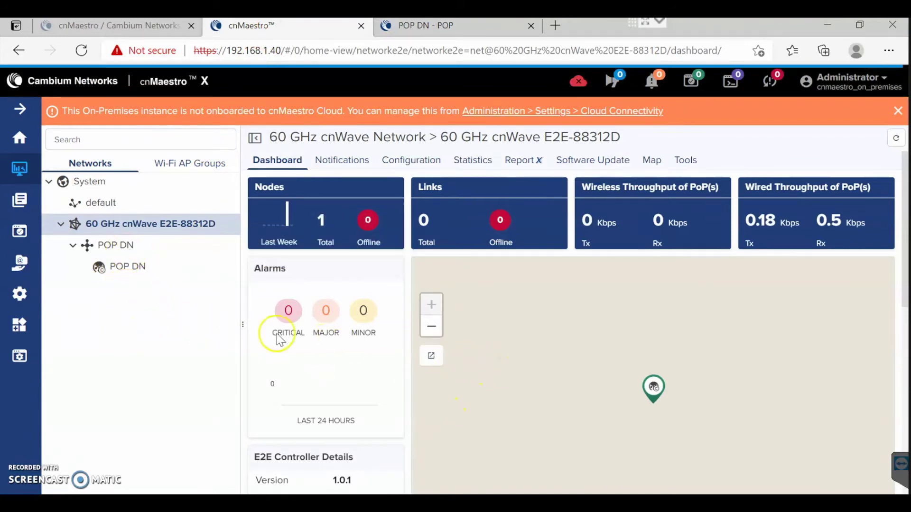
{"action": "left_click", "coordinate": [73, 246]}
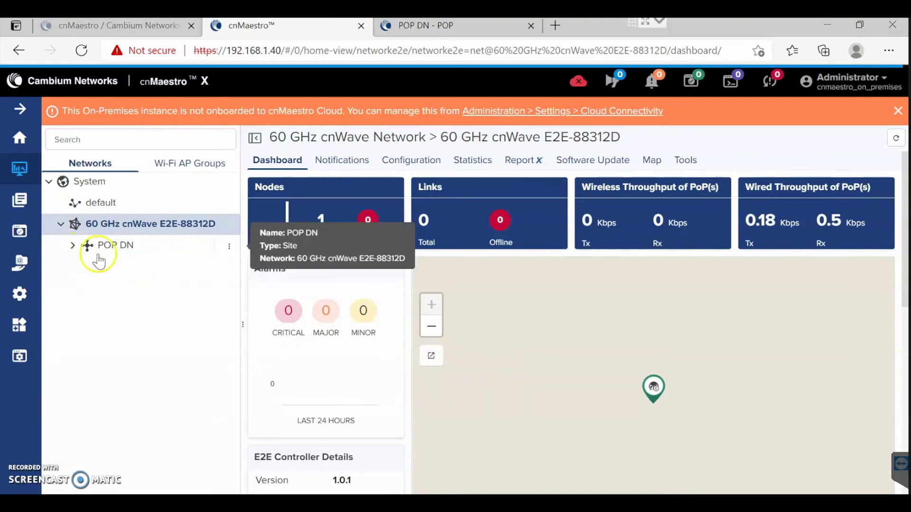
Add site DN to the E2E-88312D network at altitude 0, latitude 10.002, longitude 20.002.
{"action": "left_click", "coordinate": [231, 225]}
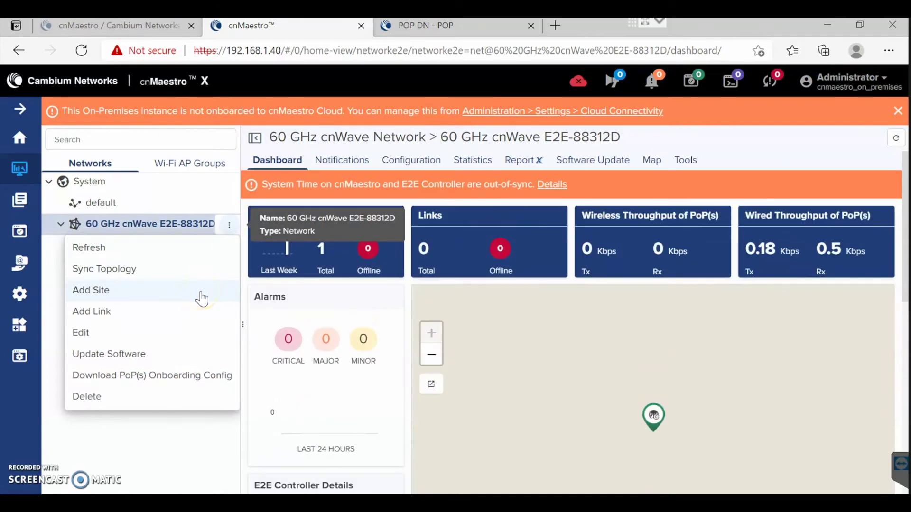
{"action": "left_click", "coordinate": [200, 291]}
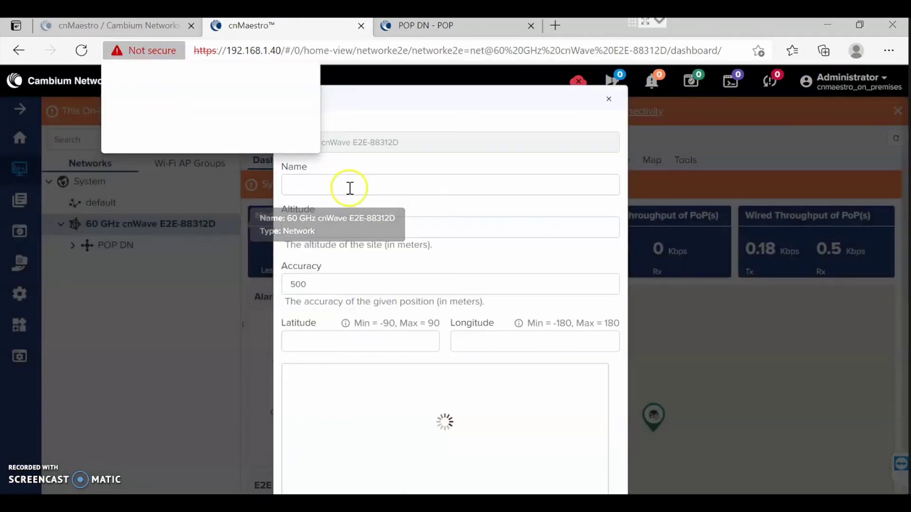
{"action": "left_click", "coordinate": [360, 187]}
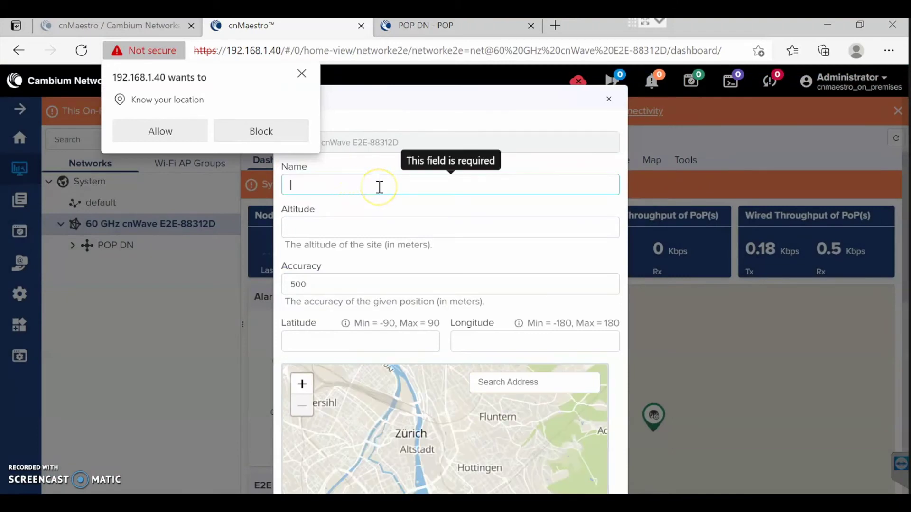
{"action": "type", "text": "DN"}
{"action": "left_click", "coordinate": [400, 231]}
{"action": "left_click", "coordinate": [404, 353]}
{"action": "type", "text": "1"}
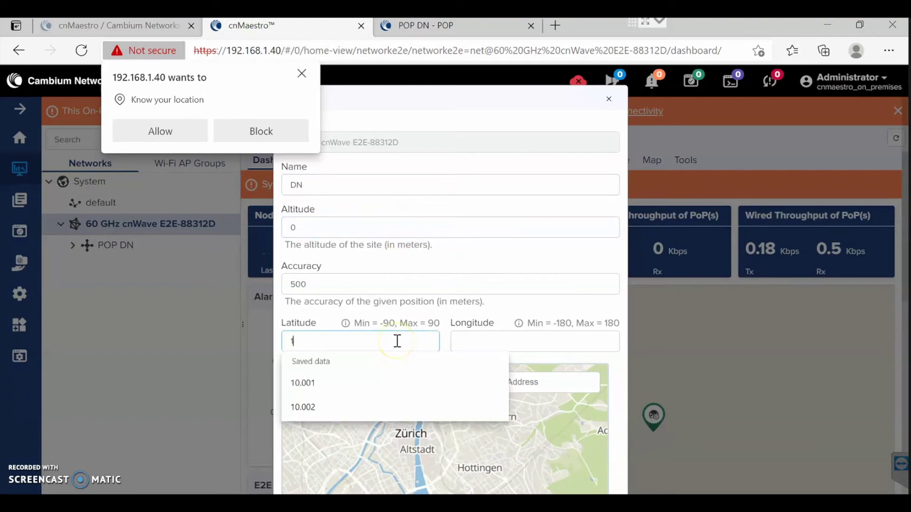
{"action": "type", "text": "0.."}
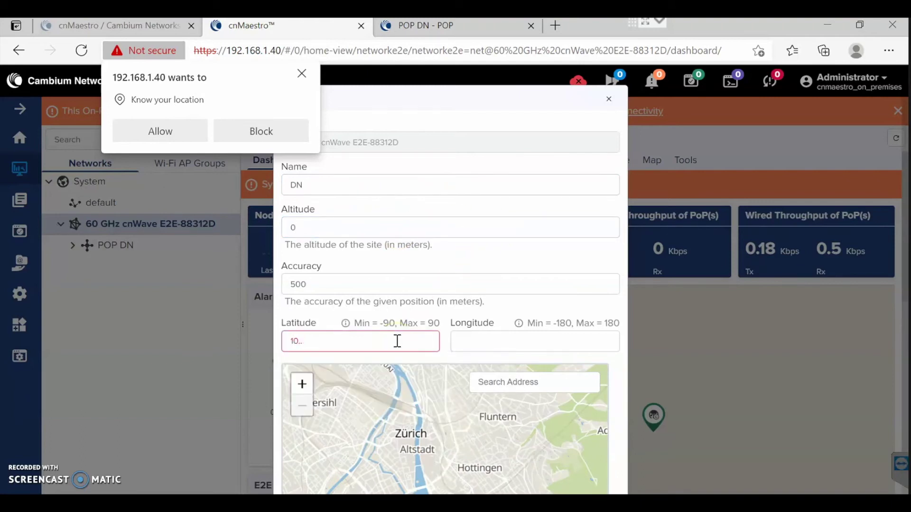
{"action": "key", "text": "BackSpace"}
{"action": "type", "text": "002"}
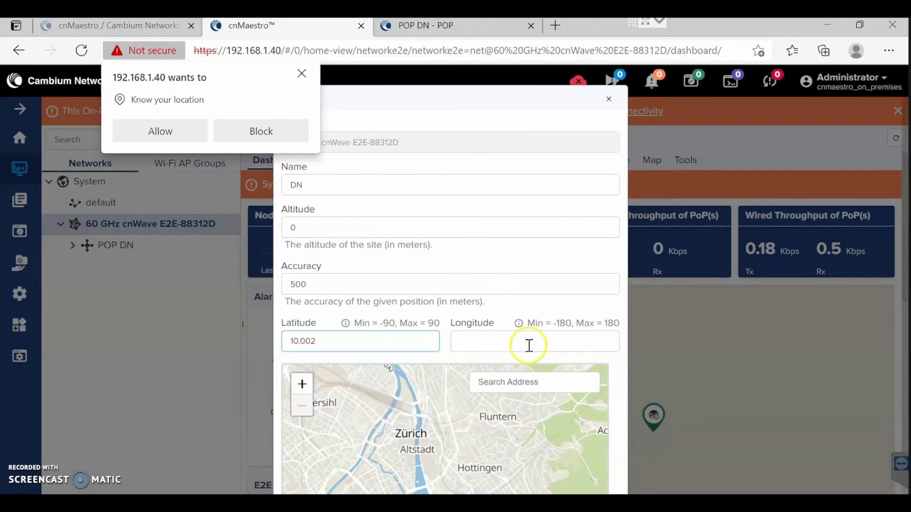
{"action": "left_click", "coordinate": [529, 346]}
{"action": "type", "text": "20.0"}
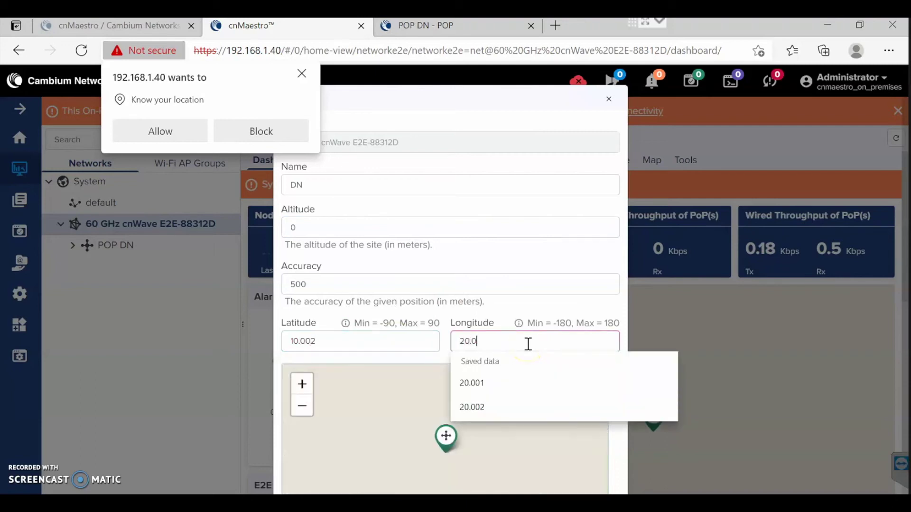
{"action": "type", "text": "02"}
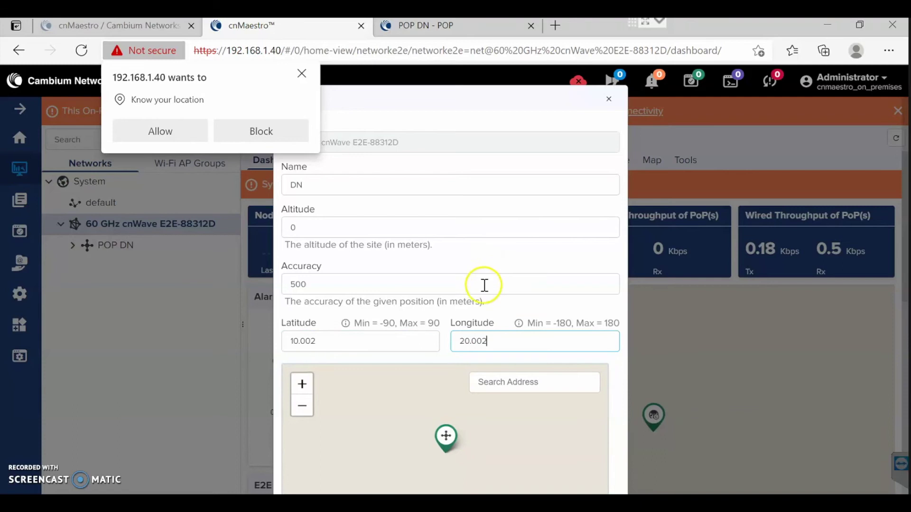
{"action": "scroll", "coordinate": [484, 285], "scroll_direction": "down", "scroll_amount": 2}
{"action": "left_click", "coordinate": [299, 486]}
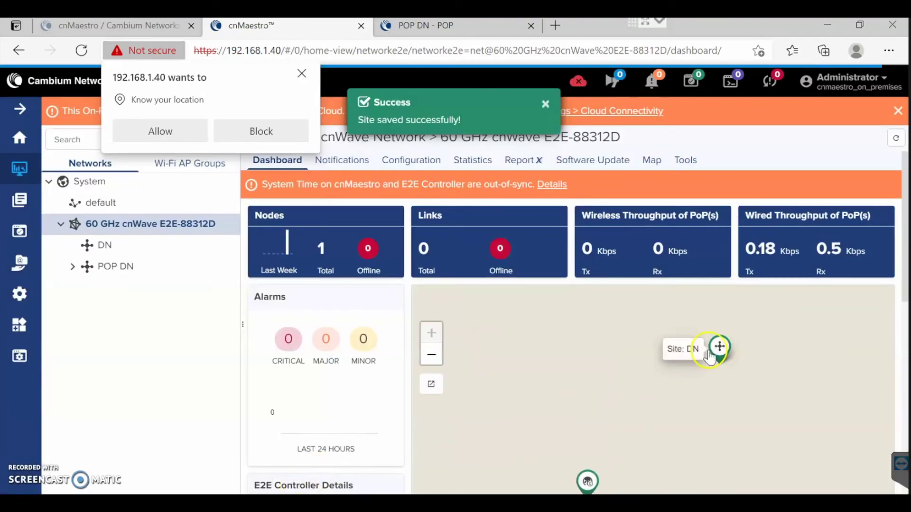
Start a new DN node under site DN with MAC 00:04:56:88:31:20 and model V5000.
{"action": "left_click", "coordinate": [229, 246]}
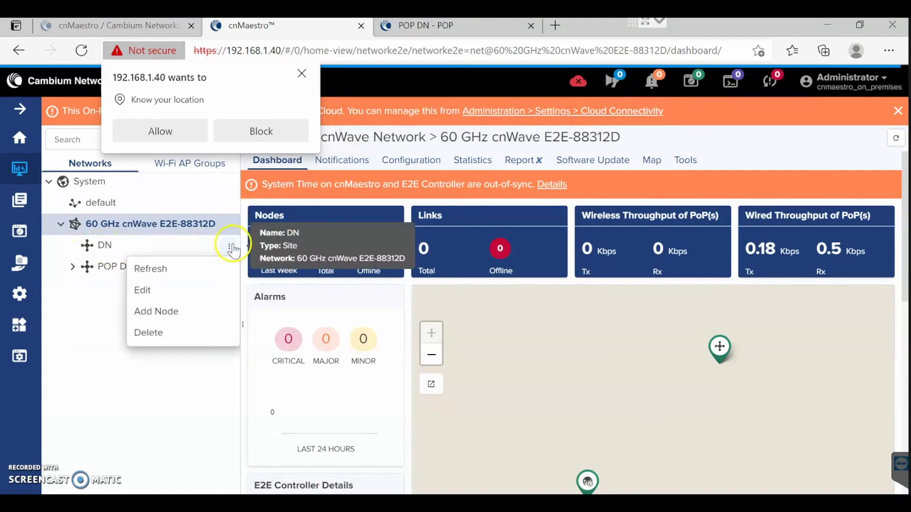
{"action": "left_click", "coordinate": [182, 309]}
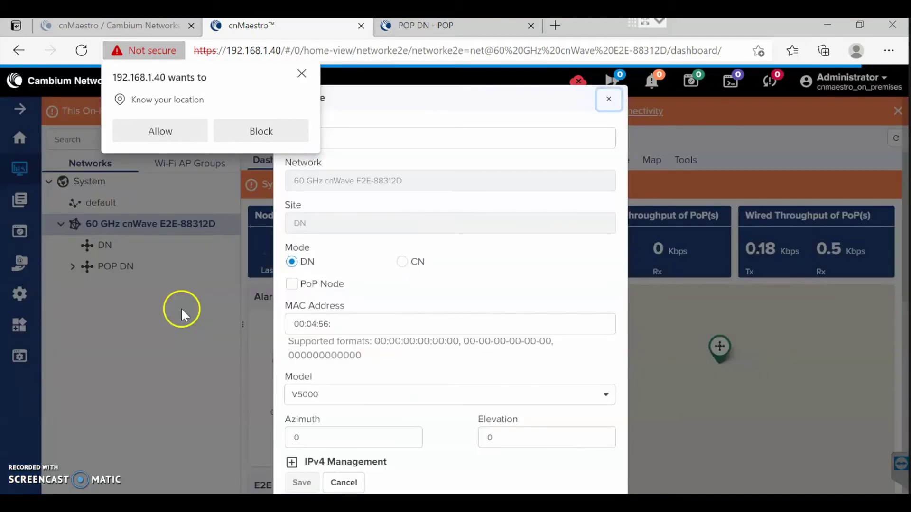
{"action": "left_click", "coordinate": [302, 73]}
{"action": "left_click", "coordinate": [334, 144]}
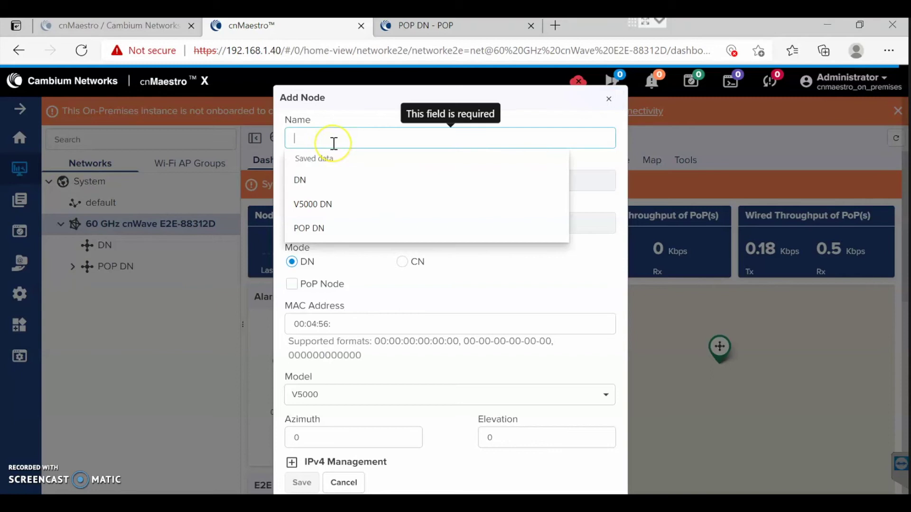
{"action": "type", "text": "DN"}
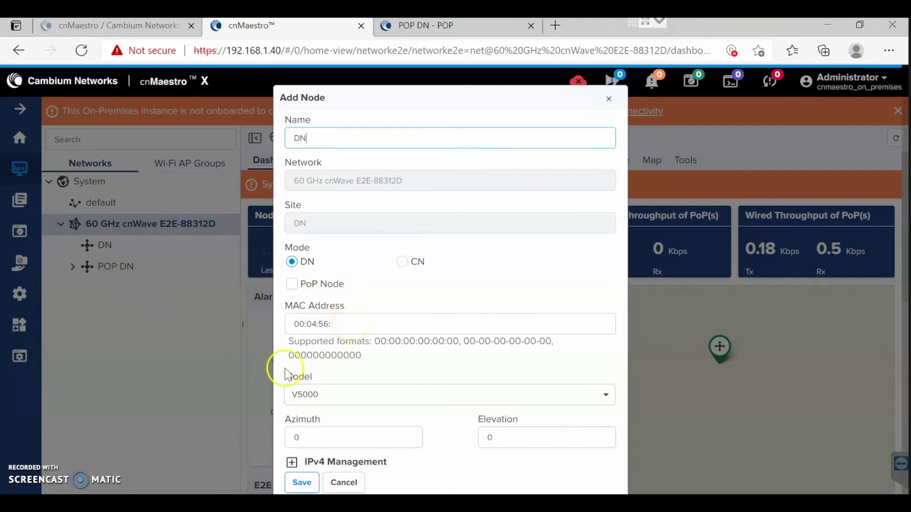
{"action": "left_click", "coordinate": [350, 323]}
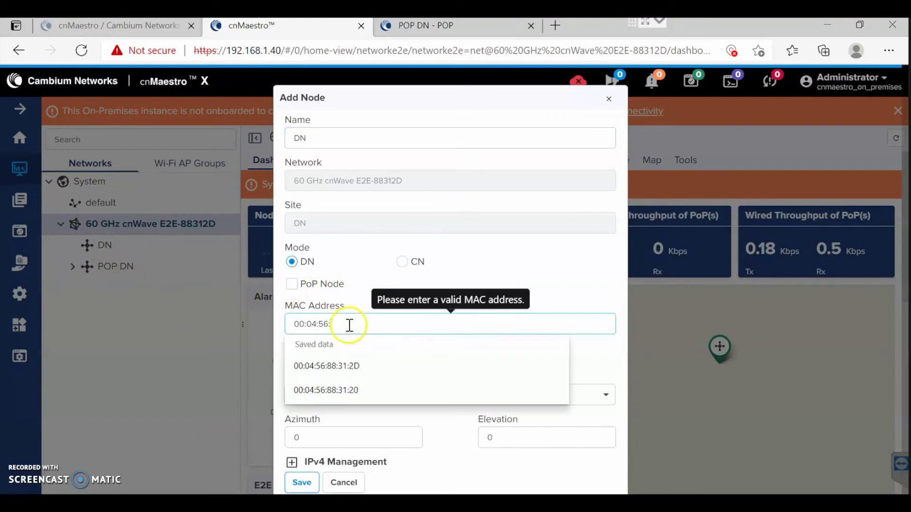
{"action": "left_click", "coordinate": [352, 390]}
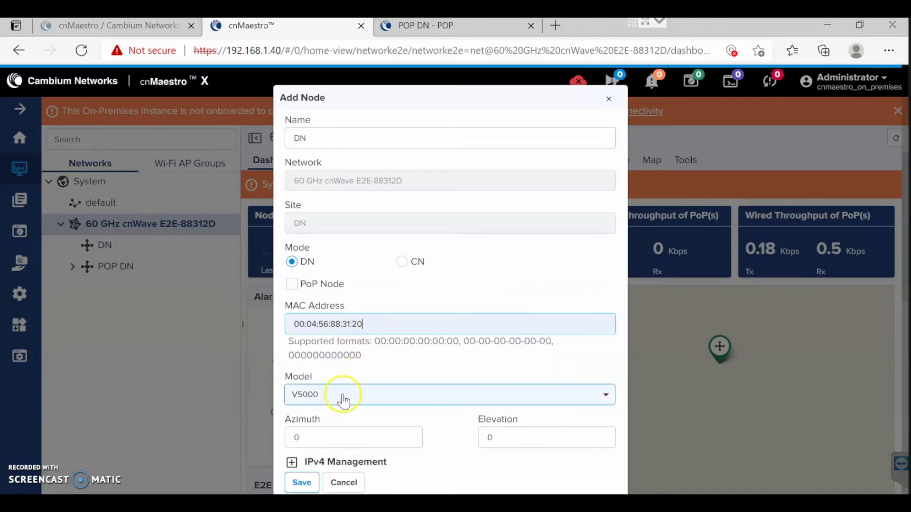
{"action": "left_click", "coordinate": [342, 401]}
{"action": "left_click", "coordinate": [325, 439]}
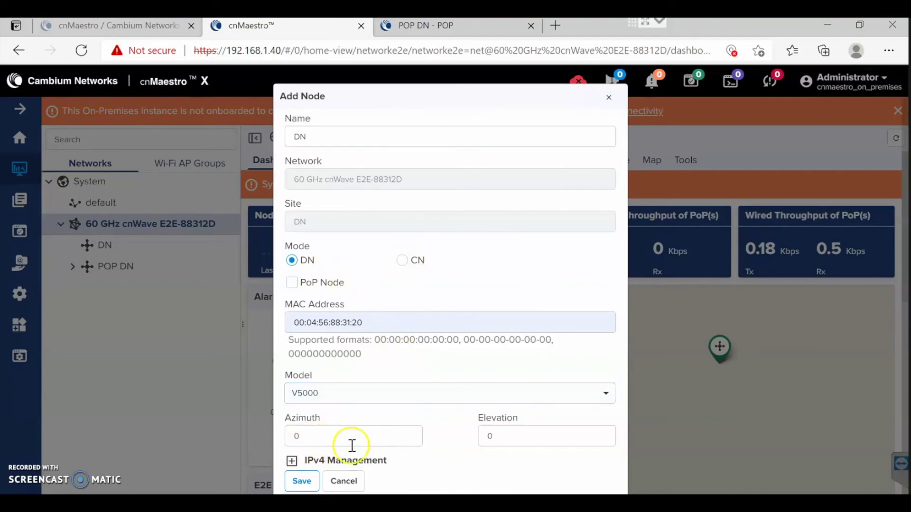
Give the node IPv4 address 192.168.1.3 with subnet mask 255.255.255.0 and save it.
{"action": "left_click", "coordinate": [292, 461]}
{"action": "scroll", "coordinate": [372, 377], "scroll_direction": "down", "scroll_amount": 3}
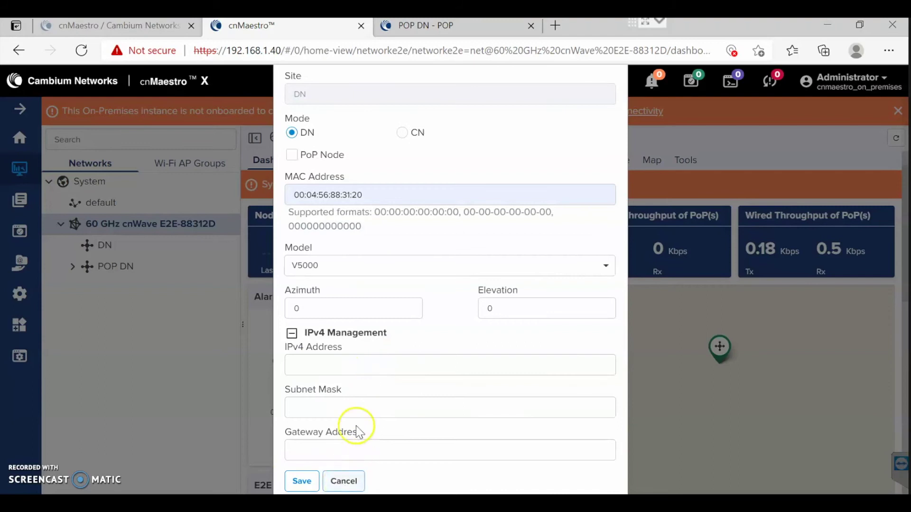
{"action": "left_click", "coordinate": [357, 365]}
{"action": "type", "text": "192.168"}
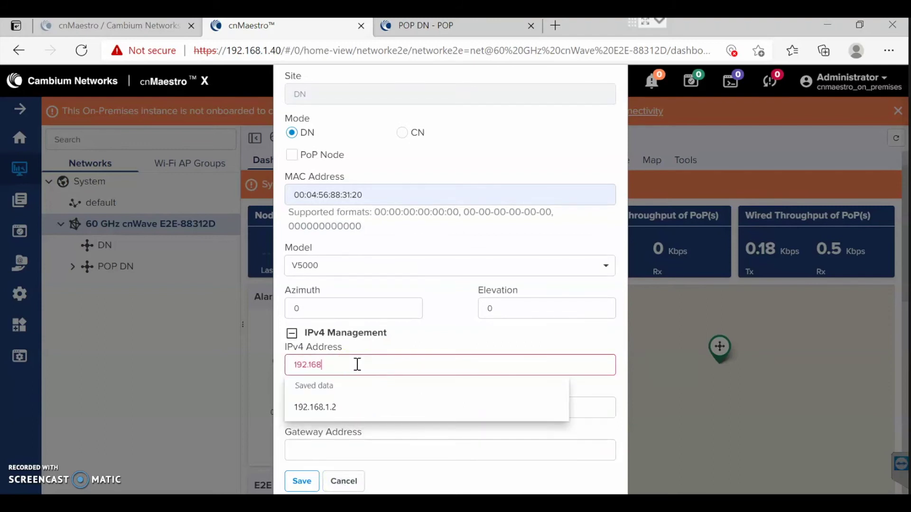
{"action": "type", "text": ".1.3"}
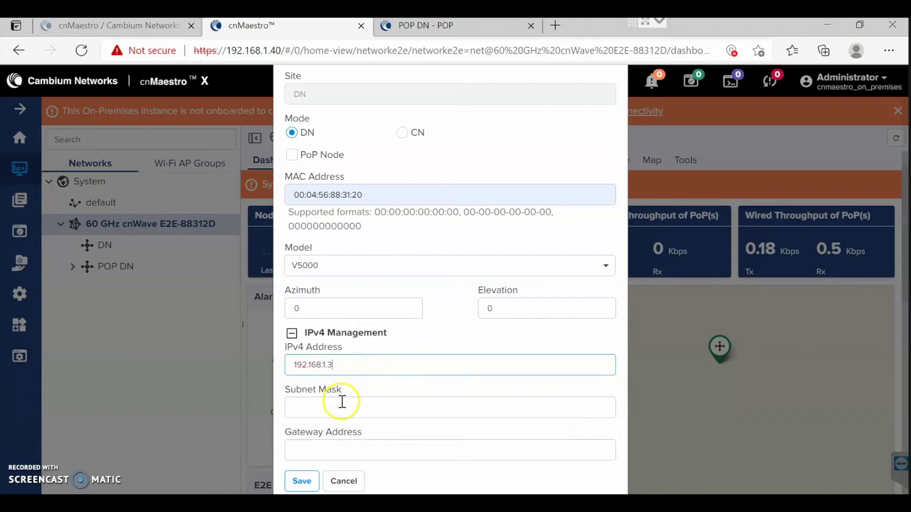
{"action": "left_click", "coordinate": [347, 406]}
{"action": "type", "text": "255.255.255.0"}
{"action": "left_click", "coordinate": [303, 483]}
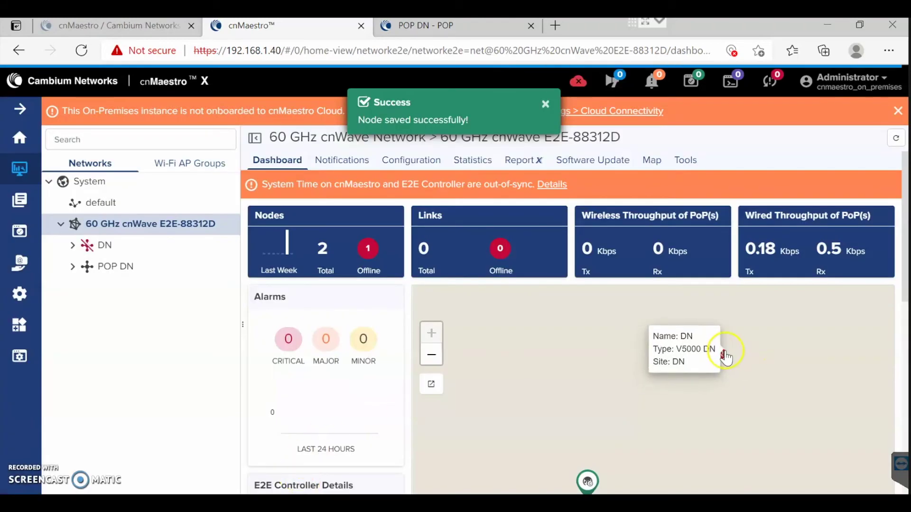
{"action": "mouse_move", "coordinate": [722, 356]}
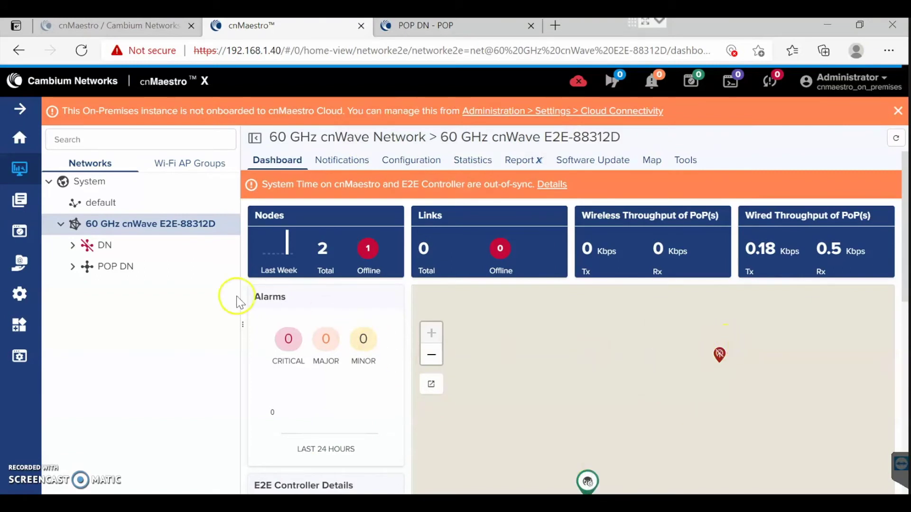
Create wireless link link-DN-POP DN from POP DN Sector 1 to DN Sector 2.
{"action": "left_click", "coordinate": [229, 226]}
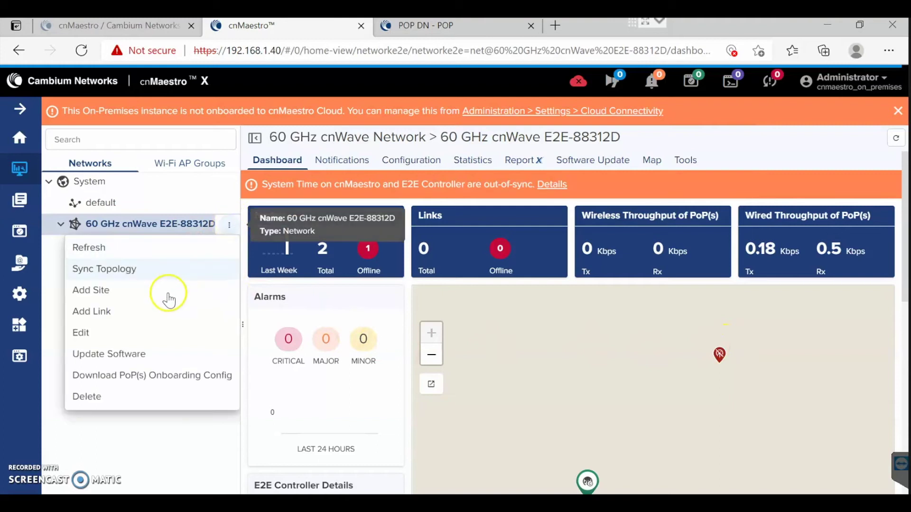
{"action": "left_click", "coordinate": [132, 313]}
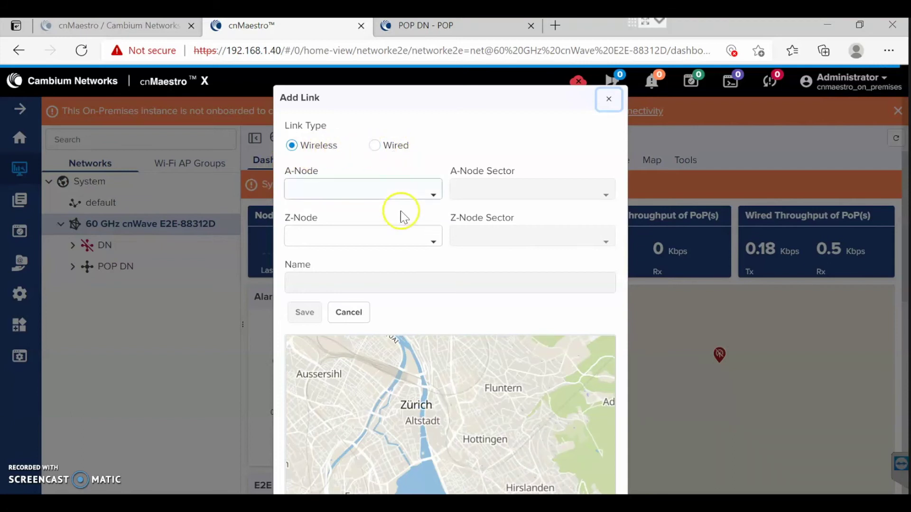
{"action": "left_click", "coordinate": [355, 196]}
{"action": "left_click", "coordinate": [340, 261]}
{"action": "left_click", "coordinate": [504, 192]}
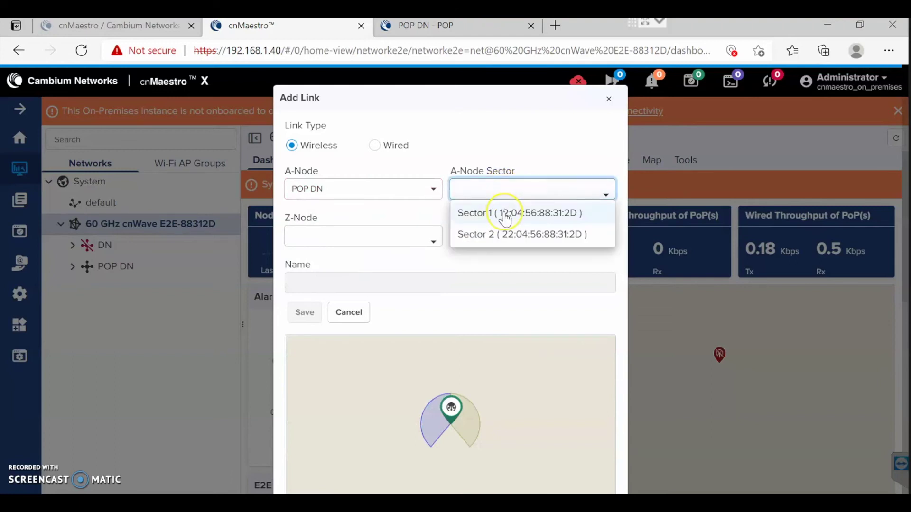
{"action": "left_click", "coordinate": [506, 215]}
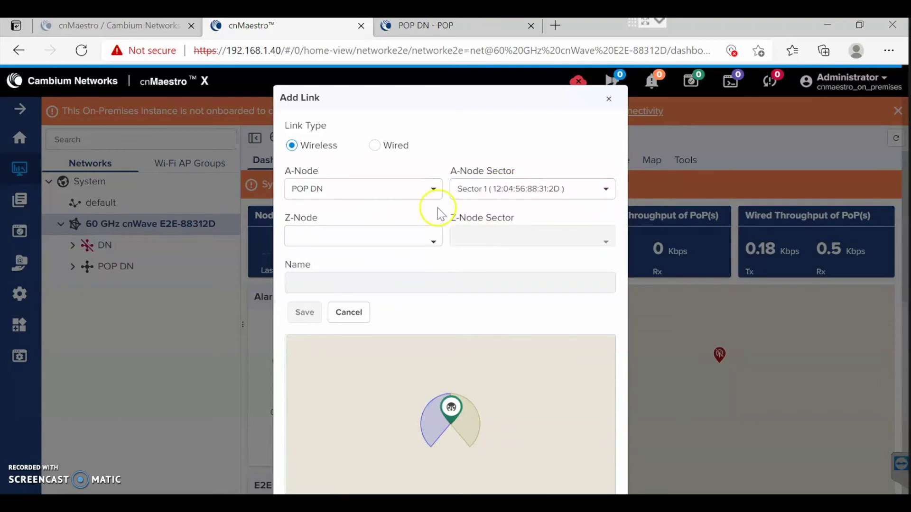
{"action": "left_click", "coordinate": [382, 238]}
{"action": "left_click", "coordinate": [357, 295]}
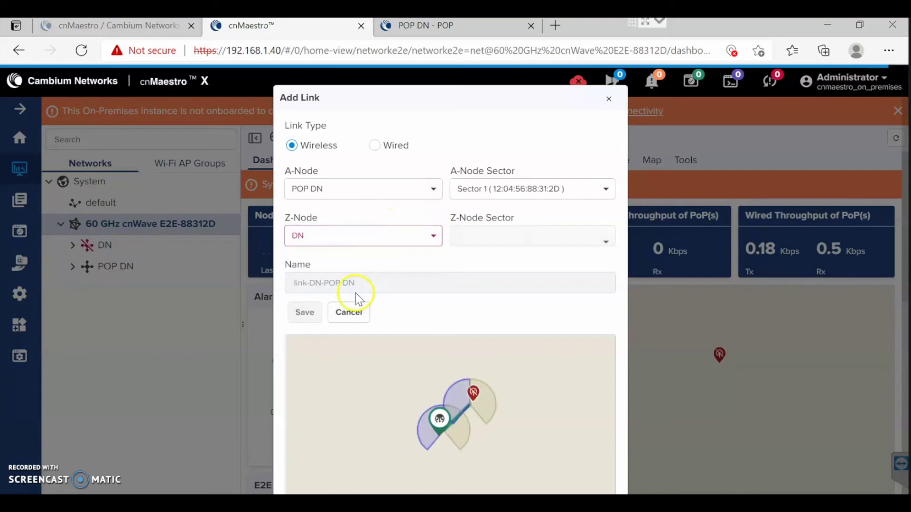
{"action": "left_click", "coordinate": [484, 236]}
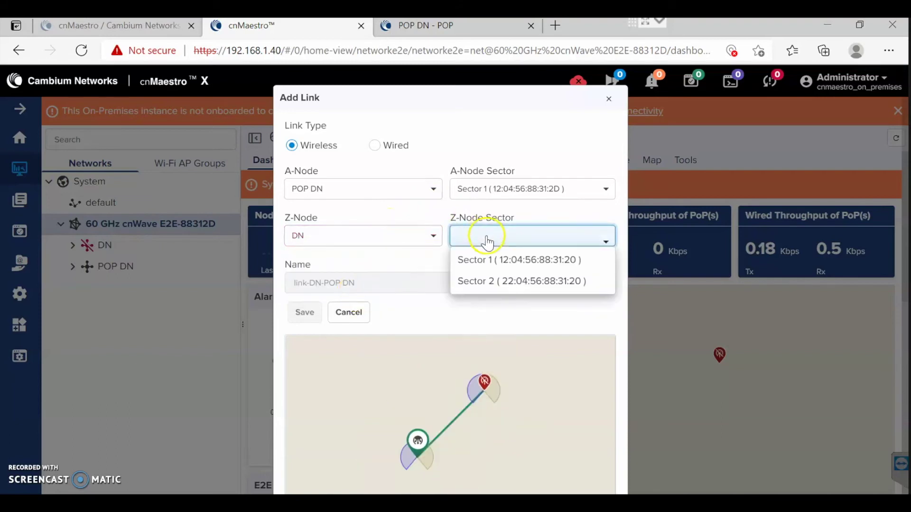
{"action": "left_click", "coordinate": [492, 283]}
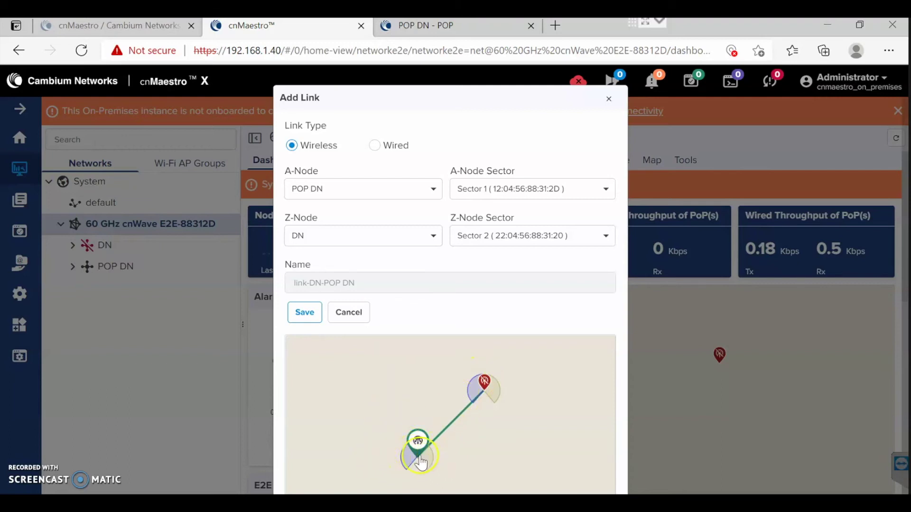
{"action": "left_click", "coordinate": [304, 317]}
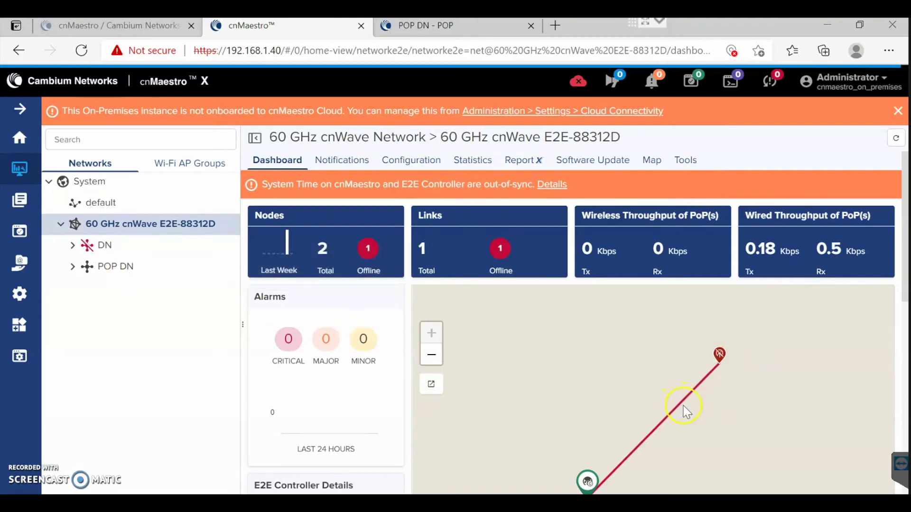
Browse the POP DN site's dashboard, notifications, configuration and node list.
{"action": "left_click", "coordinate": [73, 266]}
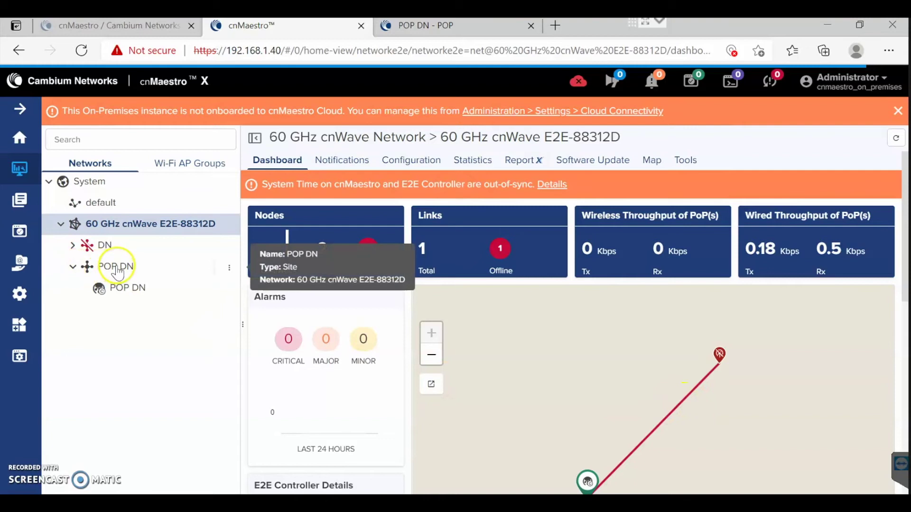
{"action": "left_click", "coordinate": [117, 268]}
{"action": "left_click", "coordinate": [342, 163]}
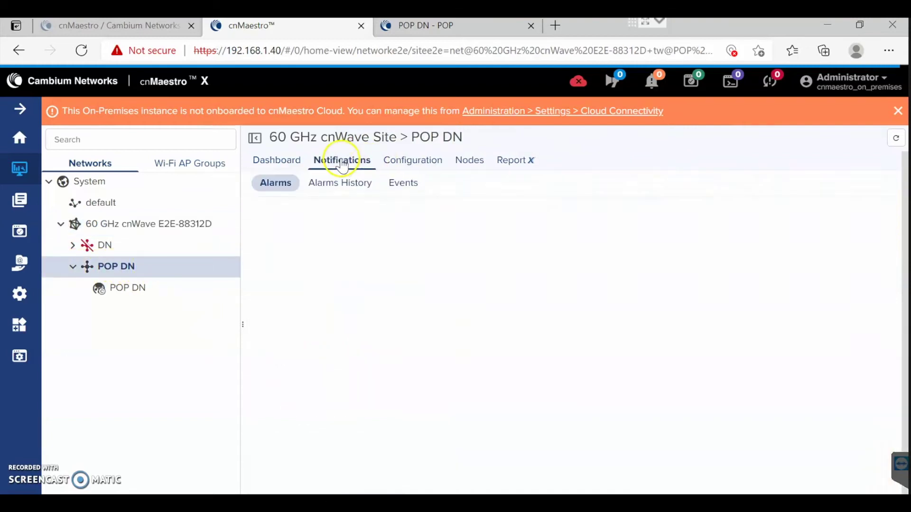
{"action": "left_click", "coordinate": [402, 165]}
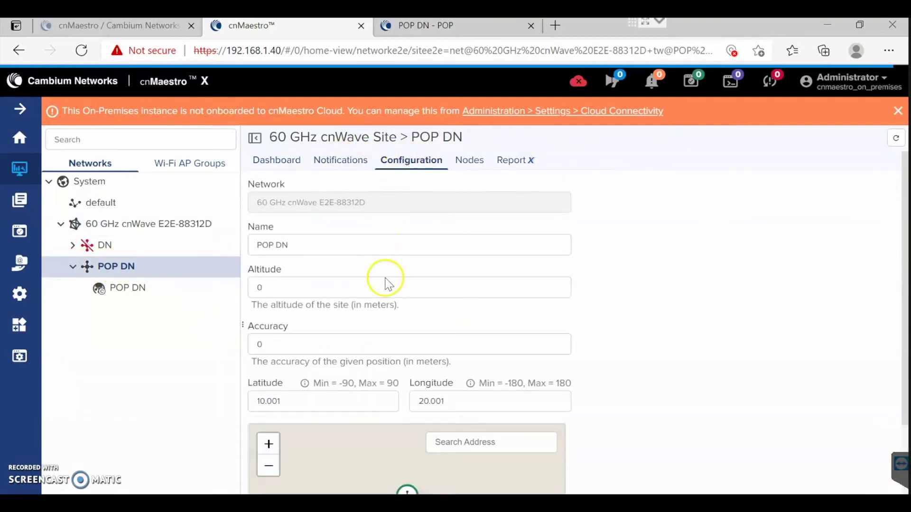
{"action": "scroll", "coordinate": [389, 323], "scroll_direction": "down", "scroll_amount": 3}
{"action": "scroll", "coordinate": [388, 327], "scroll_direction": "up", "scroll_amount": 3}
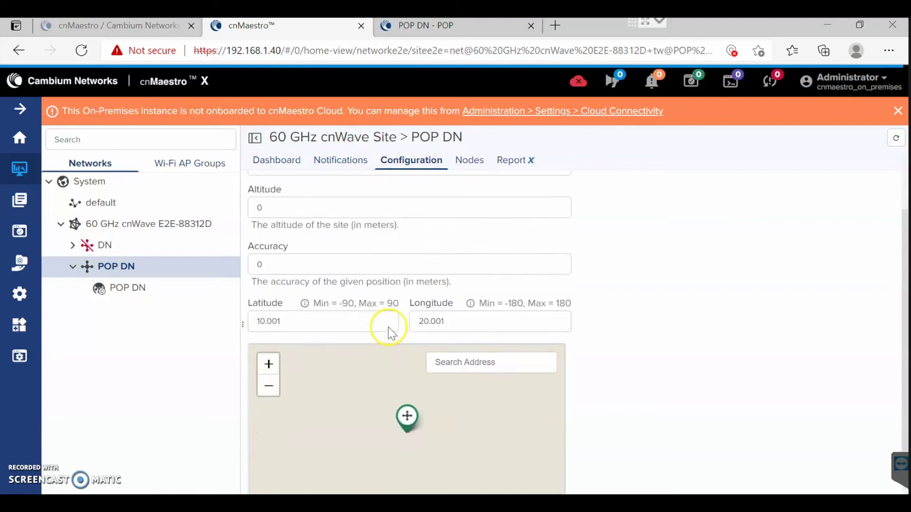
{"action": "left_click", "coordinate": [476, 169]}
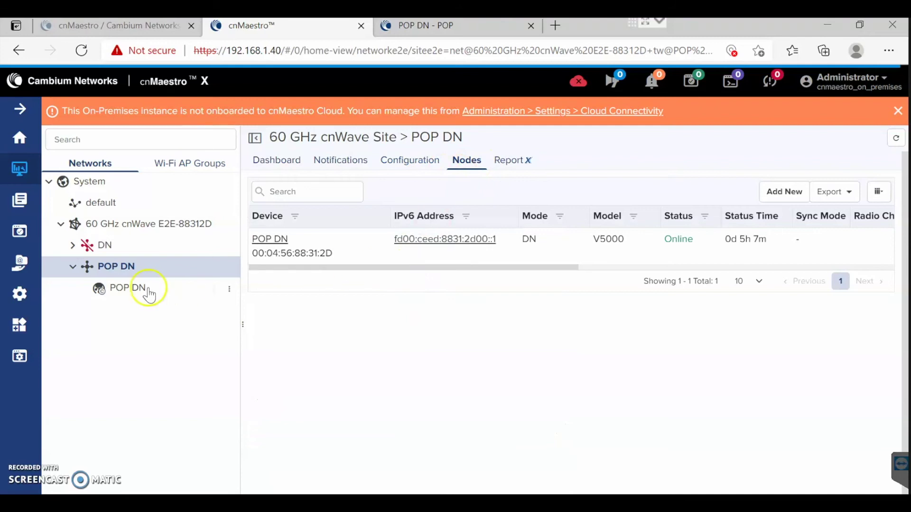
Review the POP DN node's Radio configuration: EIRP, MCS range, sector channel, polarity and GPS.
{"action": "left_click", "coordinate": [123, 294]}
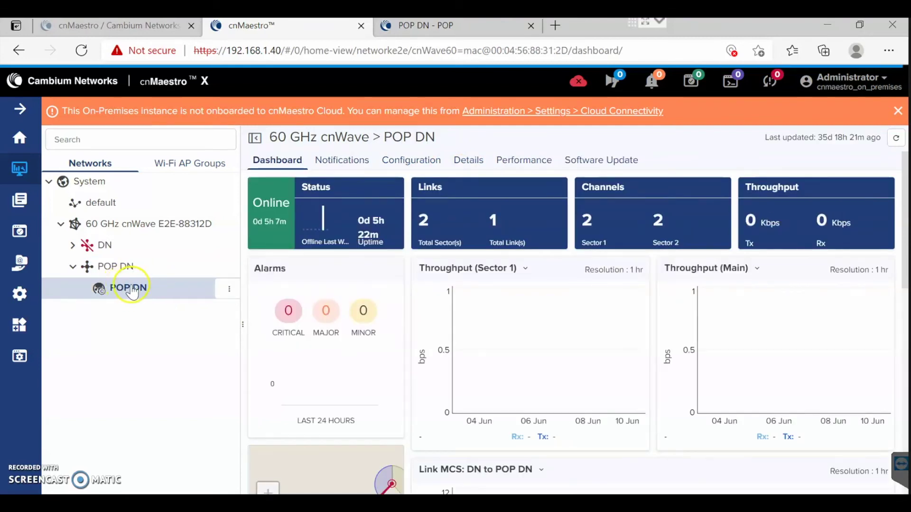
{"action": "left_click", "coordinate": [411, 161]}
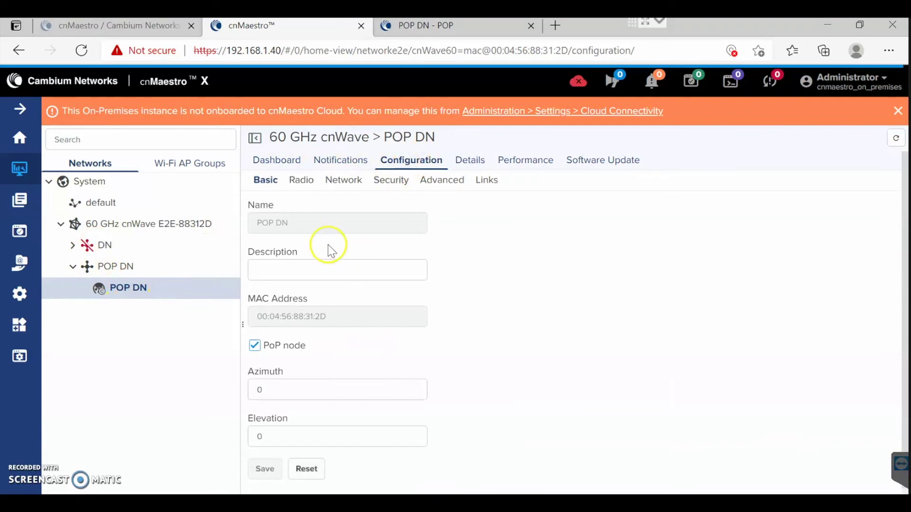
{"action": "scroll", "coordinate": [327, 271], "scroll_direction": "down", "scroll_amount": 1}
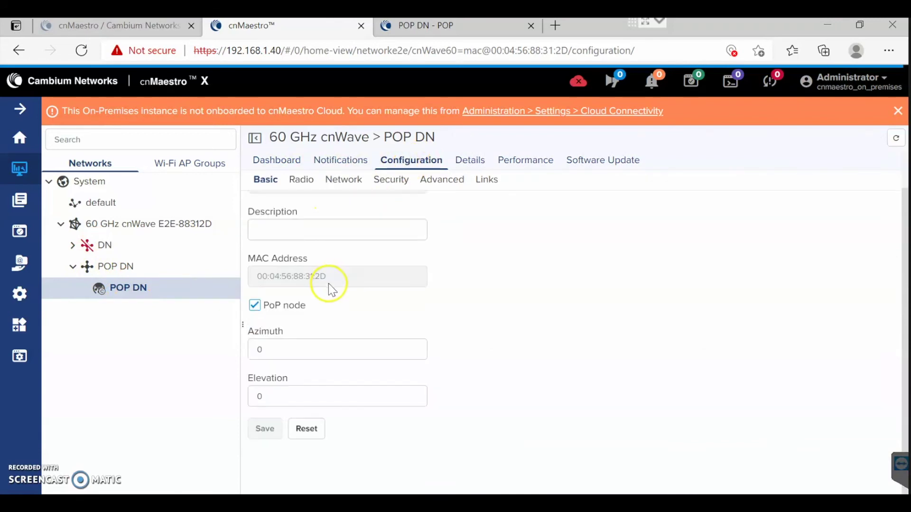
{"action": "left_click", "coordinate": [303, 184]}
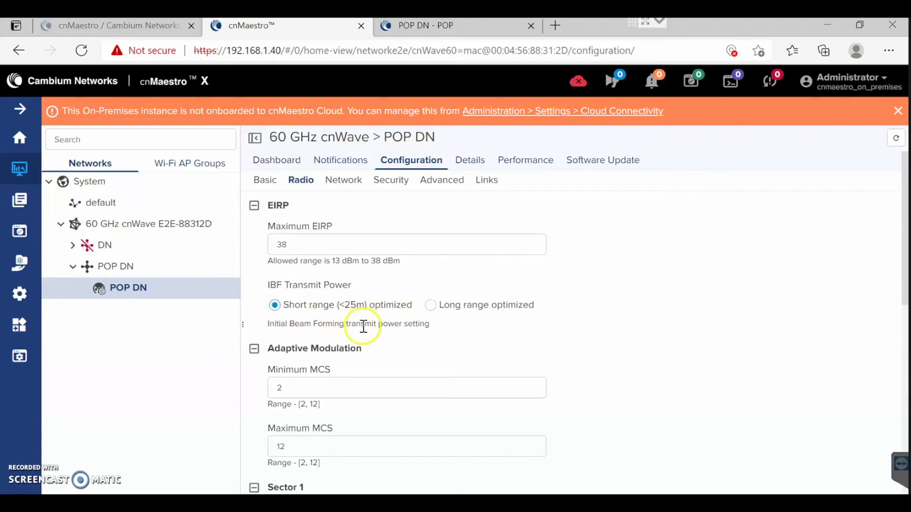
{"action": "scroll", "coordinate": [363, 326], "scroll_direction": "down", "scroll_amount": 1}
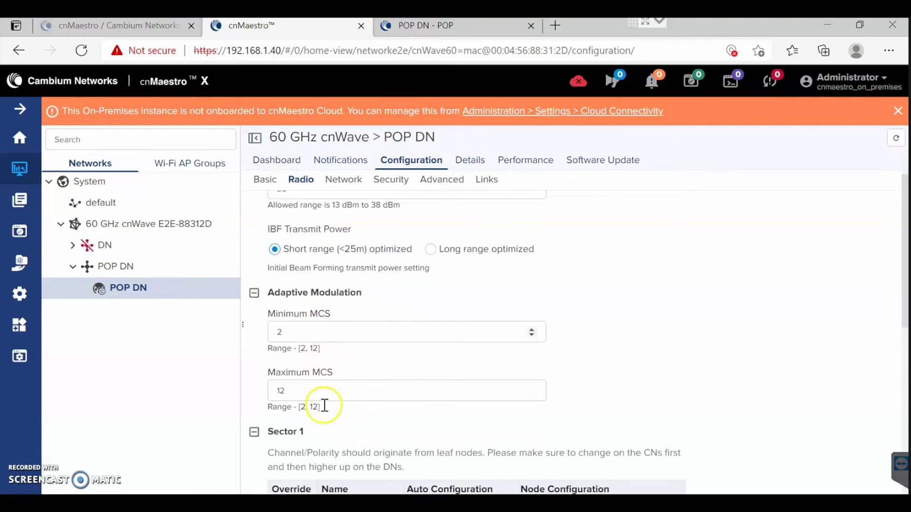
{"action": "scroll", "coordinate": [368, 348], "scroll_direction": "down", "scroll_amount": 2}
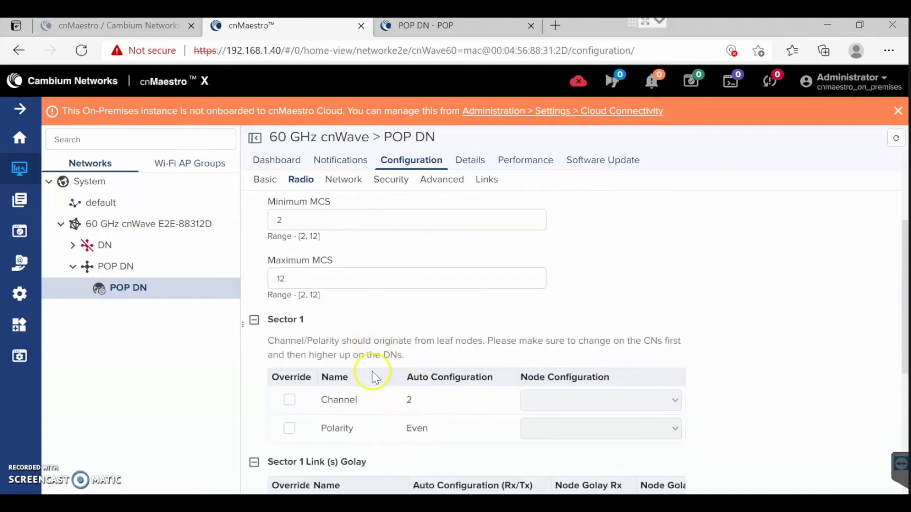
{"action": "scroll", "coordinate": [379, 387], "scroll_direction": "down", "scroll_amount": 1}
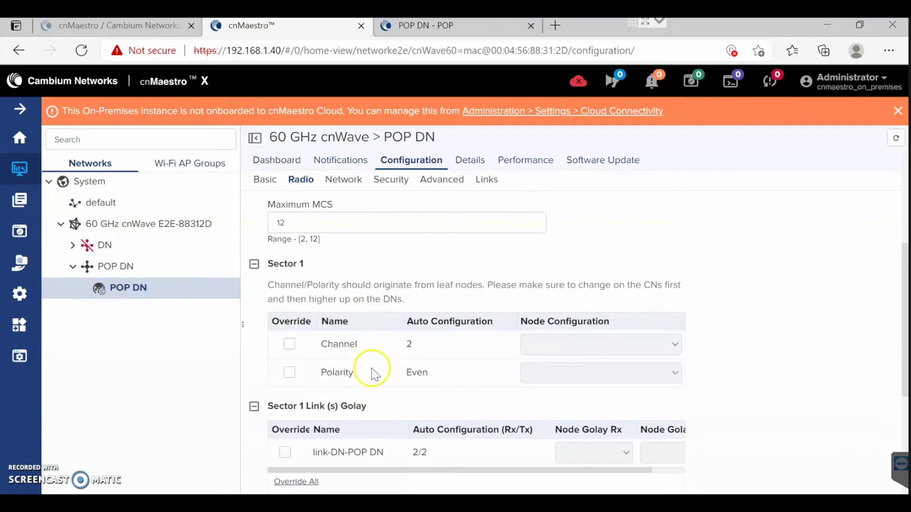
{"action": "scroll", "coordinate": [415, 363], "scroll_direction": "down", "scroll_amount": 3}
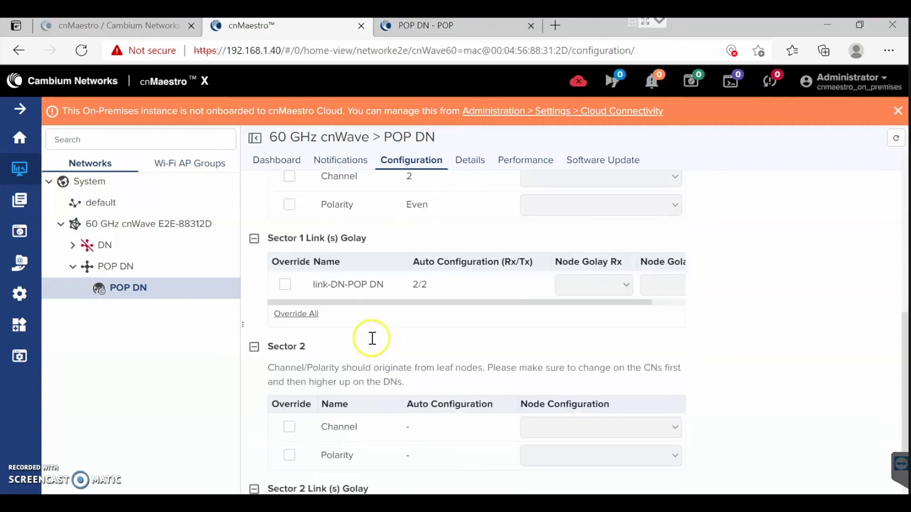
{"action": "scroll", "coordinate": [348, 334], "scroll_direction": "up", "scroll_amount": 1}
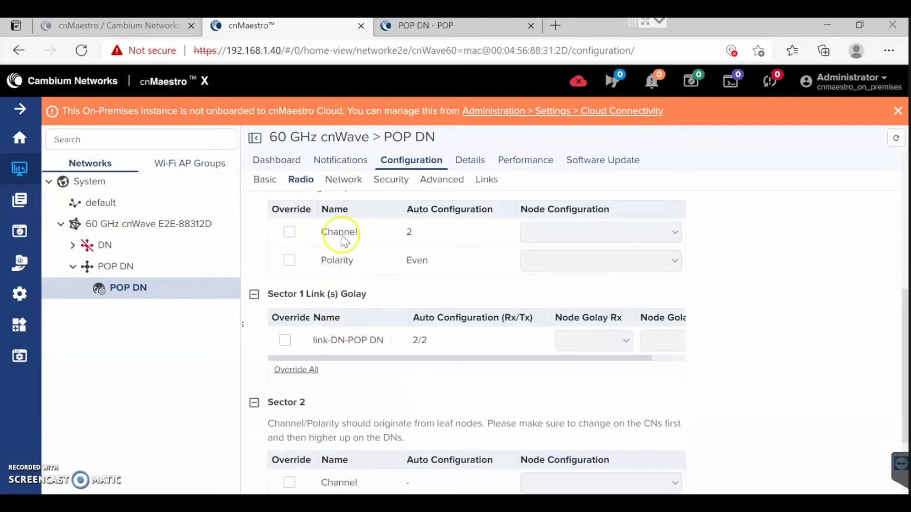
{"action": "scroll", "coordinate": [394, 304], "scroll_direction": "down", "scroll_amount": 1}
{"action": "scroll", "coordinate": [400, 335], "scroll_direction": "down", "scroll_amount": 3}
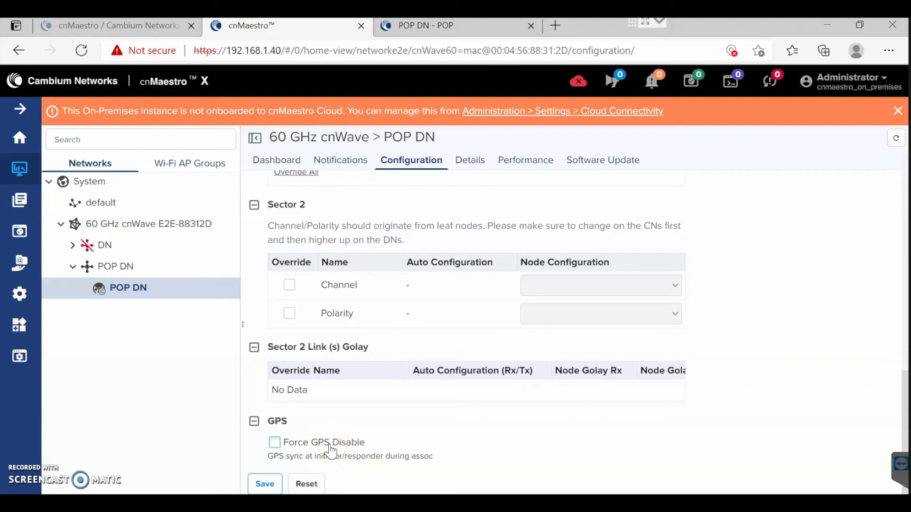
Tick Force GPS Disable for the POP DN node, save it, and select the DN site in the tree.
{"action": "left_click", "coordinate": [275, 443]}
{"action": "left_click", "coordinate": [275, 443]}
{"action": "left_click", "coordinate": [271, 485]}
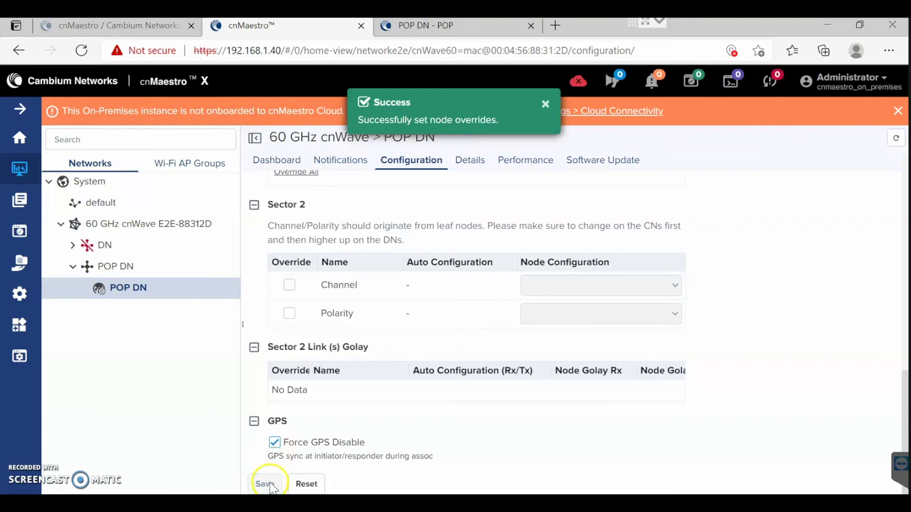
{"action": "left_click", "coordinate": [105, 247]}
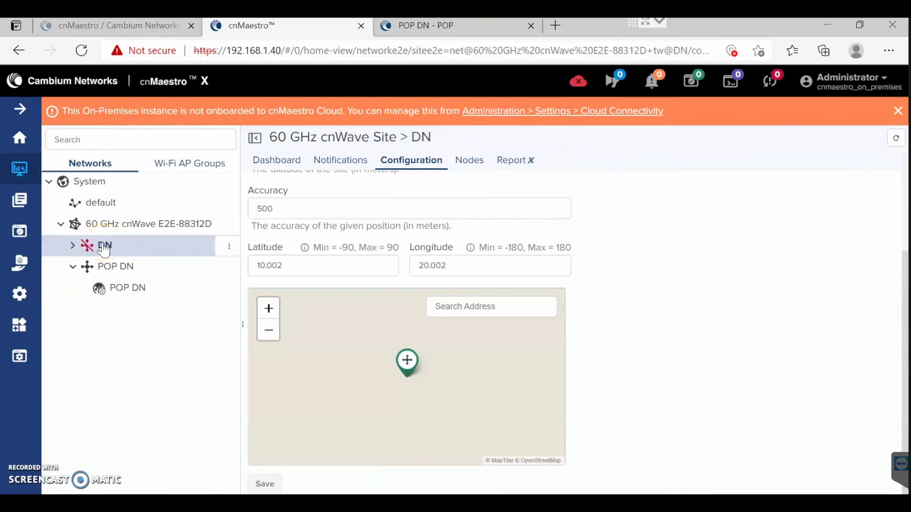
Expand the DN site and open the DN node's Configuration > Radio settings.
{"action": "scroll", "coordinate": [458, 264], "scroll_direction": "up", "scroll_amount": 3}
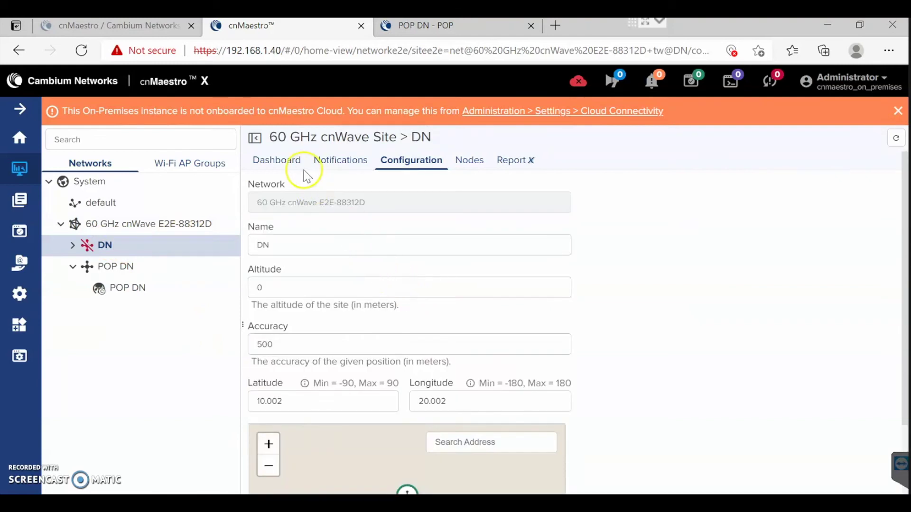
{"action": "left_click", "coordinate": [283, 161]}
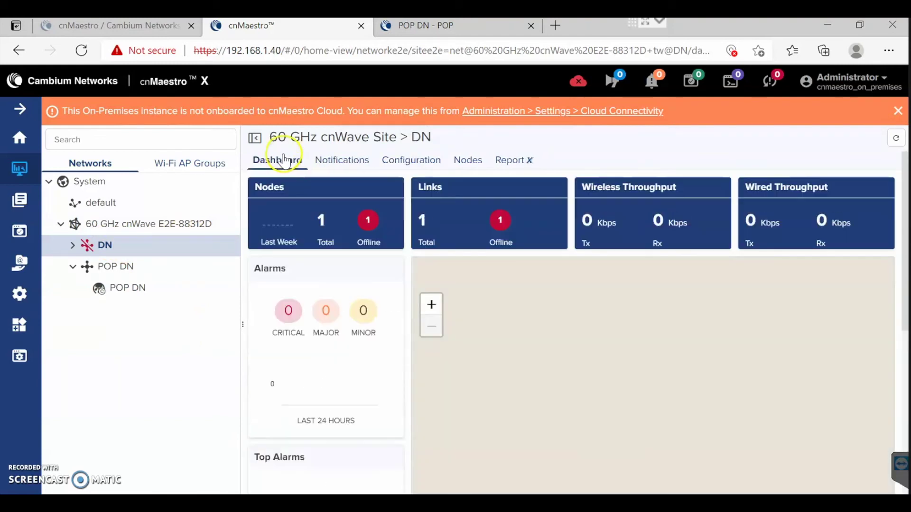
{"action": "left_click", "coordinate": [72, 245]}
{"action": "left_click", "coordinate": [119, 269]}
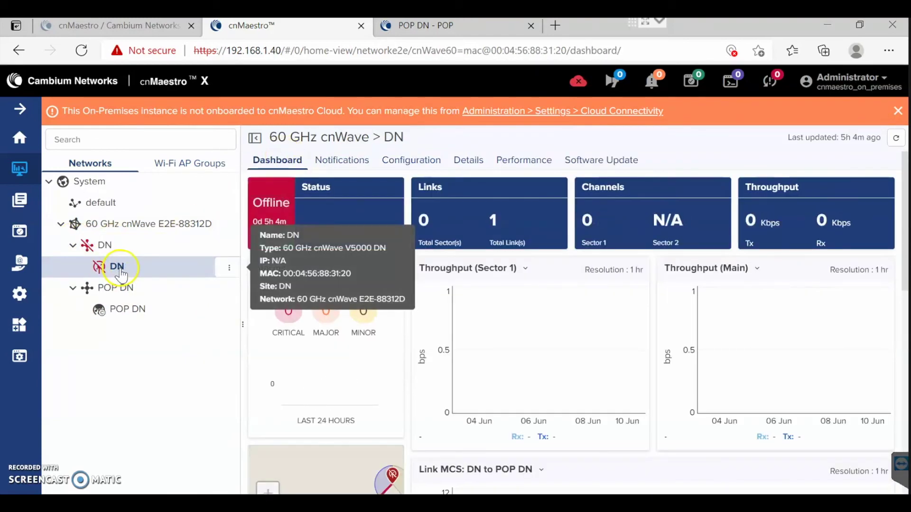
{"action": "left_click", "coordinate": [349, 161]}
{"action": "left_click", "coordinate": [416, 160]}
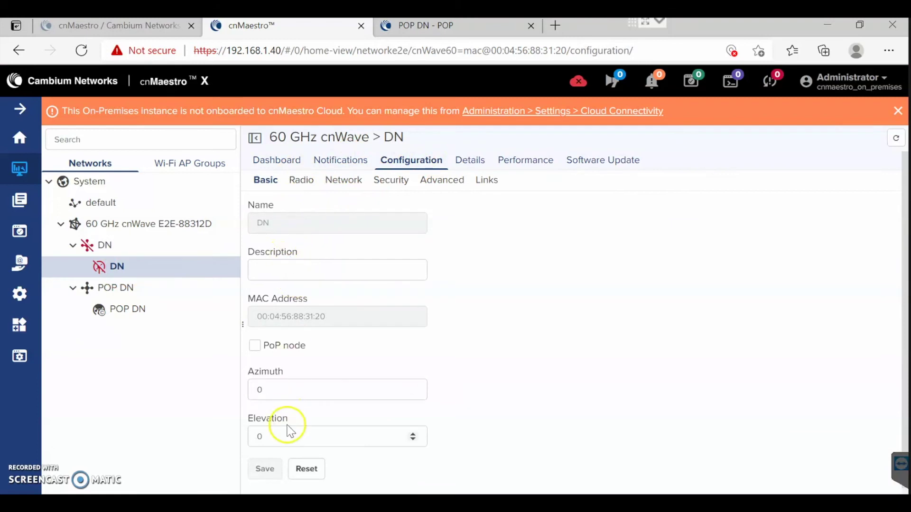
{"action": "left_click", "coordinate": [306, 186]}
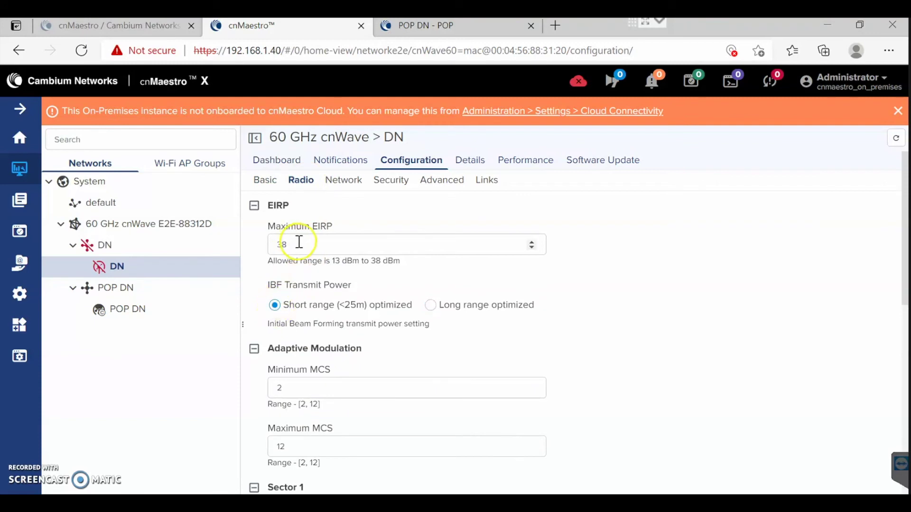
Enable Force GPS Disable on the DN node, save it, and return to its dashboard.
{"action": "scroll", "coordinate": [356, 284], "scroll_direction": "down", "scroll_amount": 1}
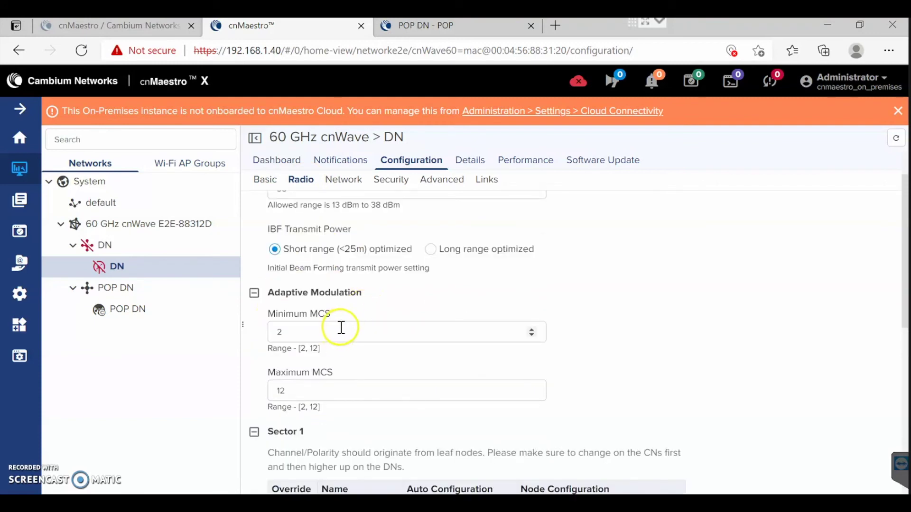
{"action": "scroll", "coordinate": [342, 383], "scroll_direction": "down", "scroll_amount": 1}
{"action": "scroll", "coordinate": [339, 327], "scroll_direction": "down", "scroll_amount": 4}
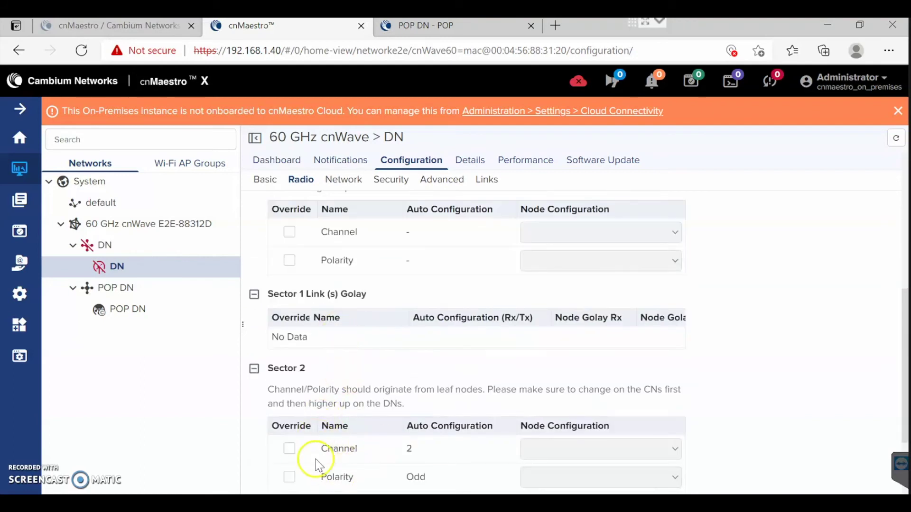
{"action": "scroll", "coordinate": [317, 465], "scroll_direction": "down", "scroll_amount": 1}
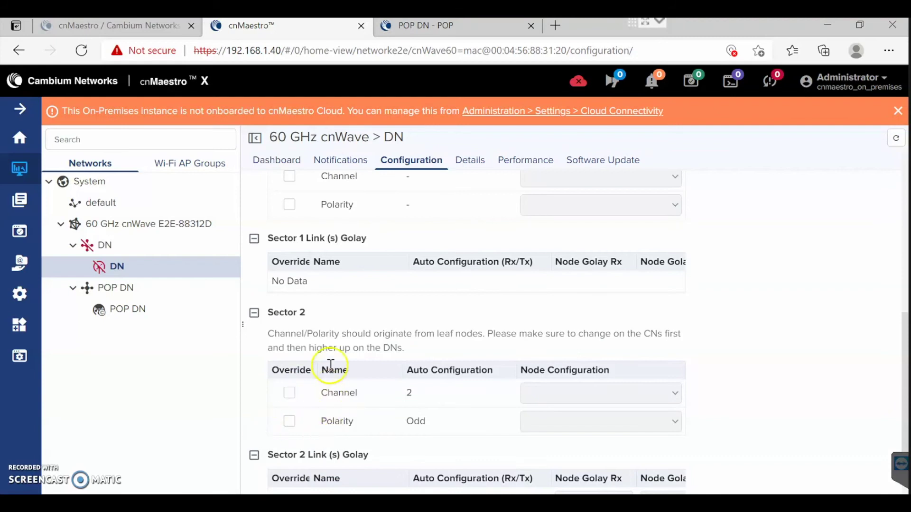
{"action": "scroll", "coordinate": [313, 398], "scroll_direction": "down", "scroll_amount": 3}
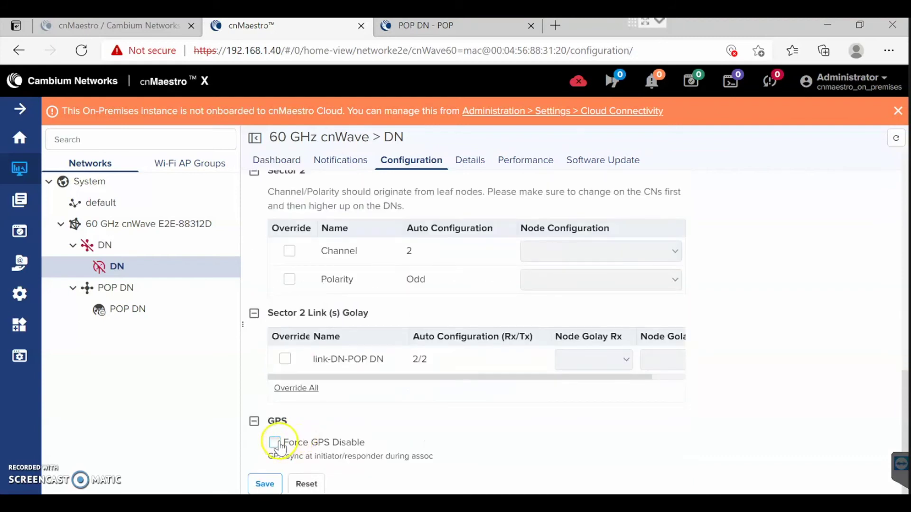
{"action": "left_click", "coordinate": [275, 443]}
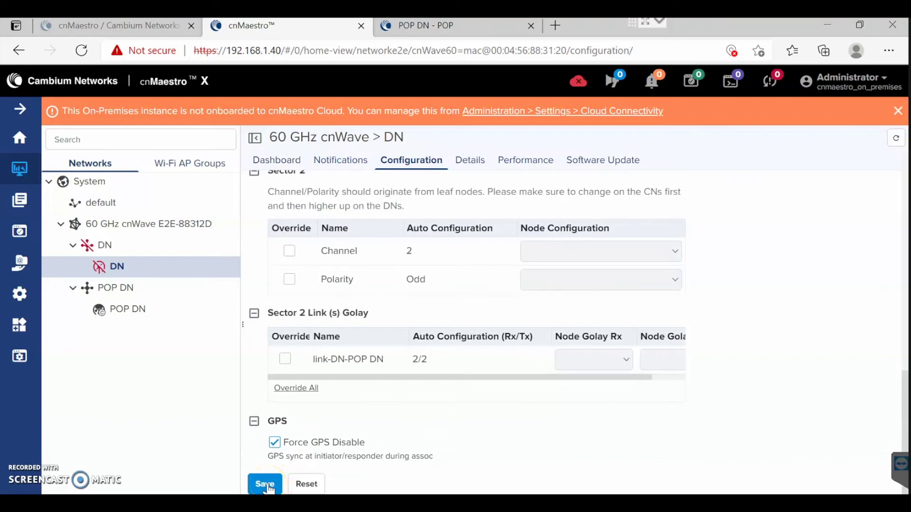
{"action": "left_click", "coordinate": [265, 485]}
{"action": "scroll", "coordinate": [435, 260], "scroll_direction": "up", "scroll_amount": 10}
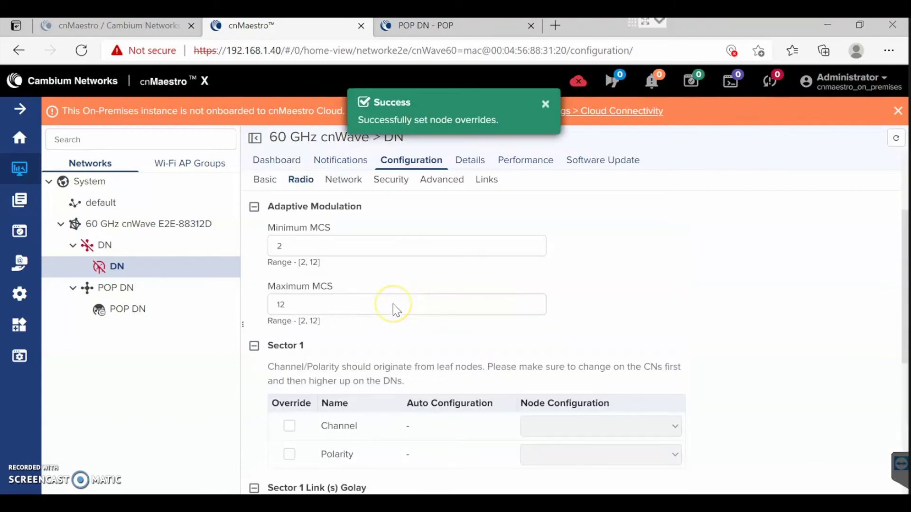
{"action": "left_click", "coordinate": [280, 161]}
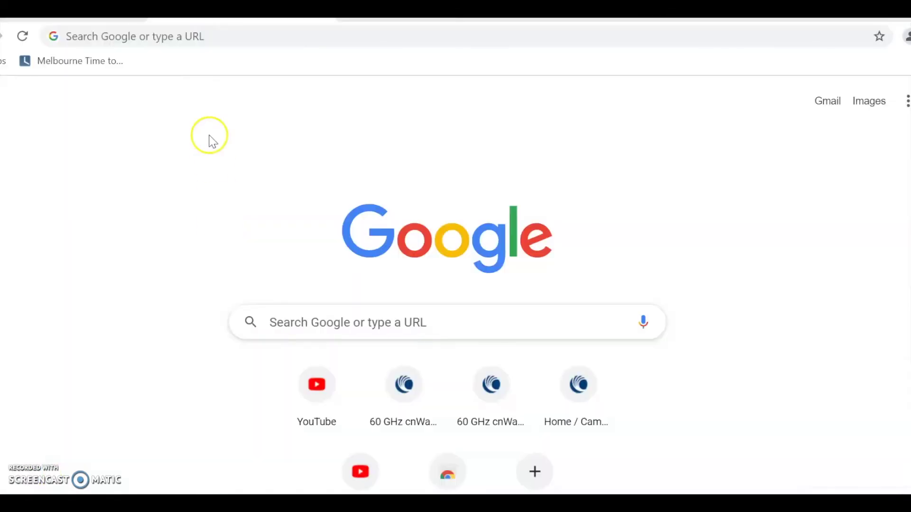
In a new tab, enter the device address 169.254.1.1 in the address bar.
{"action": "left_click", "coordinate": [186, 37]}
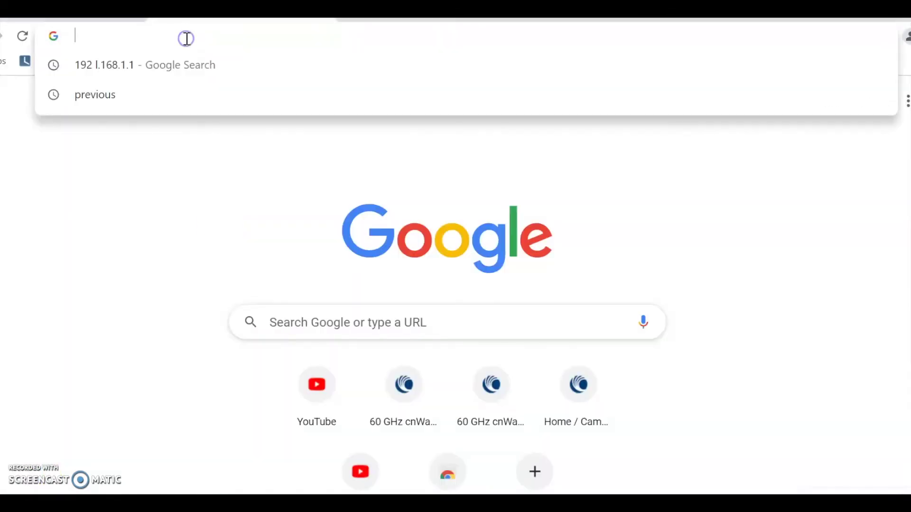
{"action": "type", "text": "192"}
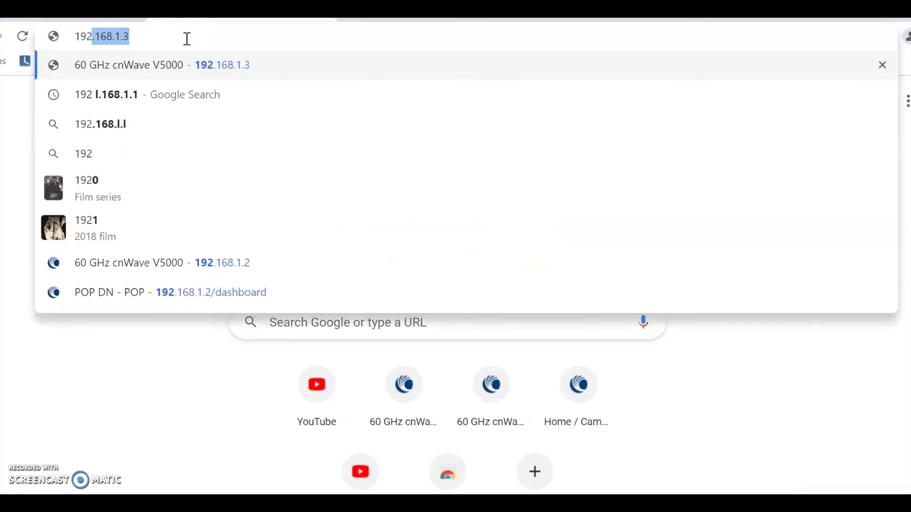
{"action": "key", "text": "BackSpace"}
{"action": "key", "text": "BackSpace"}
{"action": "key", "text": "BackSpace"}
{"action": "key", "text": "BackSpace"}
{"action": "type", "text": "169"}
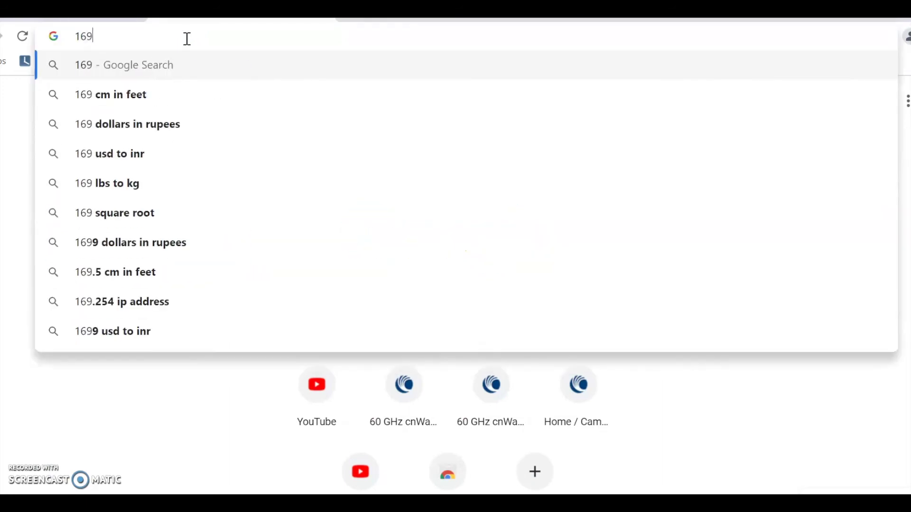
{"action": "type", "text": ".254.1.1"}
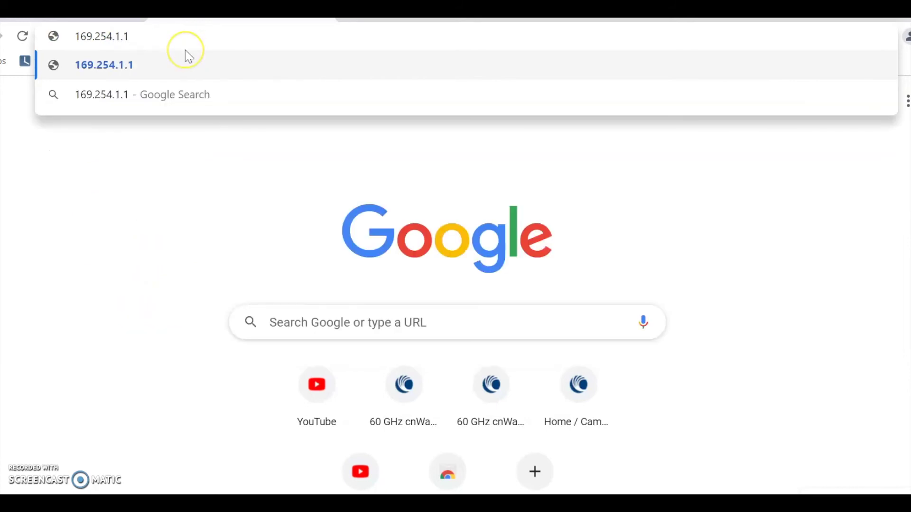
{"action": "key", "text": "Return"}
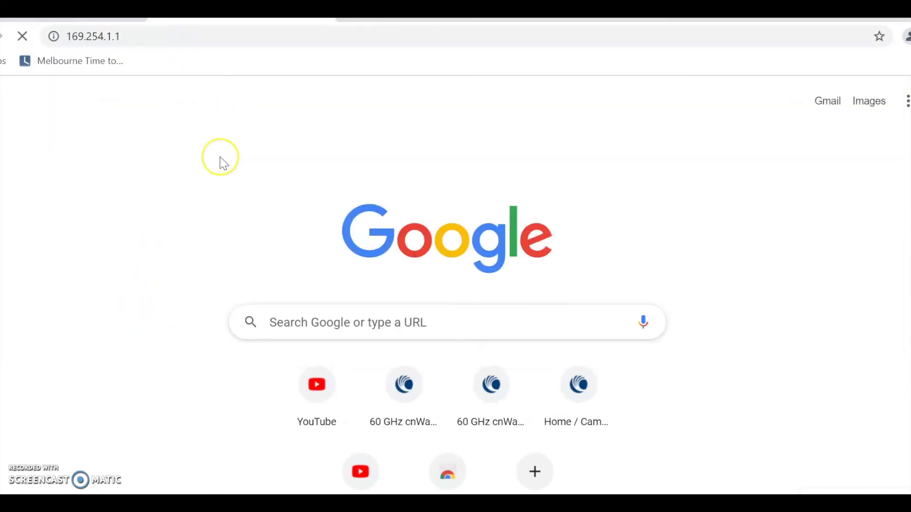
{"action": "left_click", "coordinate": [76, 33]}
{"action": "left_click", "coordinate": [70, 36]}
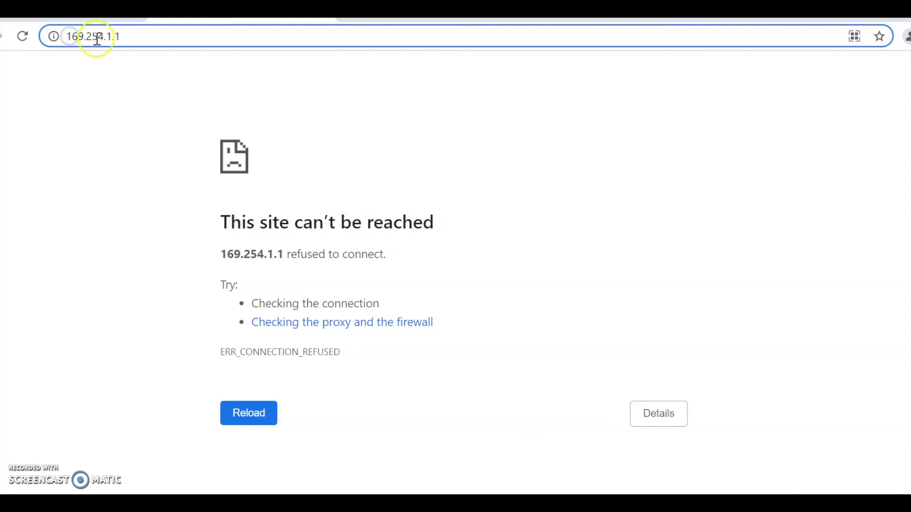
{"action": "type", "text": "https"}
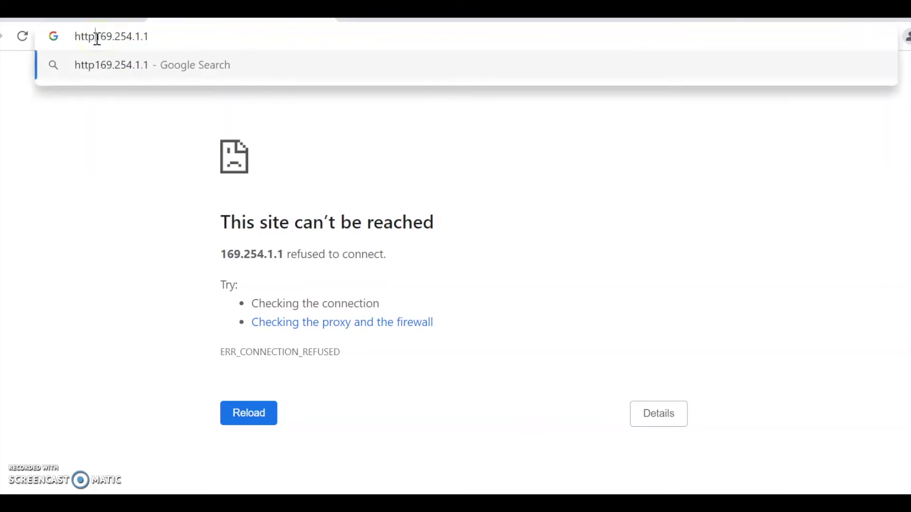
{"action": "type", "text": "://"}
{"action": "key", "text": "Return"}
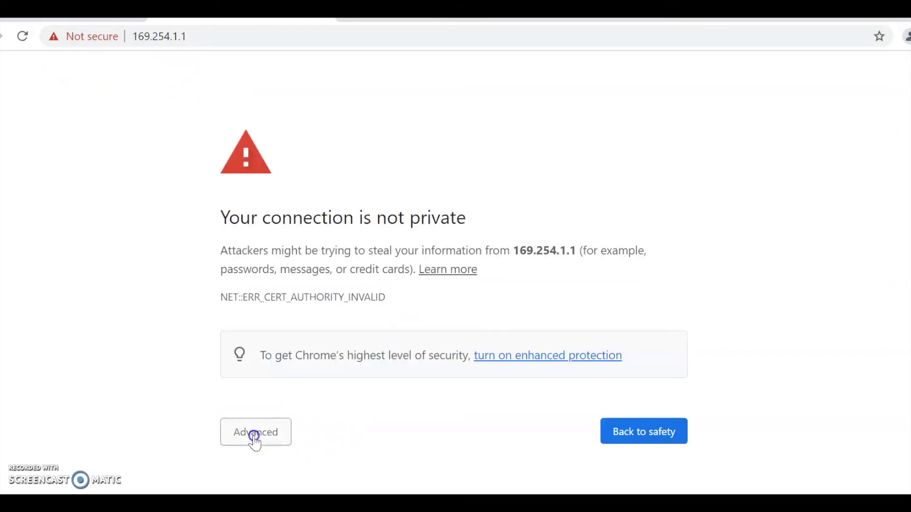
{"action": "left_click", "coordinate": [254, 435]}
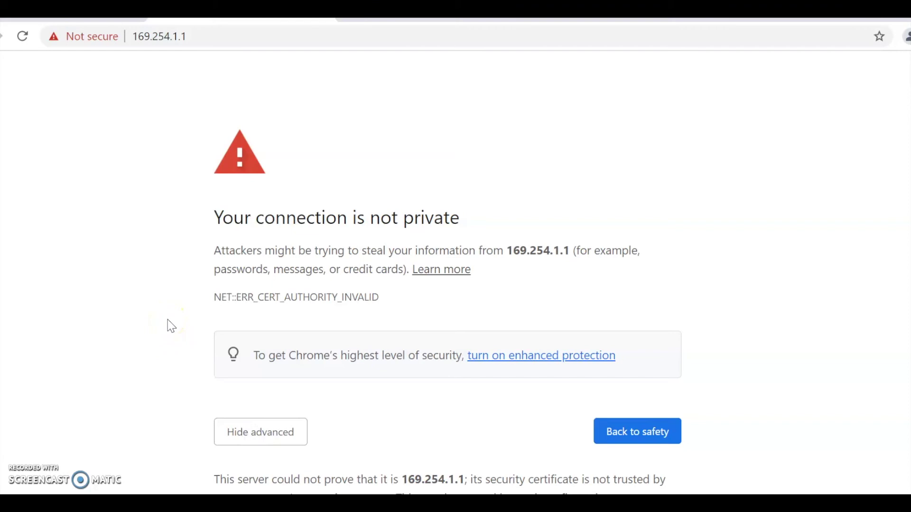
{"action": "scroll", "coordinate": [195, 370], "scroll_direction": "down", "scroll_amount": 2}
{"action": "left_click", "coordinate": [279, 480]}
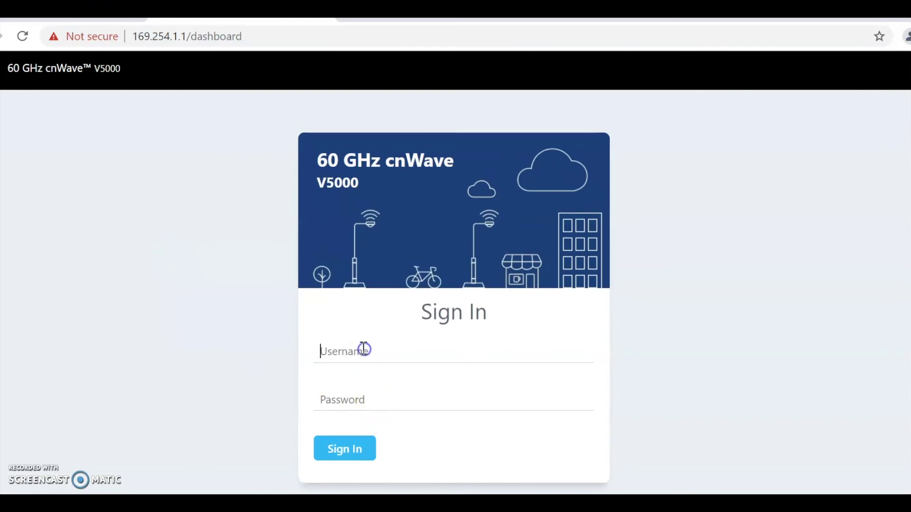
Sign in to the cnWave web UI and open Configuration > Nodes.
{"action": "type", "text": "admin"}
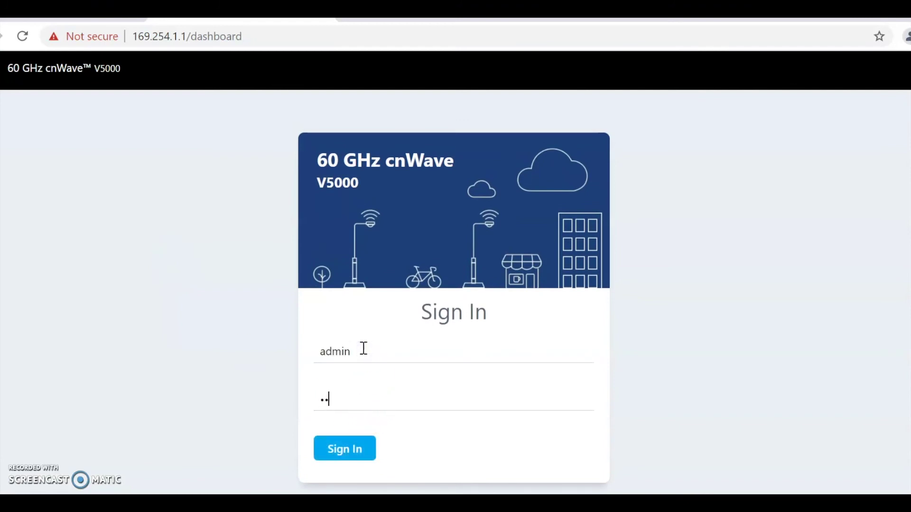
{"action": "left_click", "coordinate": [339, 450]}
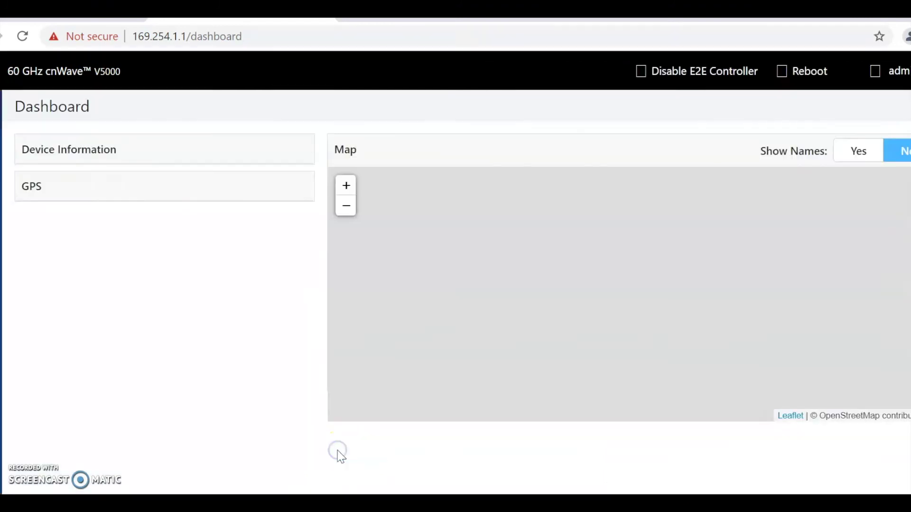
{"action": "left_click", "coordinate": [54, 149]}
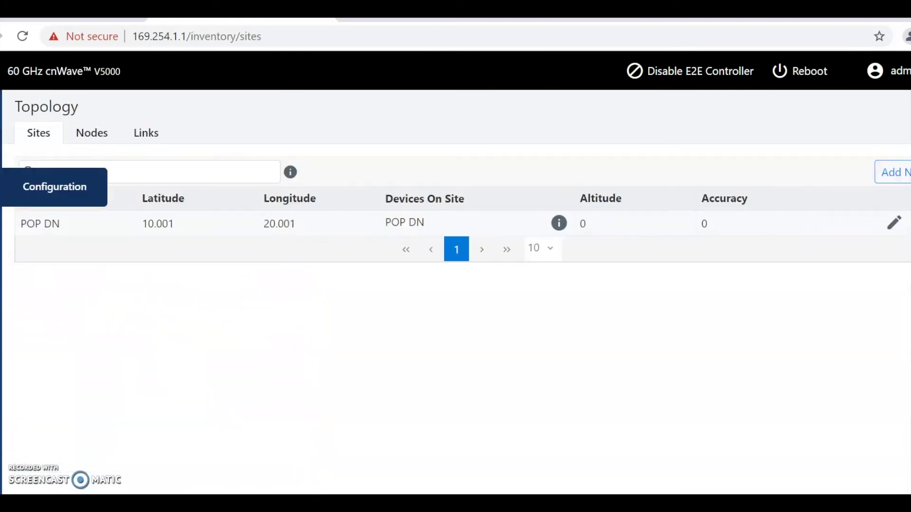
{"action": "left_click", "coordinate": [55, 185]}
{"action": "left_click", "coordinate": [109, 141]}
Change the node's IPv4 address to 192.168.1.3 with mask 255.255.255.0 and submit.
{"action": "left_click_drag", "start_coordinate": [277, 240], "coordinate": [193, 234]}
{"action": "type", "text": "192.168.1.3"}
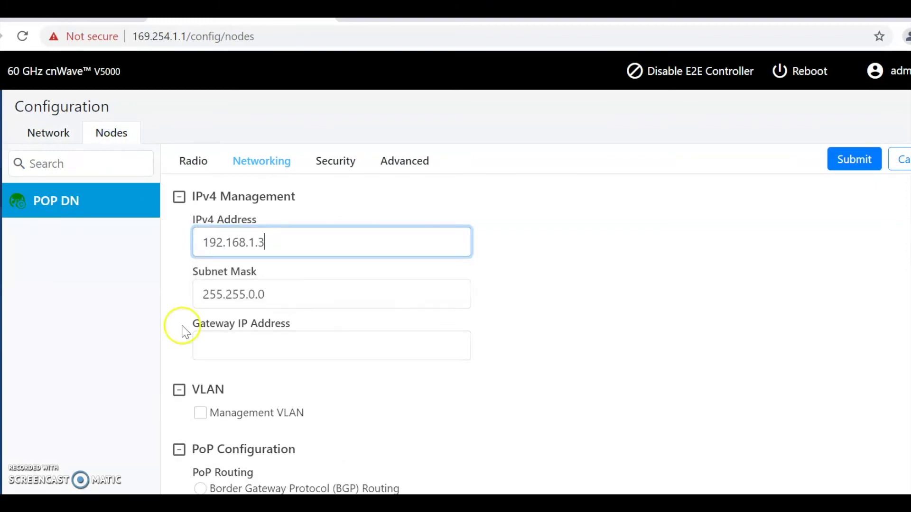
{"action": "left_click", "coordinate": [261, 292]}
{"action": "key", "text": "BackSpace"}
{"action": "type", "text": "255."}
{"action": "triple_click", "coordinate": [558, 313]}
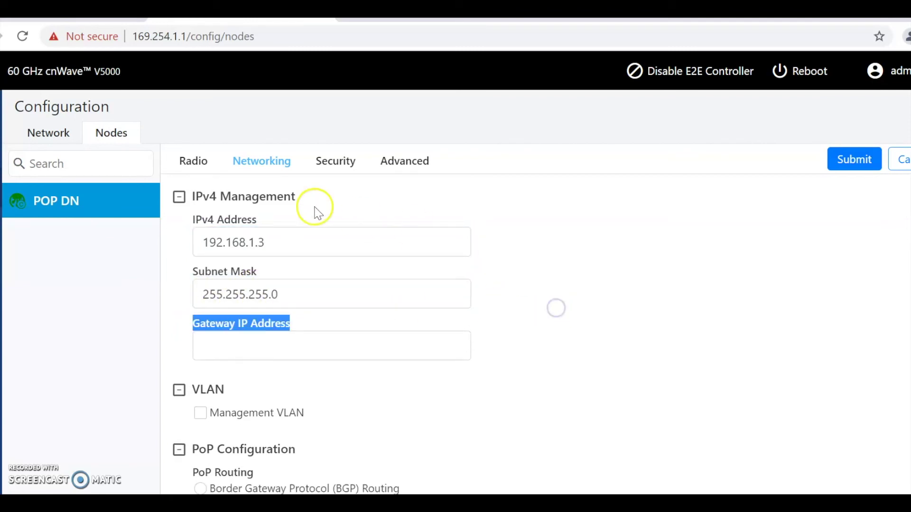
{"action": "left_click", "coordinate": [200, 164]}
{"action": "left_click", "coordinate": [850, 163]}
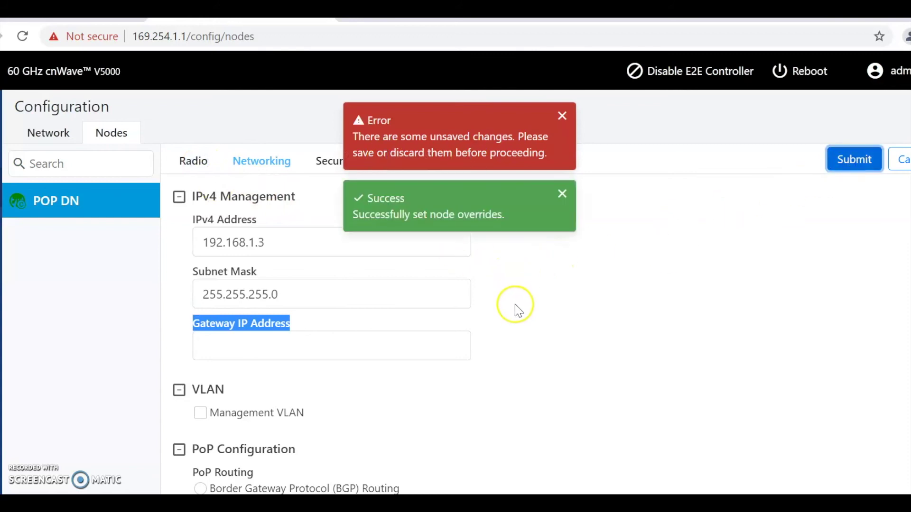
Open the node's Radio settings and submit them again.
{"action": "left_click", "coordinate": [195, 169]}
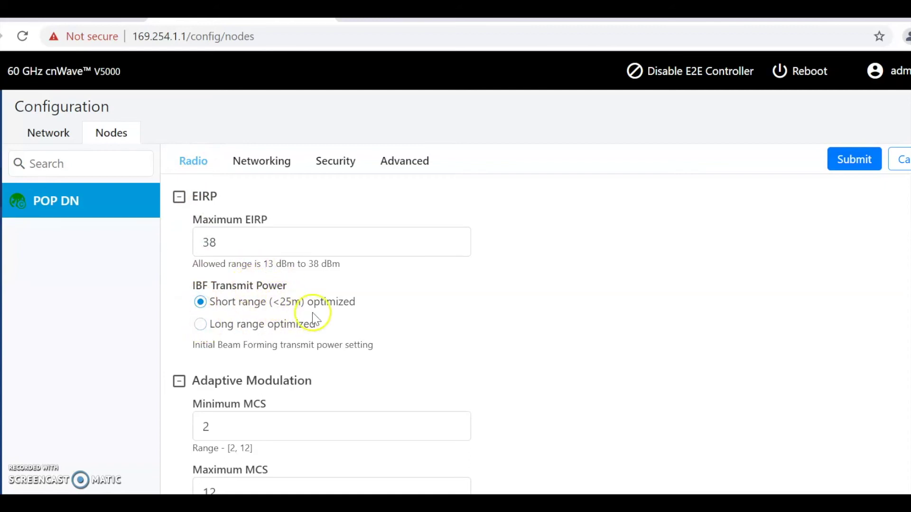
{"action": "scroll", "coordinate": [315, 315], "scroll_direction": "down", "scroll_amount": 5}
{"action": "scroll", "coordinate": [313, 318], "scroll_direction": "down", "scroll_amount": 5}
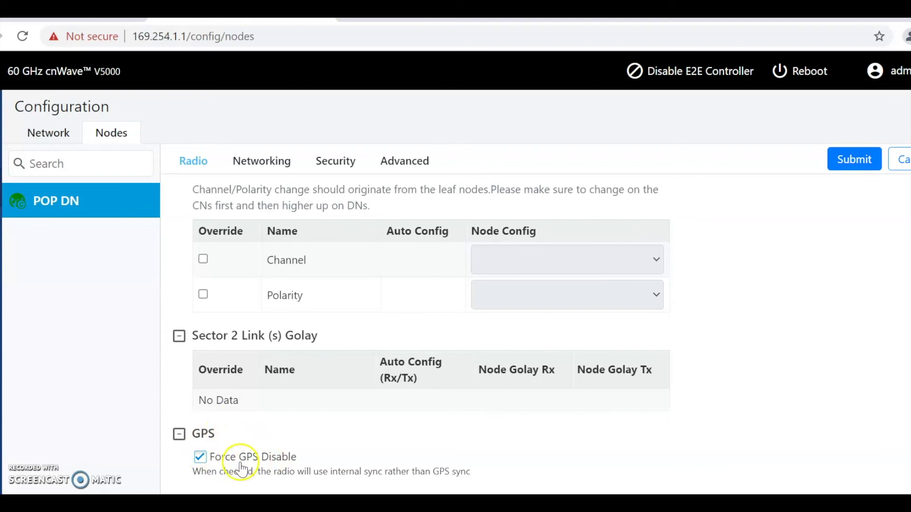
{"action": "left_click", "coordinate": [860, 162]}
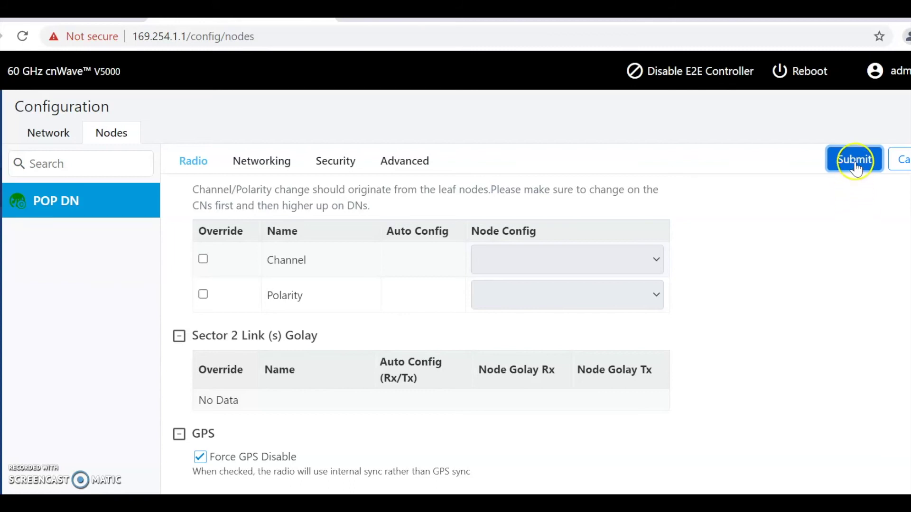
{"action": "scroll", "coordinate": [804, 251], "scroll_direction": "up", "scroll_amount": 3}
{"action": "scroll", "coordinate": [805, 252], "scroll_direction": "up", "scroll_amount": 5}
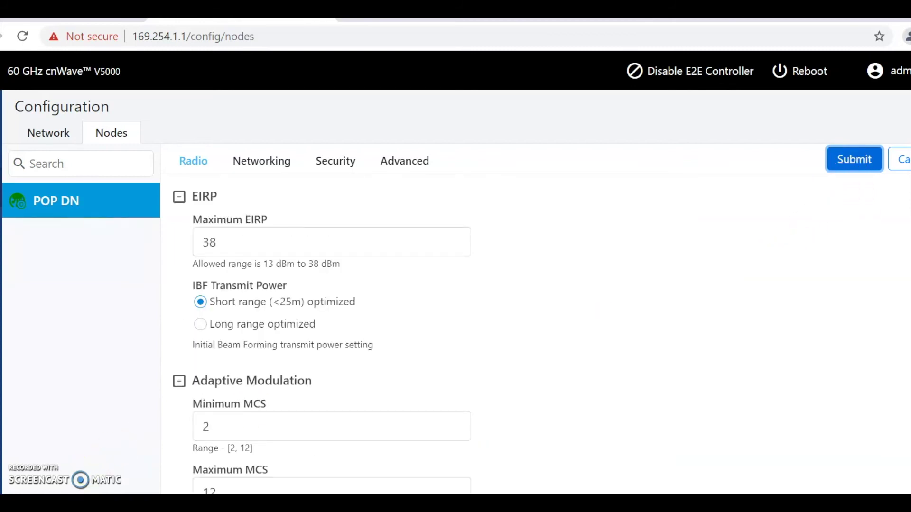
{"action": "left_click", "coordinate": [851, 166]}
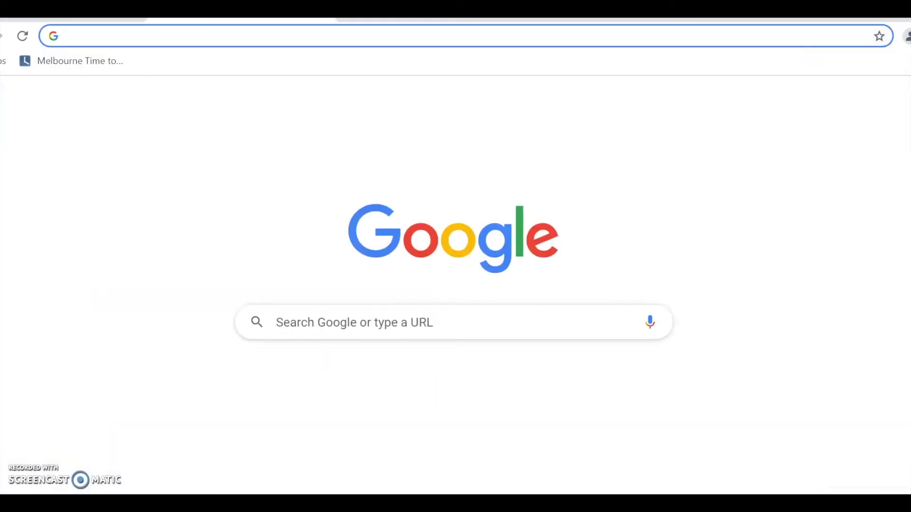
Load the node's UI at 192.168.1.3 and open Configuration > Nodes > Radio.
{"action": "type", "text": "192.168.1."}
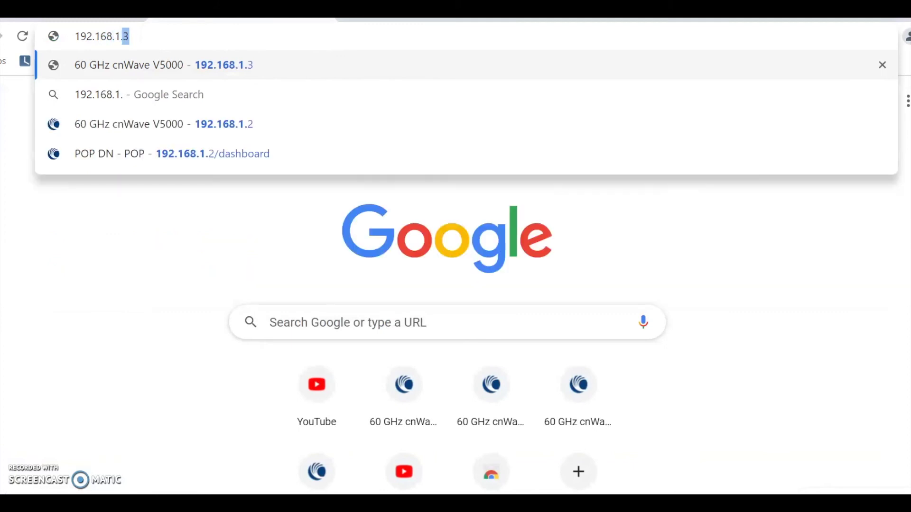
{"action": "key", "text": "Return"}
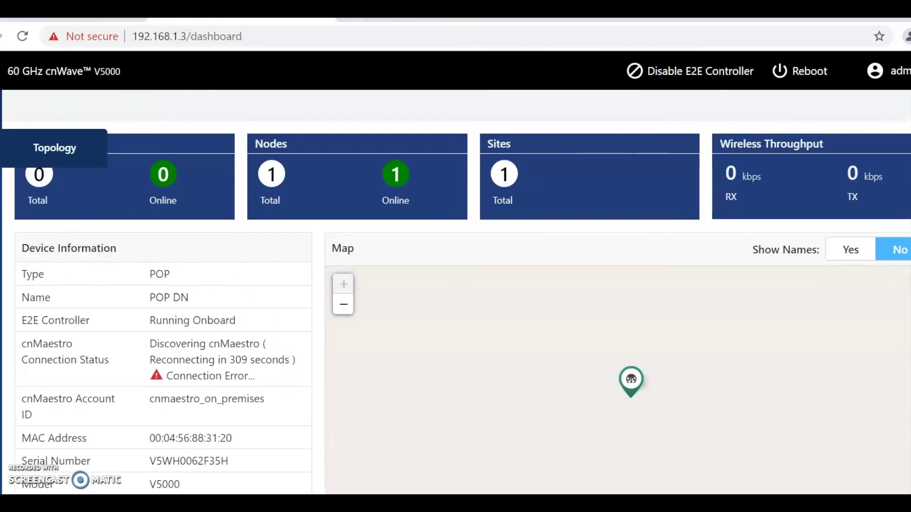
{"action": "left_click", "coordinate": [54, 187]}
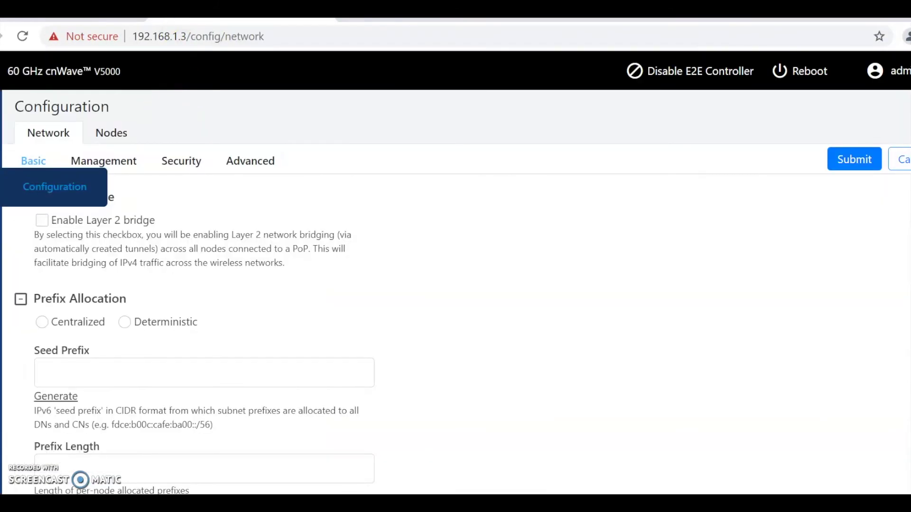
{"action": "left_click", "coordinate": [112, 132]}
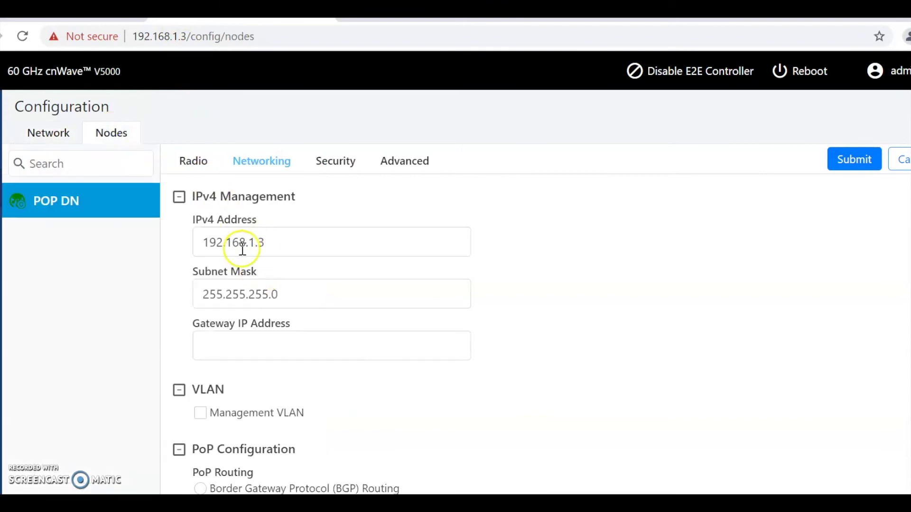
{"action": "scroll", "coordinate": [241, 245], "scroll_direction": "down", "scroll_amount": 20}
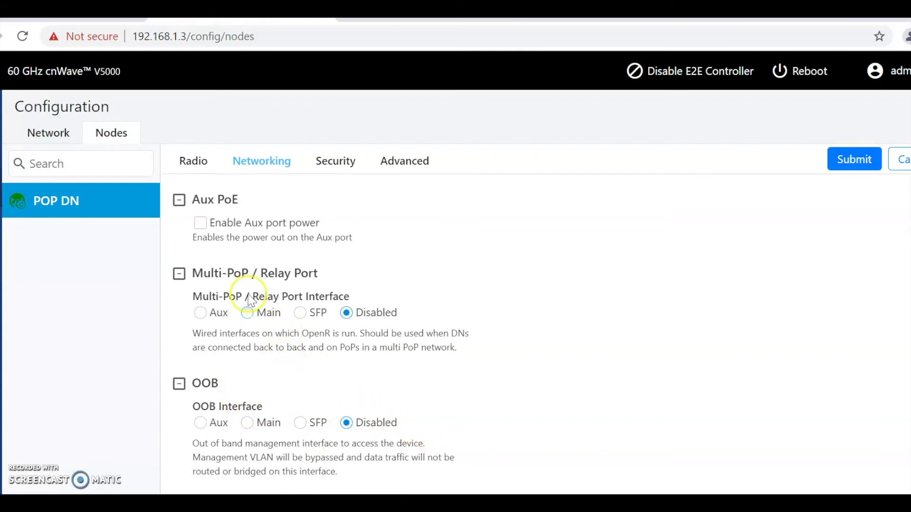
{"action": "left_click", "coordinate": [192, 158]}
{"action": "scroll", "coordinate": [294, 322], "scroll_direction": "down", "scroll_amount": 10}
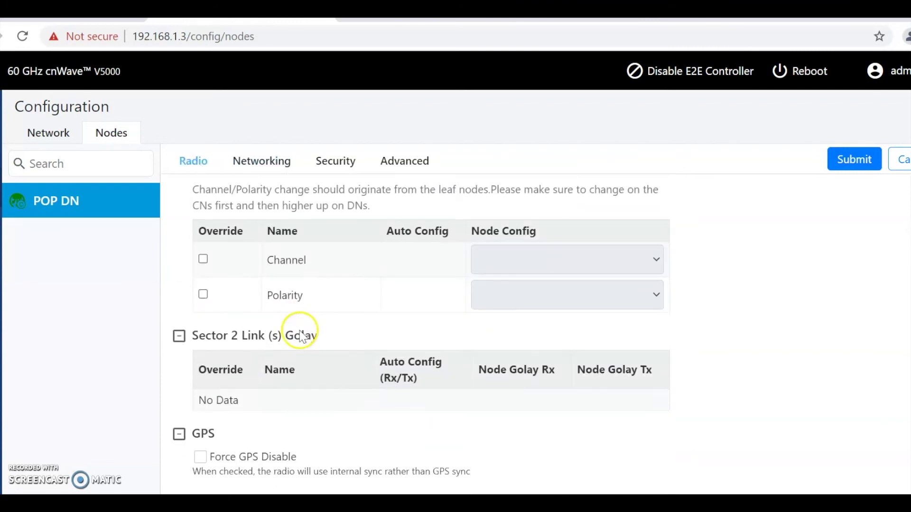
Enable Force GPS Disable and Short range IBF transmit power, saving each, then return to Dashboard.
{"action": "left_click", "coordinate": [200, 459]}
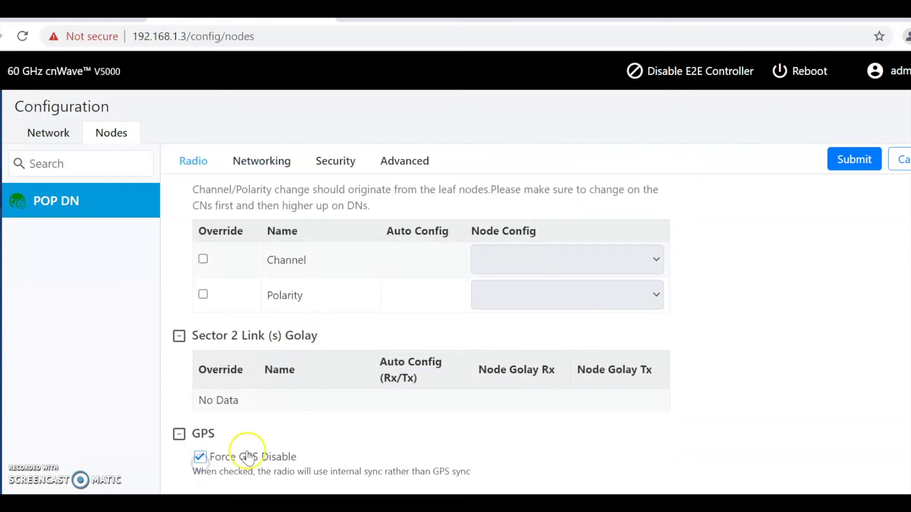
{"action": "left_click", "coordinate": [859, 169]}
{"action": "scroll", "coordinate": [352, 358], "scroll_direction": "up", "scroll_amount": 10}
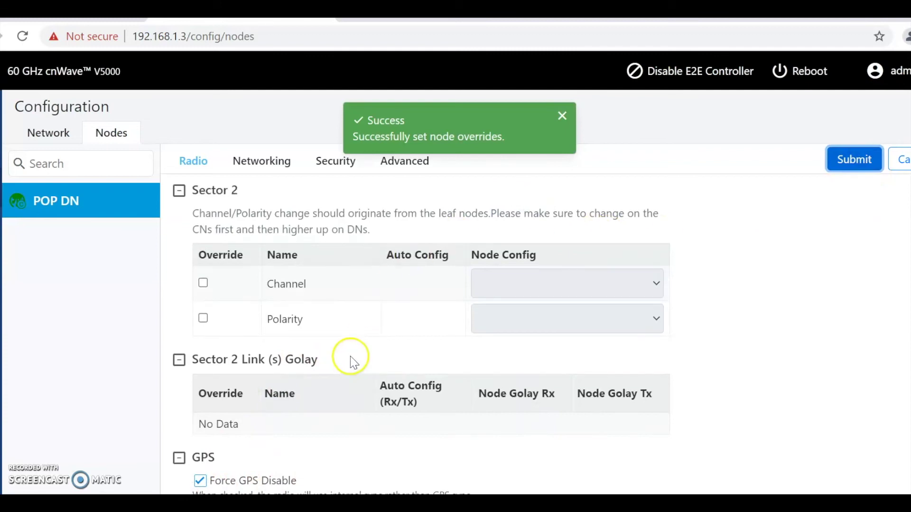
{"action": "left_click", "coordinate": [222, 306]}
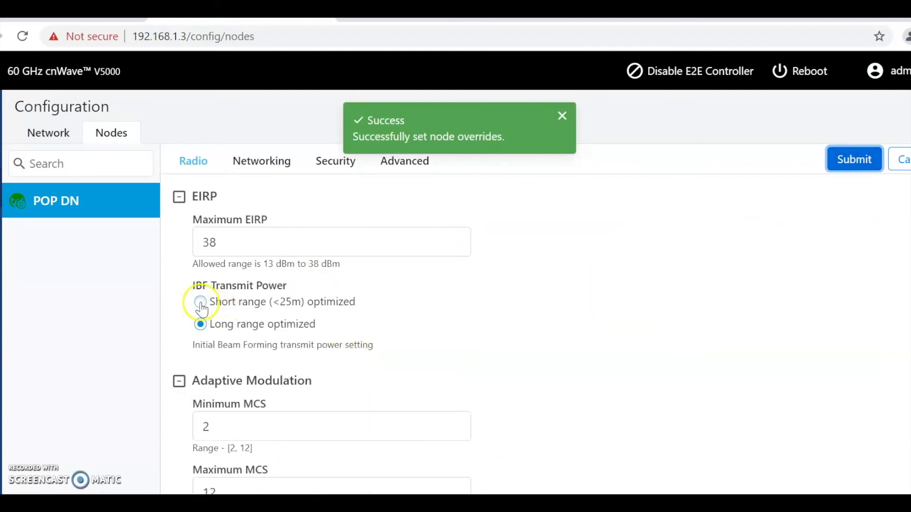
{"action": "left_click", "coordinate": [836, 166]}
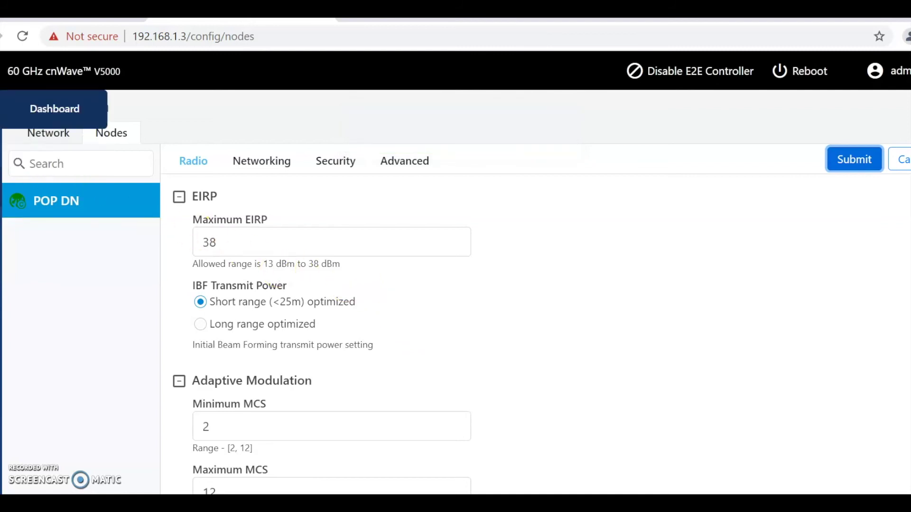
{"action": "left_click", "coordinate": [55, 109]}
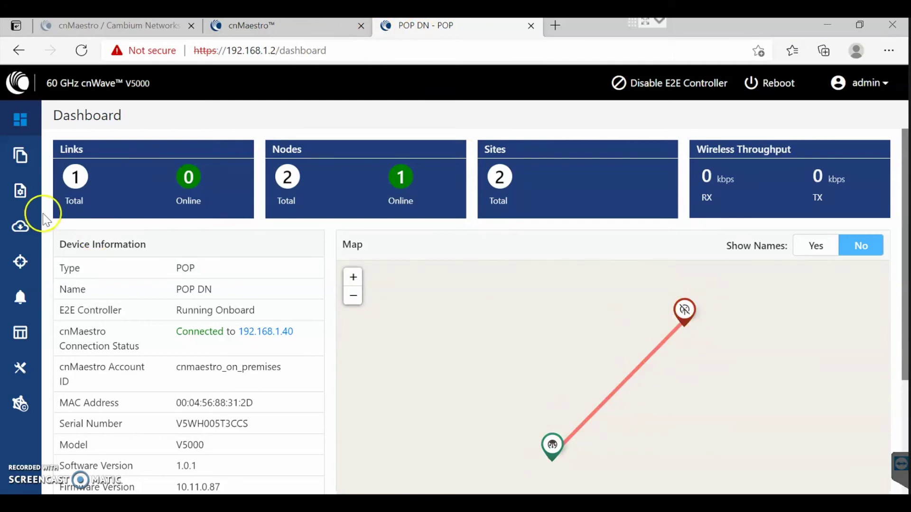
In cnMaestro, browse the 60 GHz cnWave E2E-88312D network and open its Links list.
{"action": "left_click", "coordinate": [284, 27]}
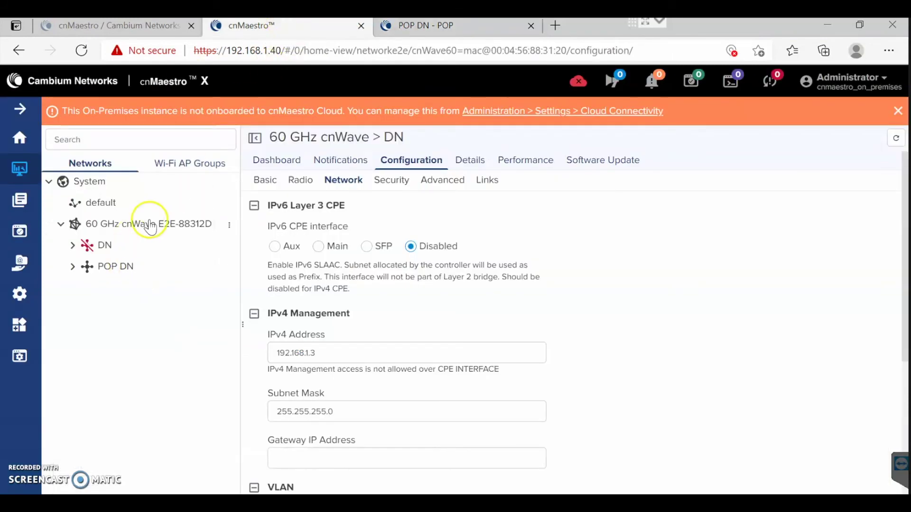
{"action": "left_click", "coordinate": [149, 223]}
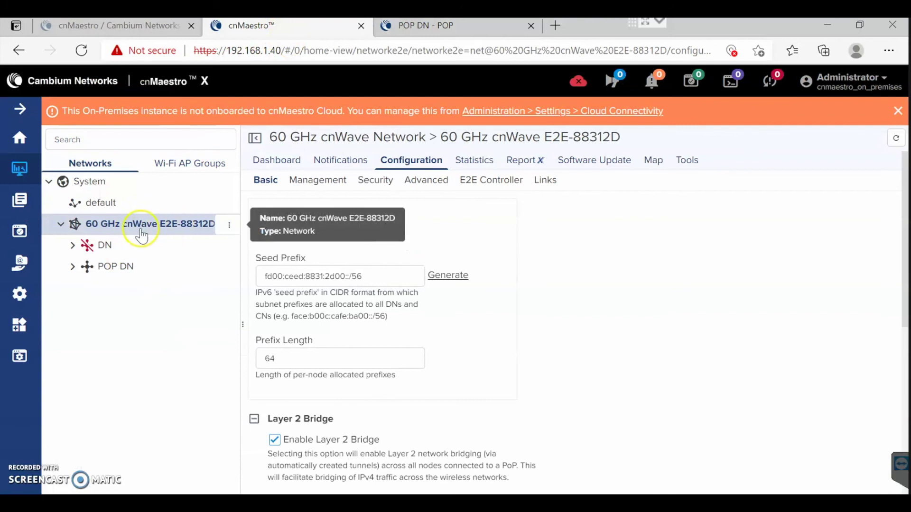
{"action": "left_click", "coordinate": [351, 160]}
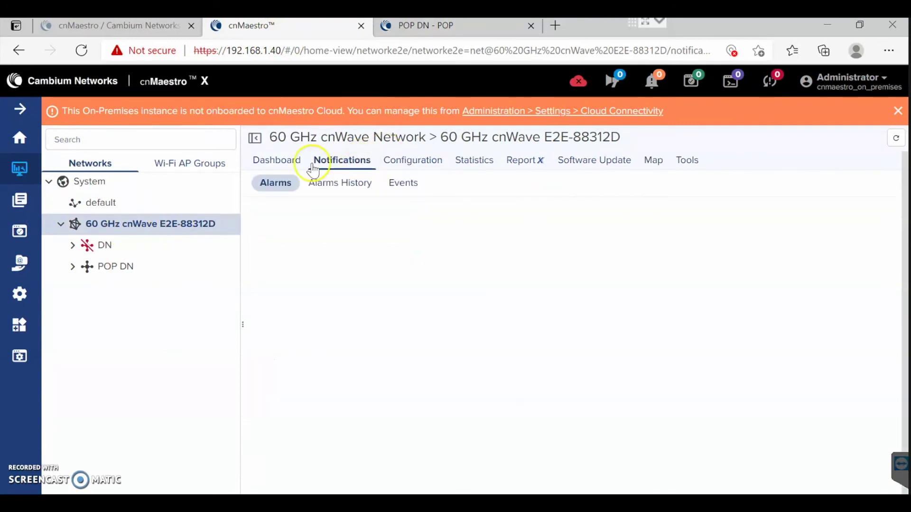
{"action": "left_click", "coordinate": [280, 161]}
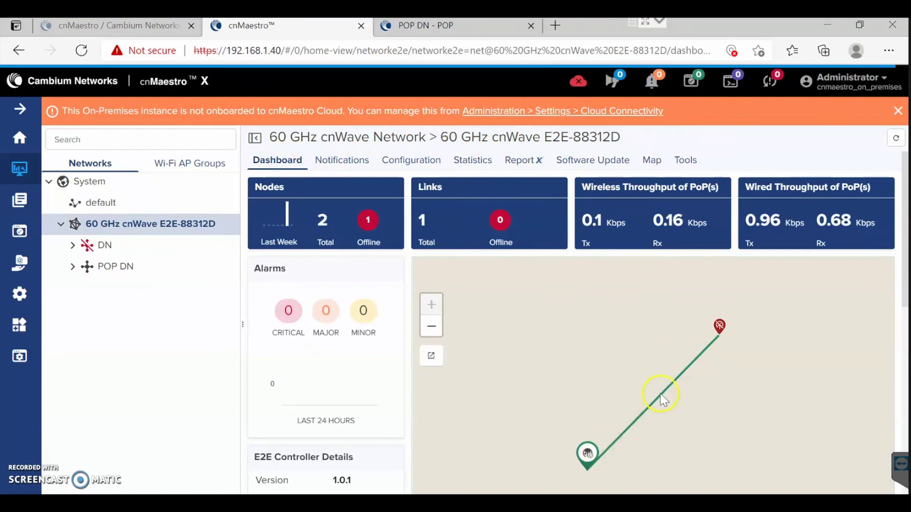
{"action": "mouse_move", "coordinate": [663, 399]}
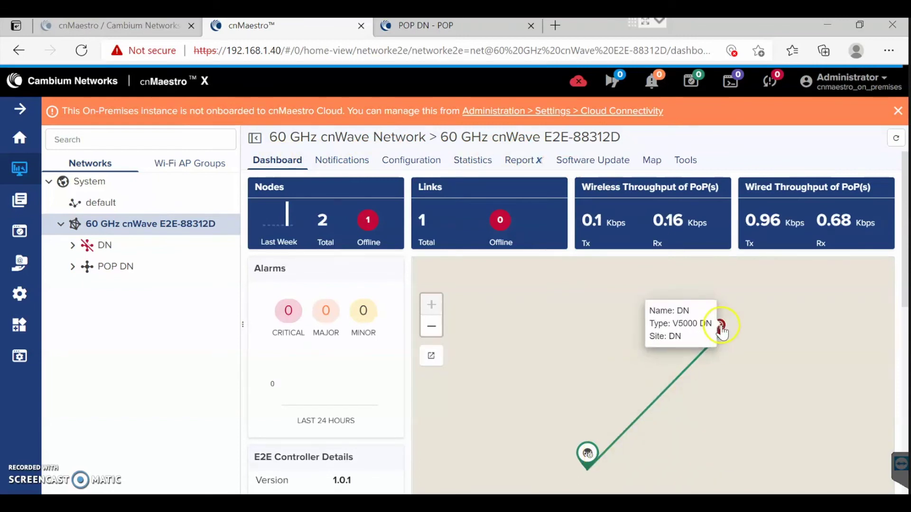
{"action": "left_click", "coordinate": [411, 164]}
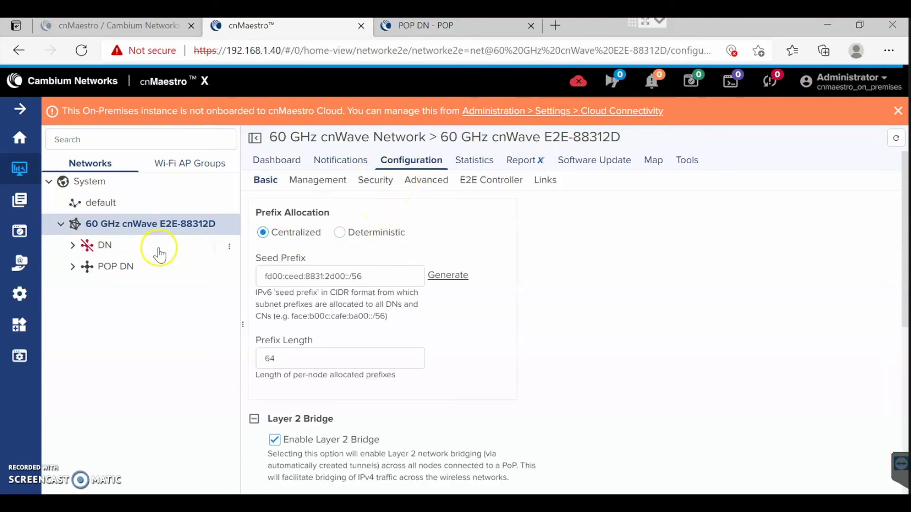
{"action": "mouse_move", "coordinate": [182, 261]}
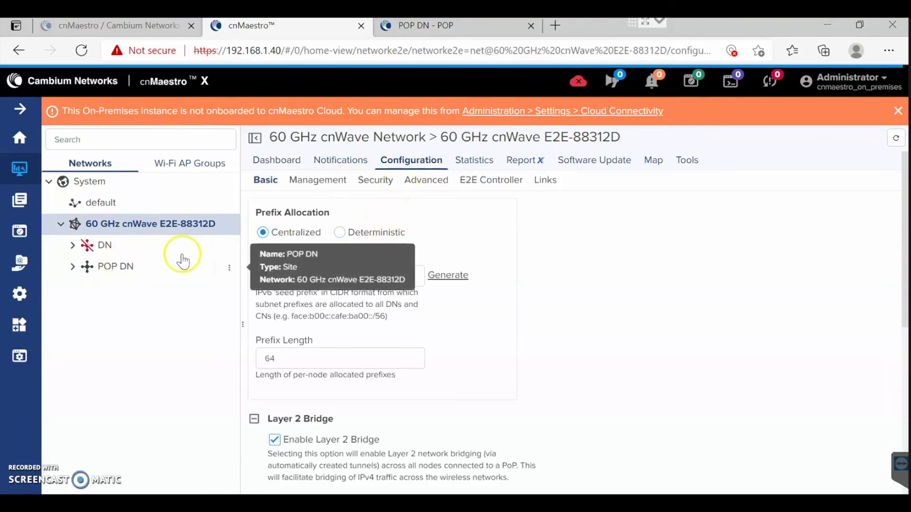
{"action": "left_click", "coordinate": [546, 181]}
Inspect the link-DN-POP DN row showing Alive No, then open POP DN's local Configuration page.
{"action": "double_click", "coordinate": [550, 258]}
{"action": "left_click_drag", "start_coordinate": [587, 264], "coordinate": [642, 266]}
{"action": "left_click", "coordinate": [586, 300]}
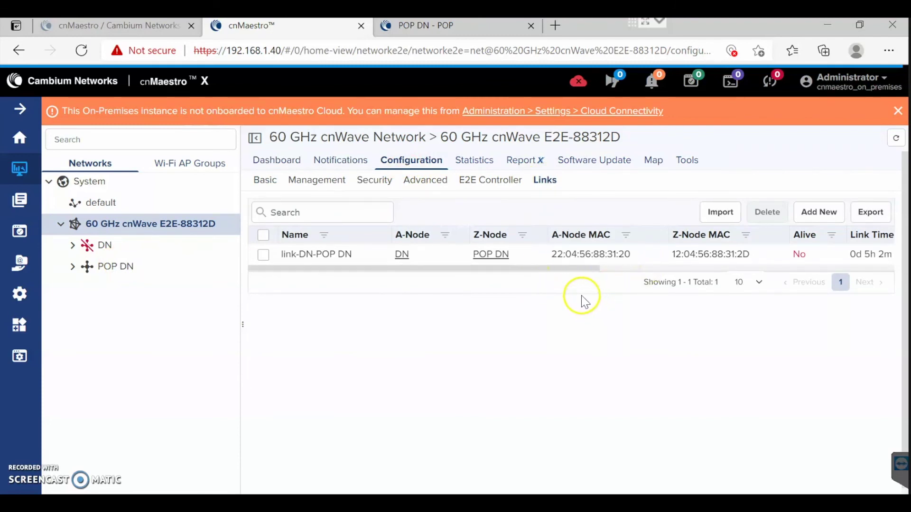
{"action": "left_click_drag", "start_coordinate": [569, 269], "coordinate": [619, 267]}
{"action": "left_click", "coordinate": [561, 269]}
{"action": "left_click_drag", "start_coordinate": [562, 269], "coordinate": [833, 275]}
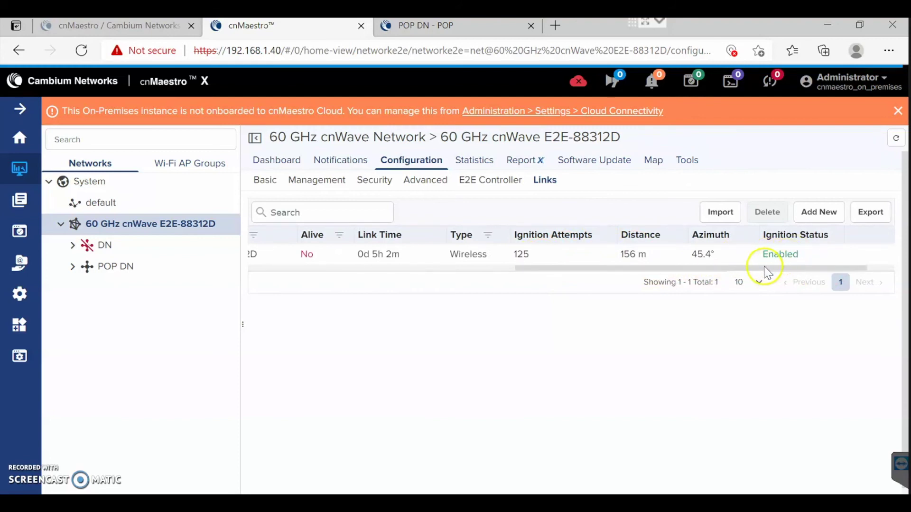
{"action": "left_click_drag", "start_coordinate": [762, 269], "coordinate": [793, 271]}
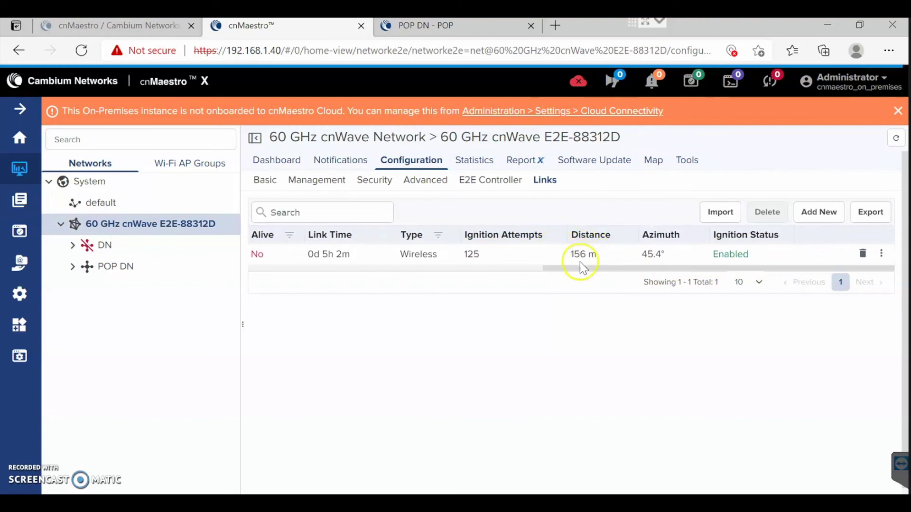
{"action": "left_click_drag", "start_coordinate": [579, 269], "coordinate": [325, 266]}
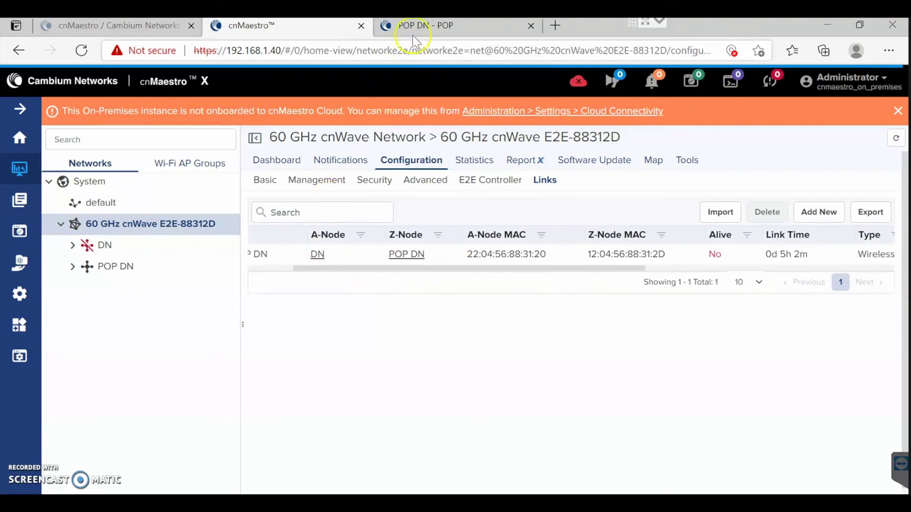
{"action": "left_click", "coordinate": [416, 27]}
{"action": "left_click", "coordinate": [23, 193]}
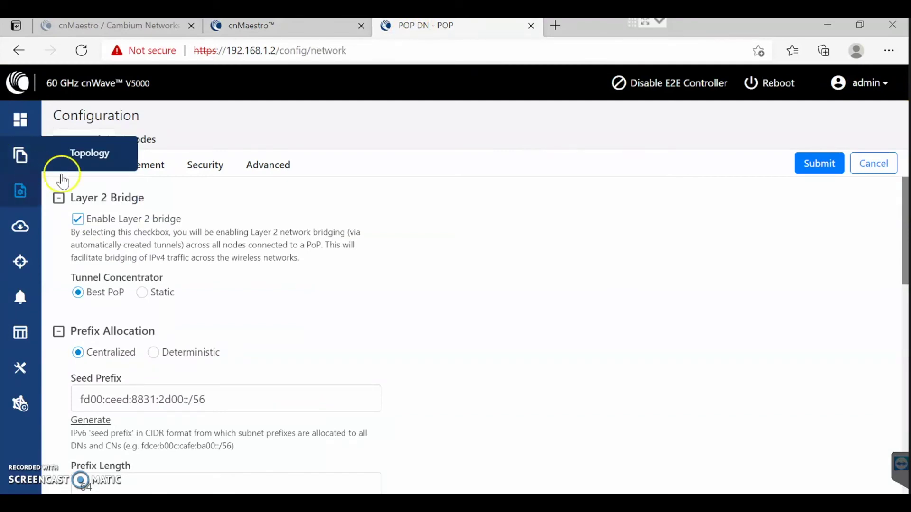
{"action": "left_click", "coordinate": [138, 145]}
{"action": "left_click", "coordinate": [78, 145]}
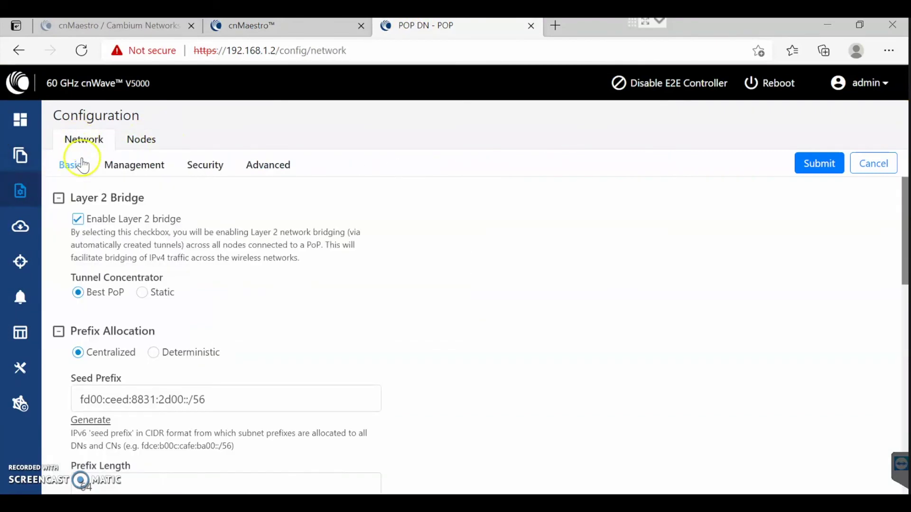
{"action": "left_click", "coordinate": [20, 155]}
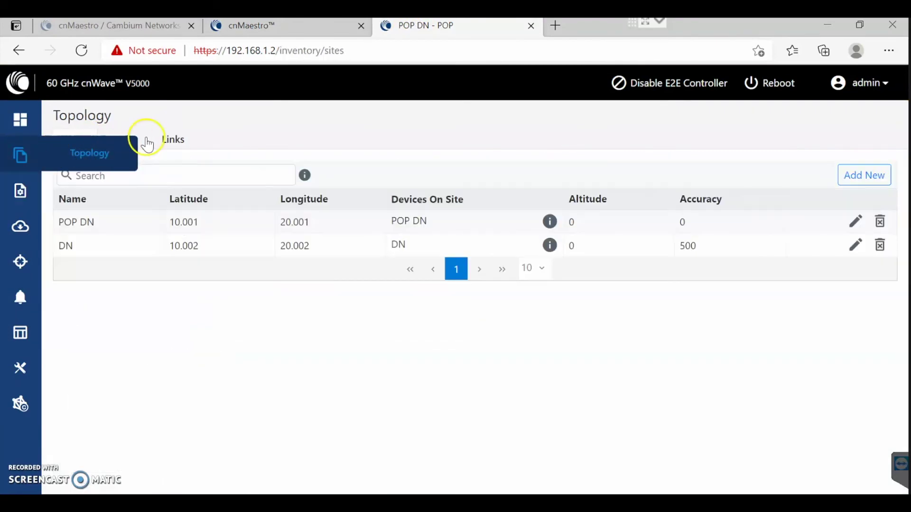
{"action": "left_click", "coordinate": [173, 141]}
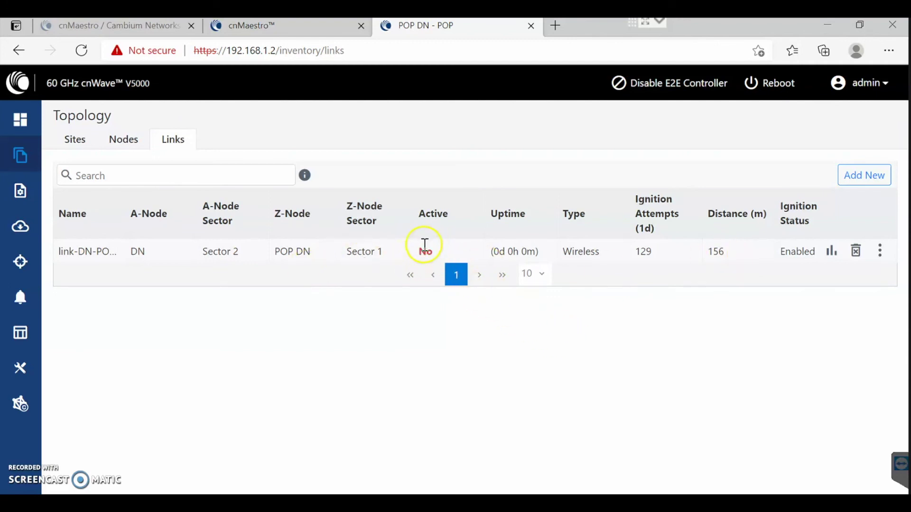
{"action": "left_click", "coordinate": [19, 189]}
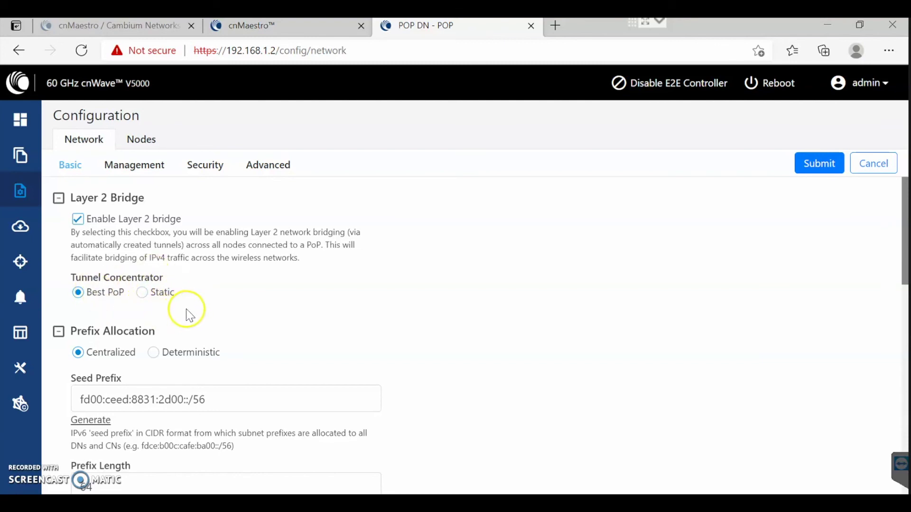
Try Enabled Channels 1,2,3,4, revert it to 2, and scroll through the remaining Network settings.
{"action": "scroll", "coordinate": [196, 310], "scroll_direction": "down", "scroll_amount": 1}
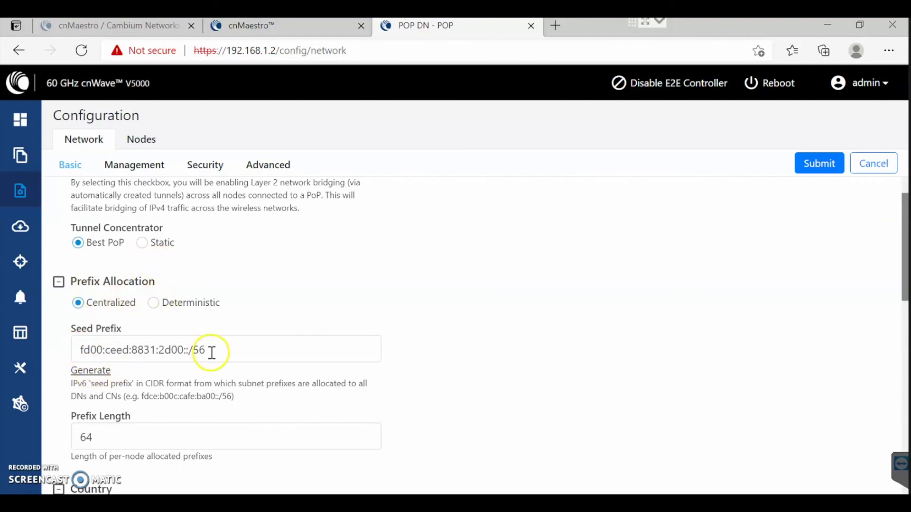
{"action": "scroll", "coordinate": [119, 327], "scroll_direction": "down", "scroll_amount": 2}
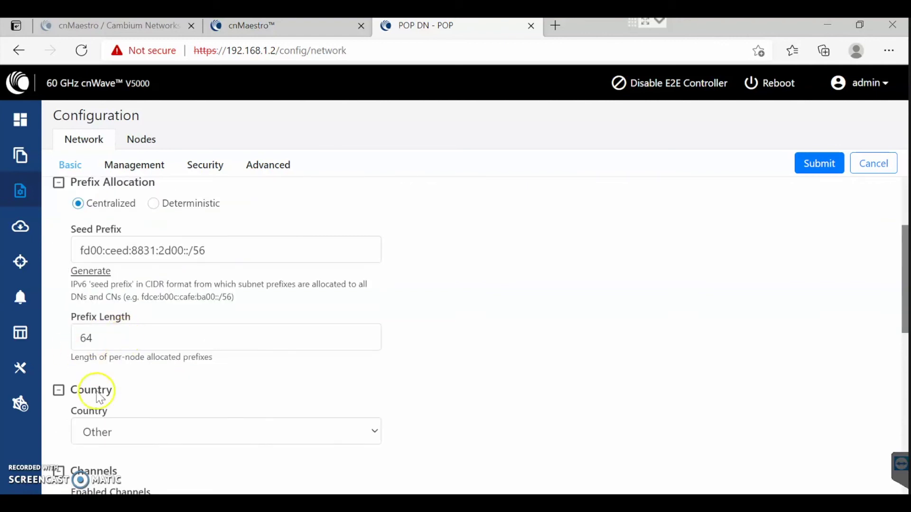
{"action": "scroll", "coordinate": [175, 389], "scroll_direction": "down", "scroll_amount": 1}
{"action": "scroll", "coordinate": [169, 388], "scroll_direction": "down", "scroll_amount": 1}
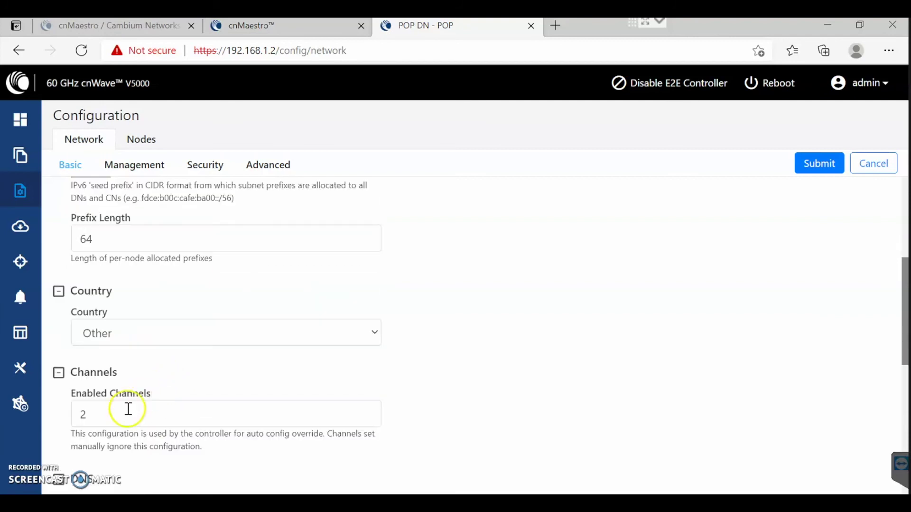
{"action": "double_click", "coordinate": [75, 413]}
{"action": "type", "text": "1,2,"}
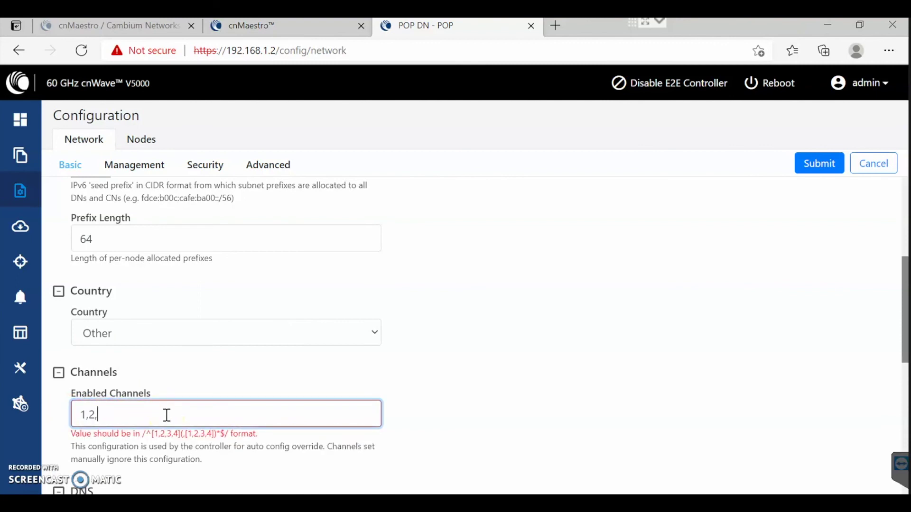
{"action": "type", "text": "3,4"}
{"action": "key", "text": "BackSpace"}
{"action": "key", "text": "BackSpace"}
{"action": "key", "text": "BackSpace"}
{"action": "key", "text": "BackSpace"}
{"action": "key", "text": "BackSpace"}
{"action": "key", "text": "BackSpace"}
{"action": "key", "text": "BackSpace"}
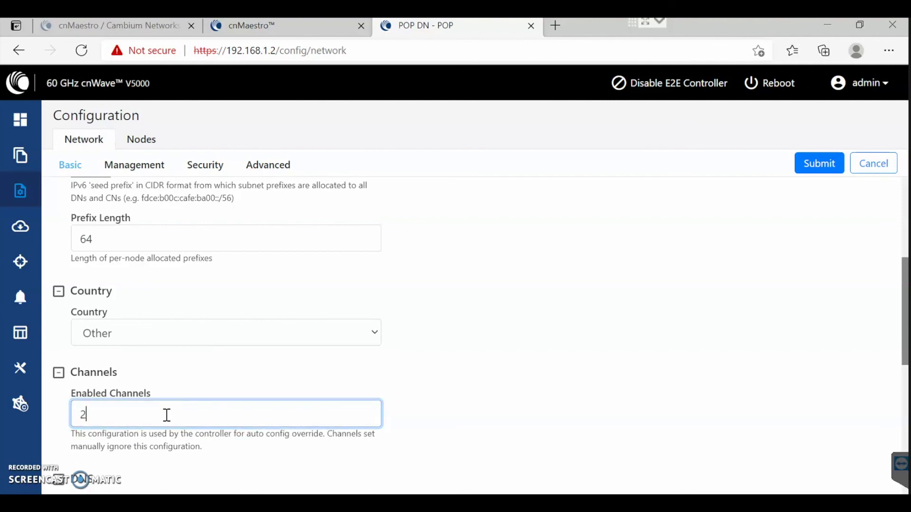
{"action": "left_click", "coordinate": [675, 328]}
{"action": "scroll", "coordinate": [673, 313], "scroll_direction": "down", "scroll_amount": 2}
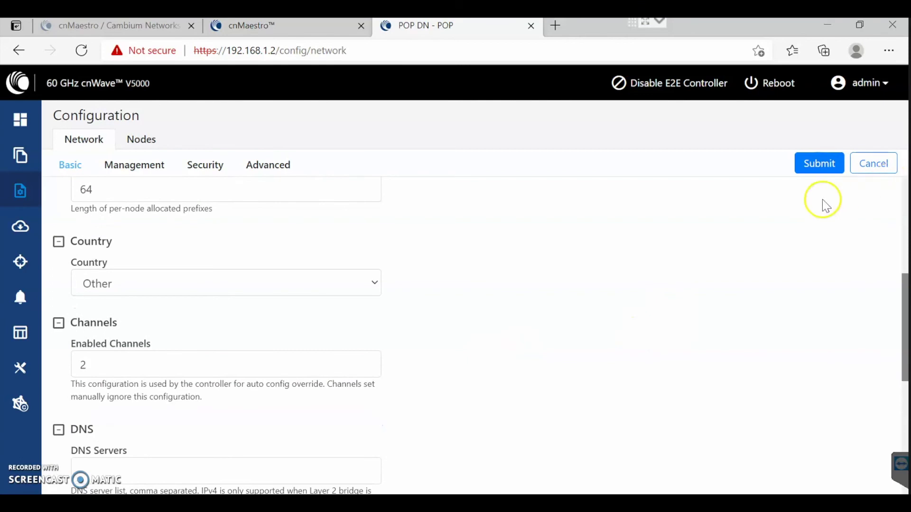
{"action": "scroll", "coordinate": [578, 359], "scroll_direction": "down", "scroll_amount": 5}
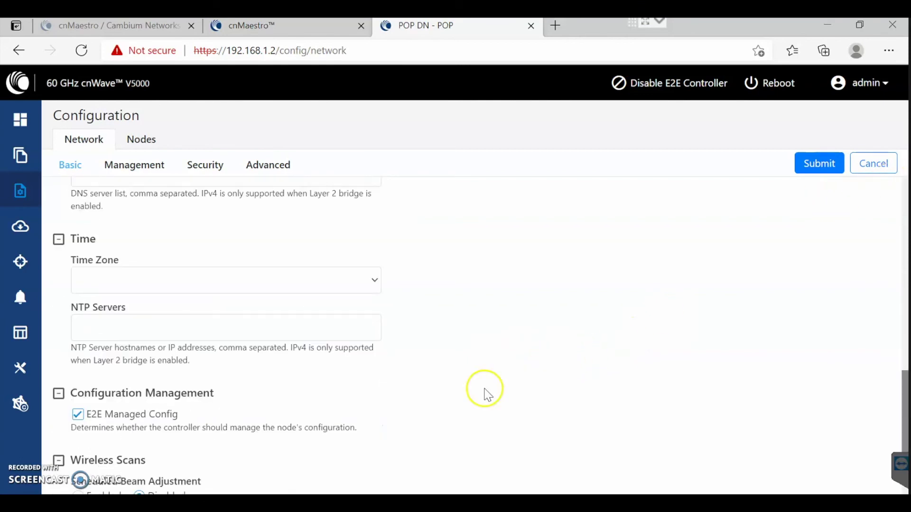
{"action": "scroll", "coordinate": [193, 417], "scroll_direction": "down", "scroll_amount": 2}
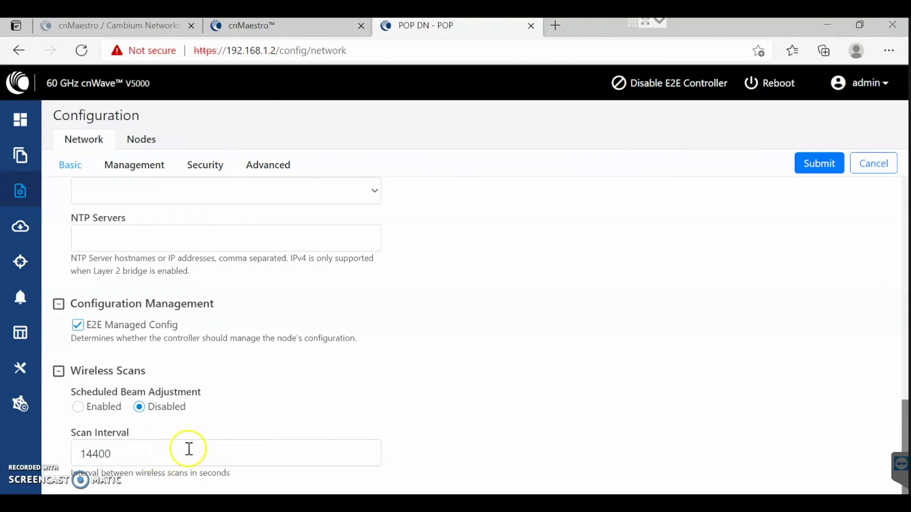
{"action": "scroll", "coordinate": [227, 448], "scroll_direction": "up", "scroll_amount": 15}
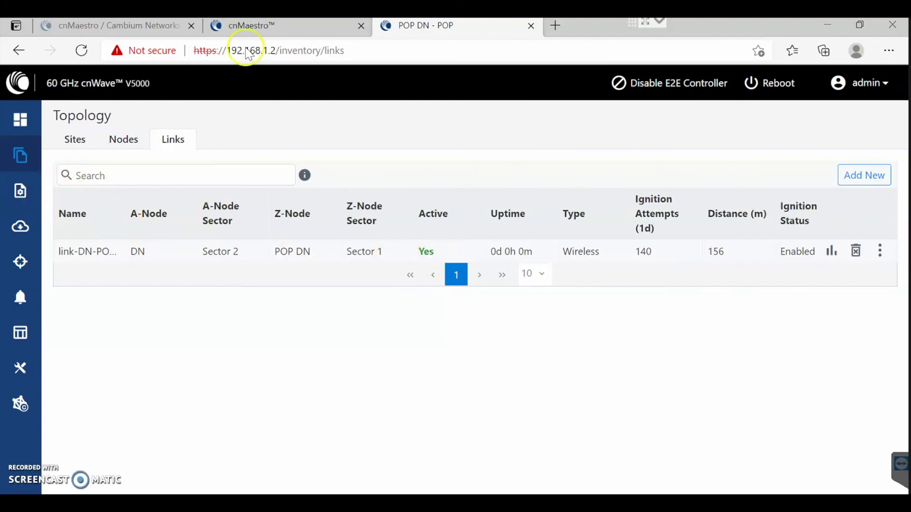
Compare the DN–POP DN link status between cnMaestro's Links table and the node's Topology Links.
{"action": "left_click", "coordinate": [305, 33]}
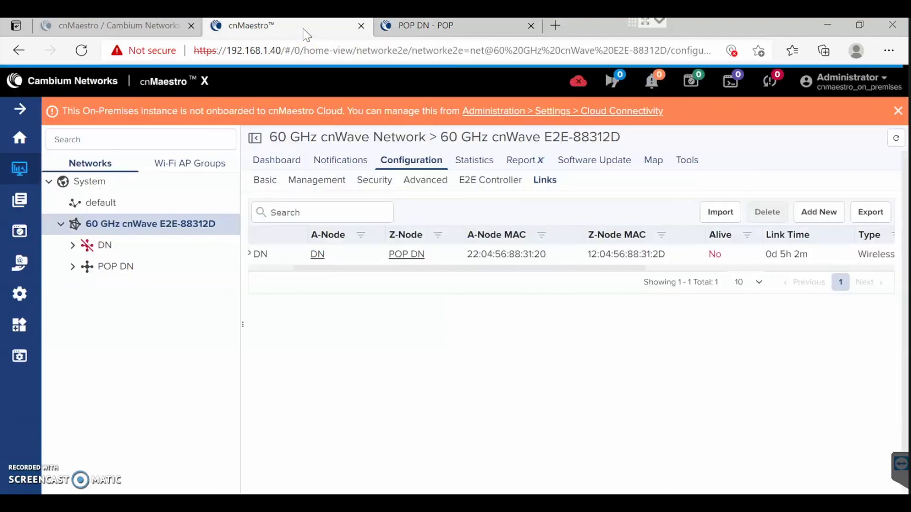
{"action": "left_click", "coordinate": [417, 28]}
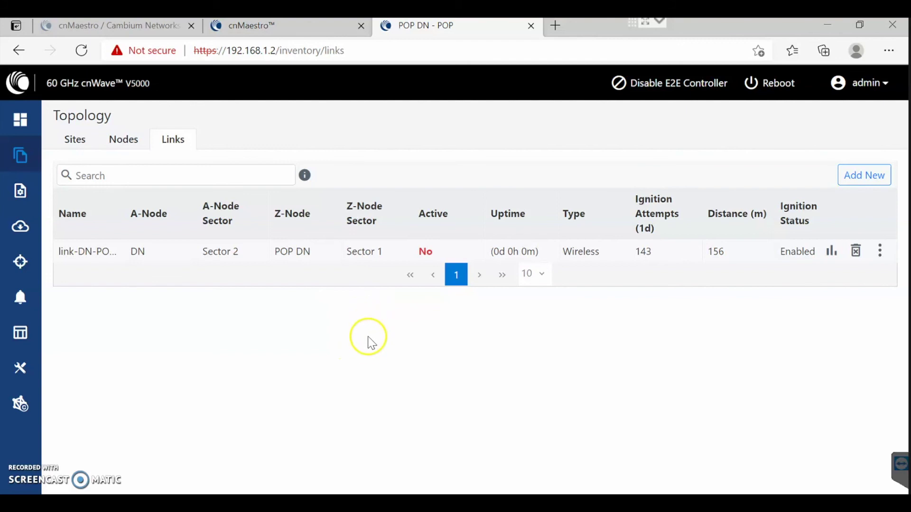
{"action": "left_click", "coordinate": [292, 33]}
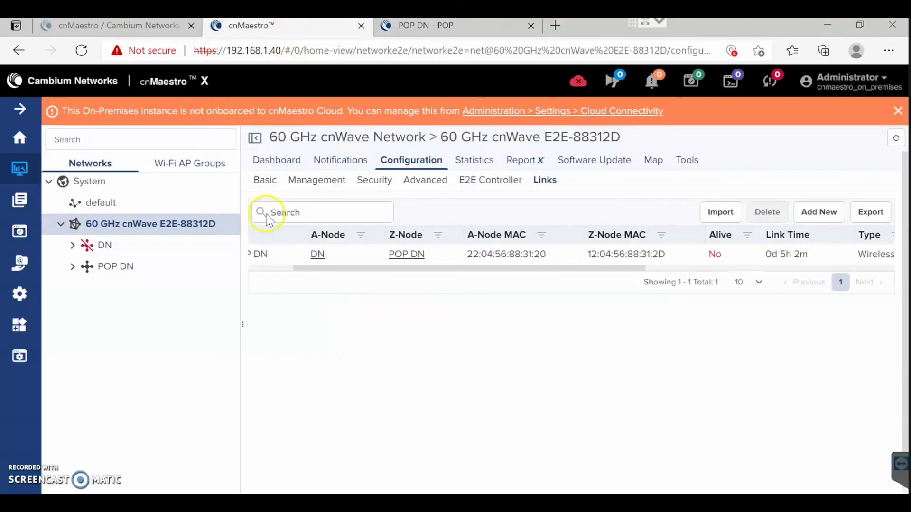
{"action": "left_click_drag", "start_coordinate": [417, 268], "coordinate": [683, 290]}
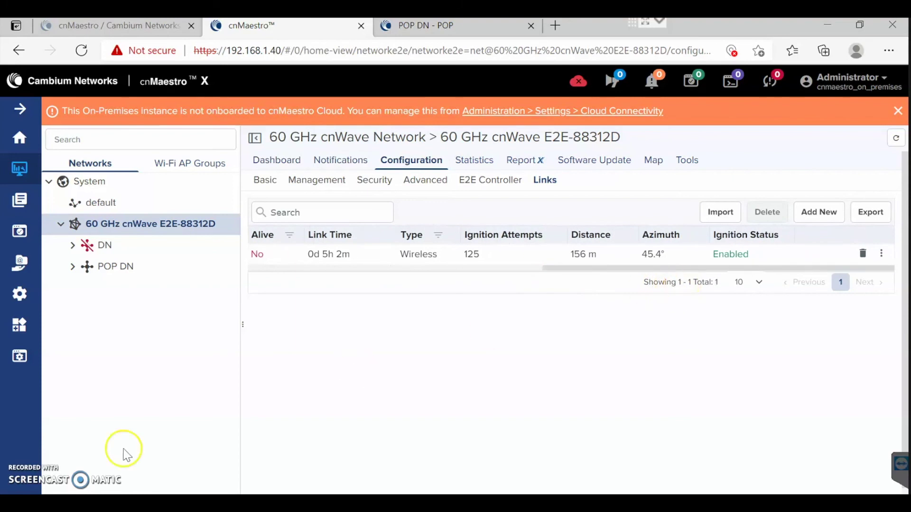
{"action": "key", "text": "ctrl+Tab"}
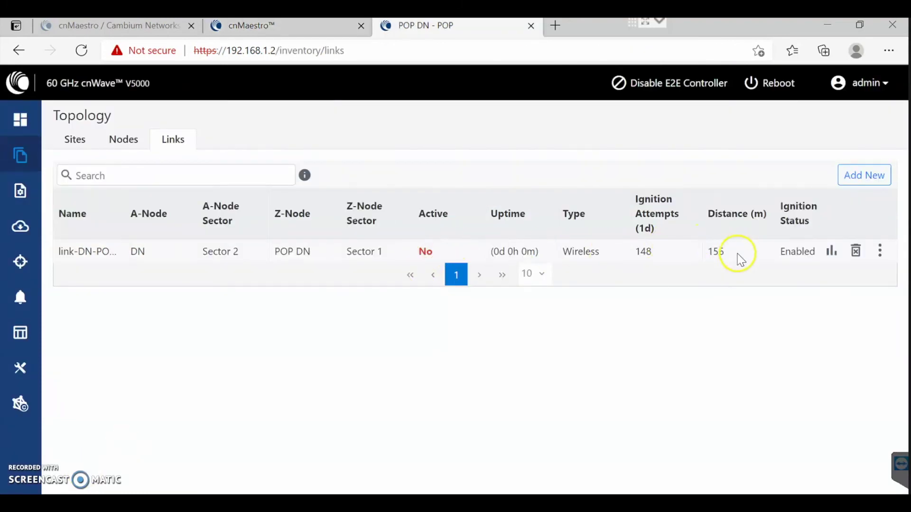
Send a dissociate to the Z-Node for the DN–POP DN link and dismiss the link-down error.
{"action": "left_click", "coordinate": [880, 252]}
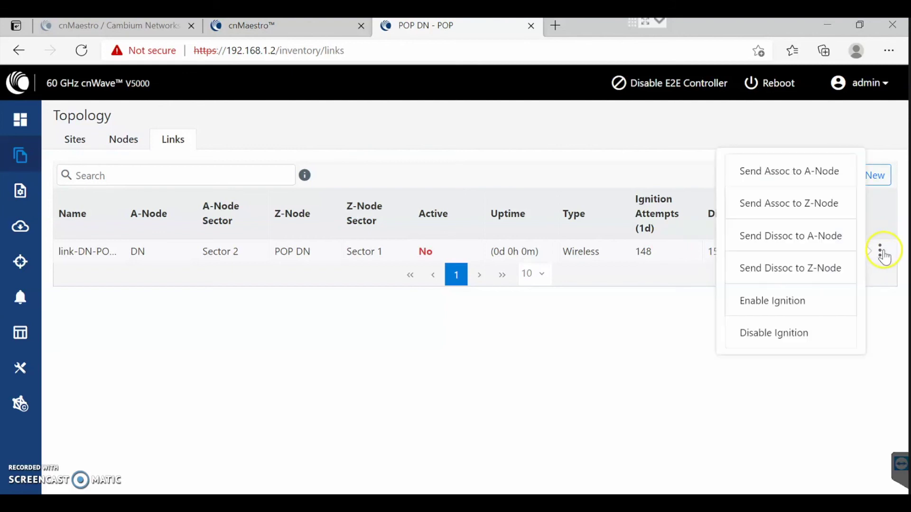
{"action": "left_click", "coordinate": [809, 268]}
{"action": "left_click", "coordinate": [567, 190]}
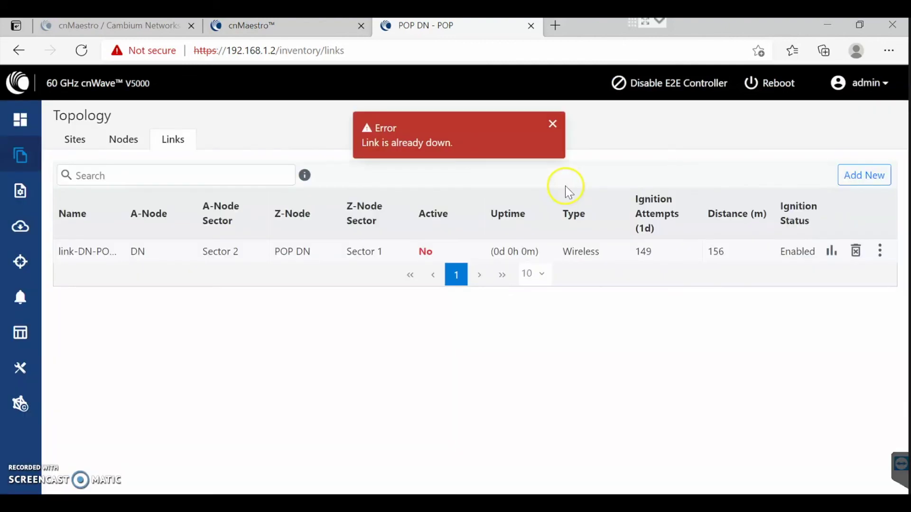
{"action": "left_click", "coordinate": [553, 125]}
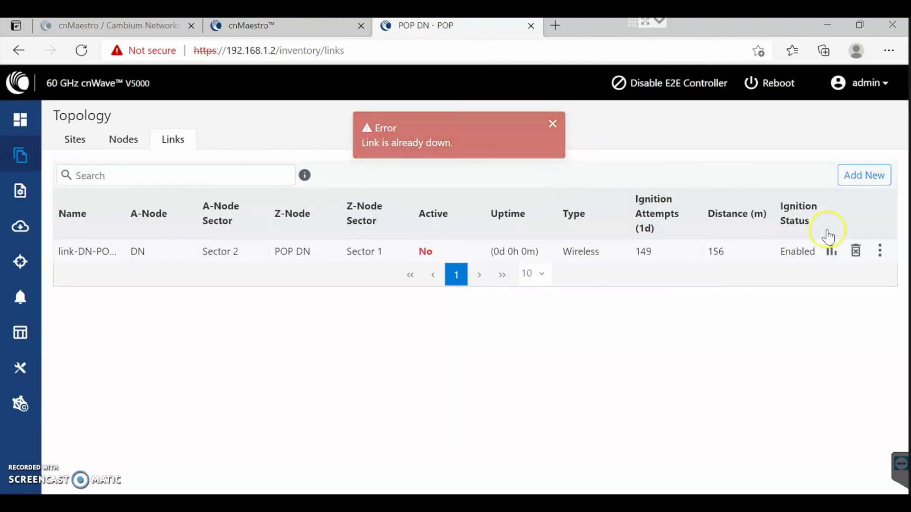
Enable ignition on the link and send an association request to DN, dismissing the resulting error.
{"action": "left_click", "coordinate": [880, 251]}
{"action": "left_click", "coordinate": [787, 304]}
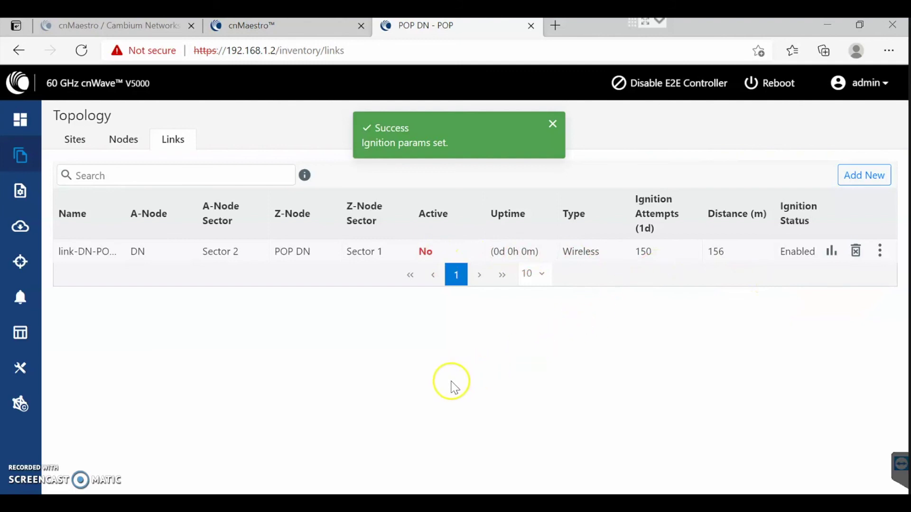
{"action": "left_click", "coordinate": [880, 254]}
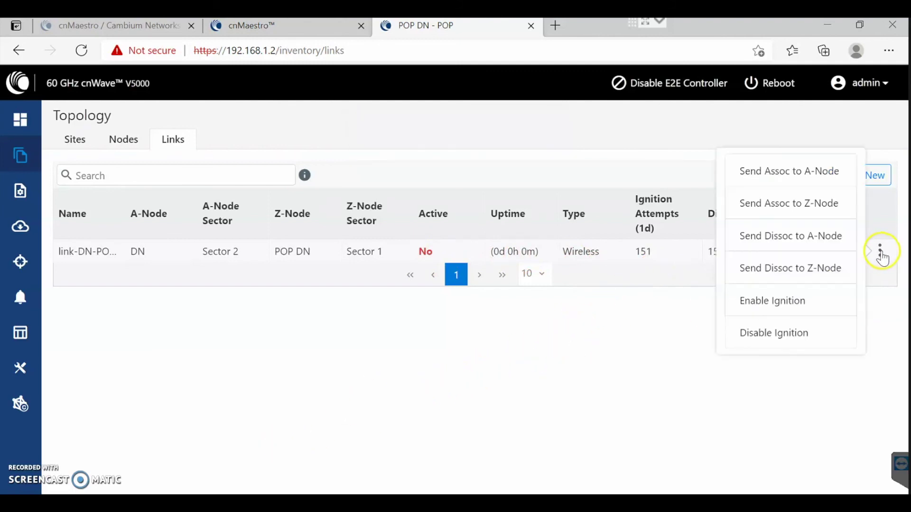
{"action": "left_click", "coordinate": [784, 173]}
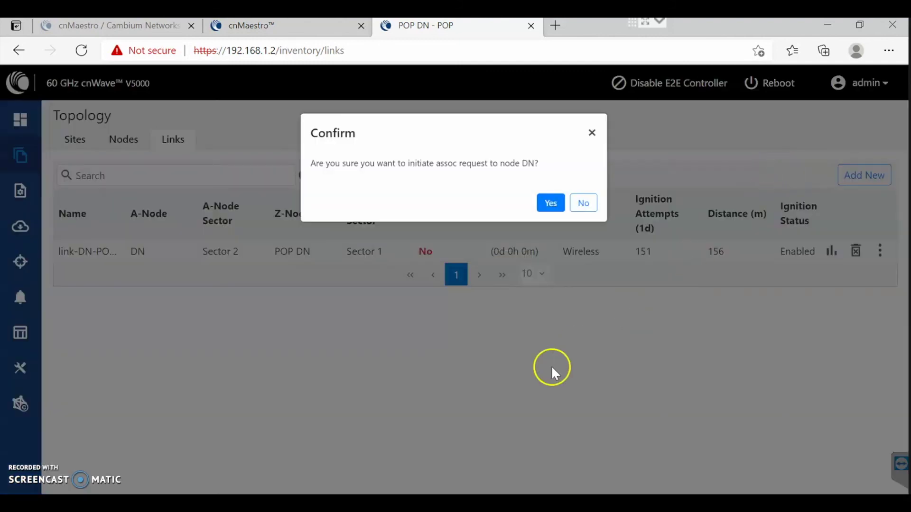
{"action": "left_click", "coordinate": [562, 193]}
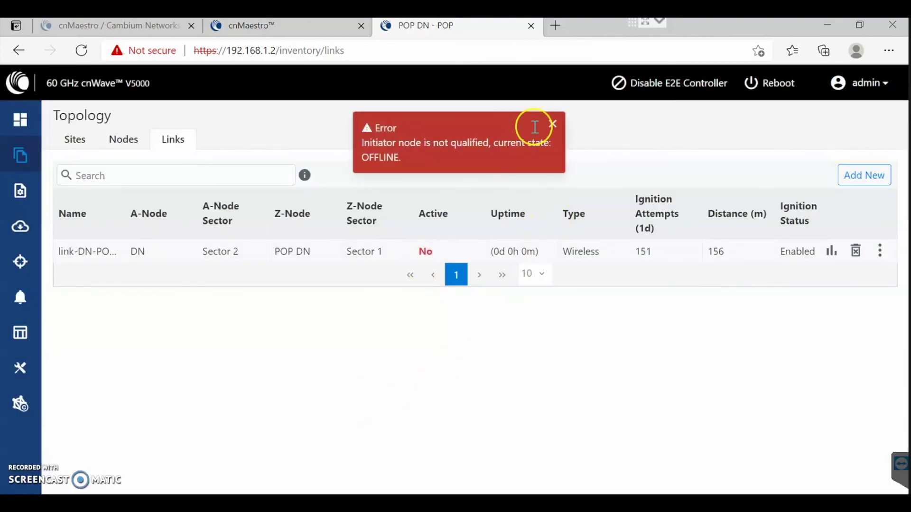
{"action": "left_click", "coordinate": [552, 125]}
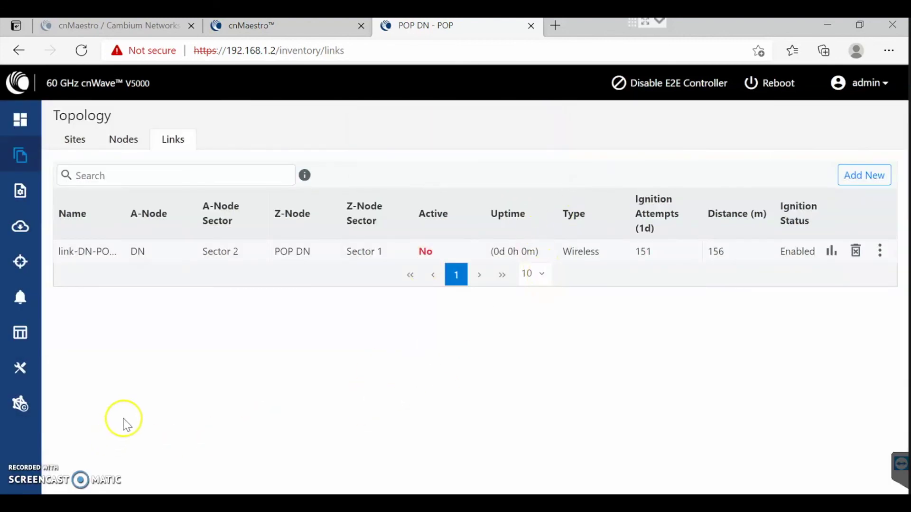
Check link statistics, then the Topology Nodes list showing POP DN on software 1.0.1.
{"action": "left_click", "coordinate": [26, 335]}
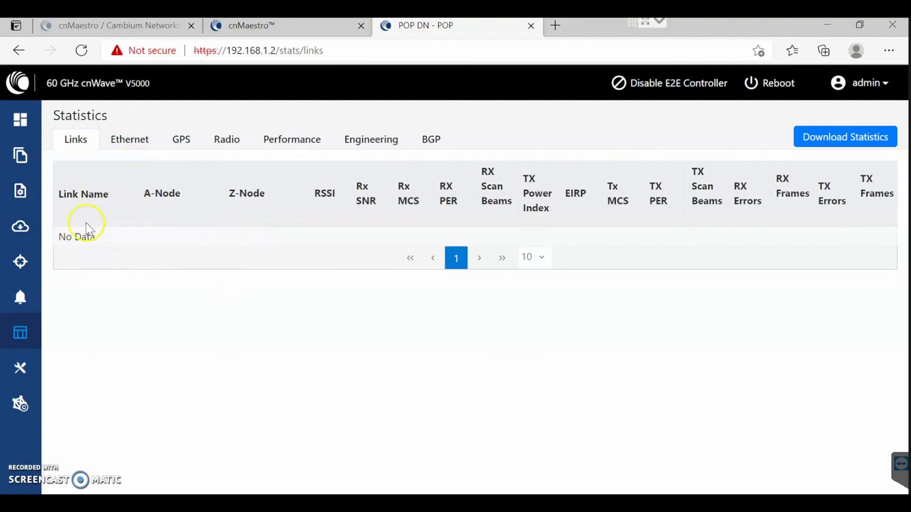
{"action": "left_click", "coordinate": [21, 155]}
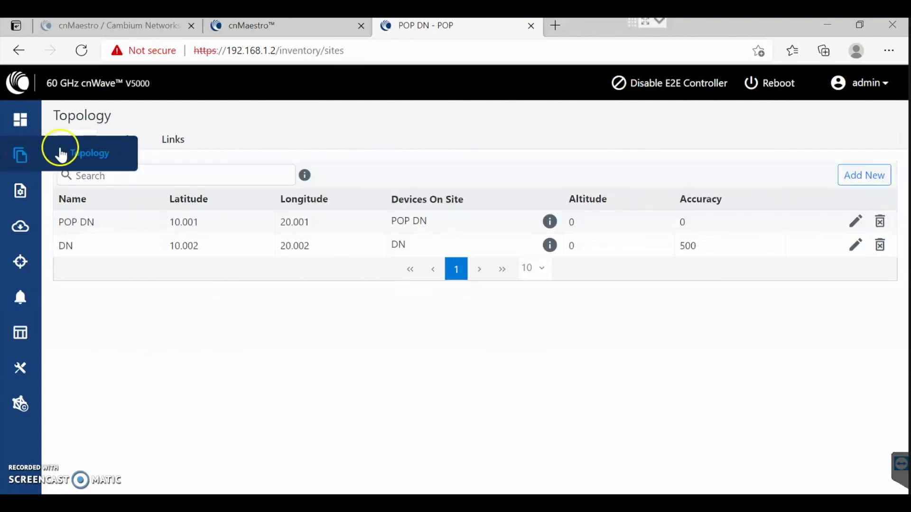
{"action": "left_click", "coordinate": [122, 140]}
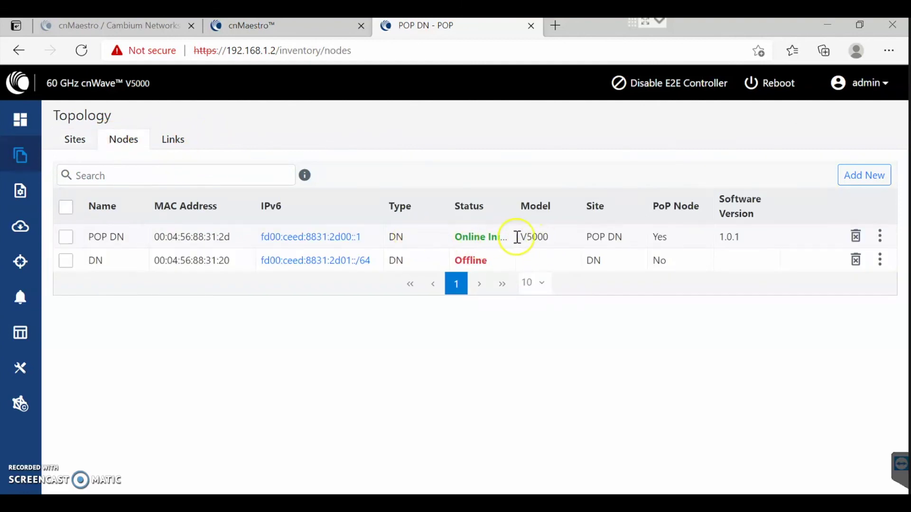
{"action": "left_click_drag", "start_coordinate": [718, 238], "coordinate": [741, 238]}
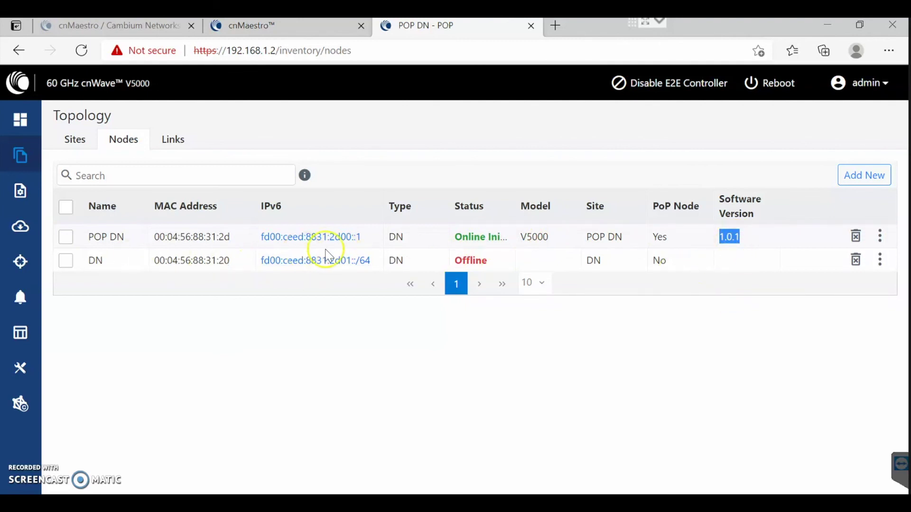
{"action": "left_click", "coordinate": [734, 267]}
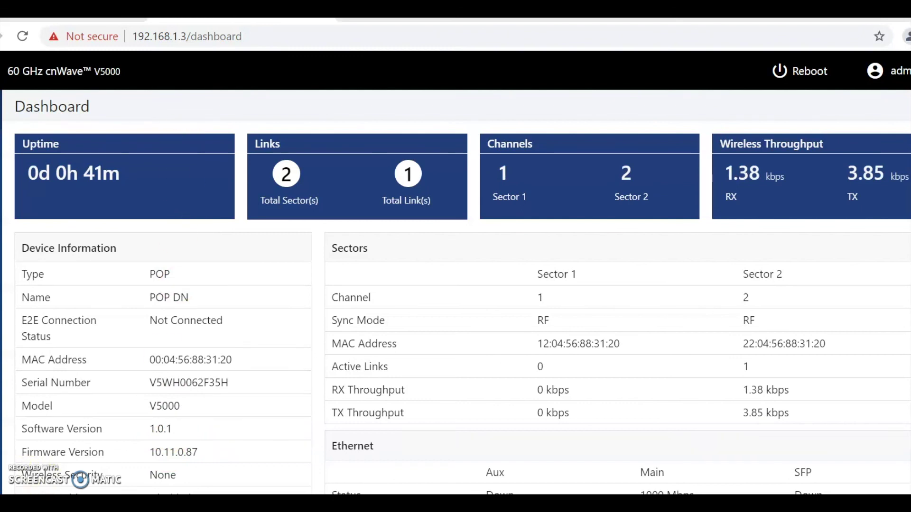
{"action": "scroll", "coordinate": [127, 386], "scroll_direction": "down", "scroll_amount": 3}
{"action": "scroll", "coordinate": [129, 389], "scroll_direction": "up", "scroll_amount": 3}
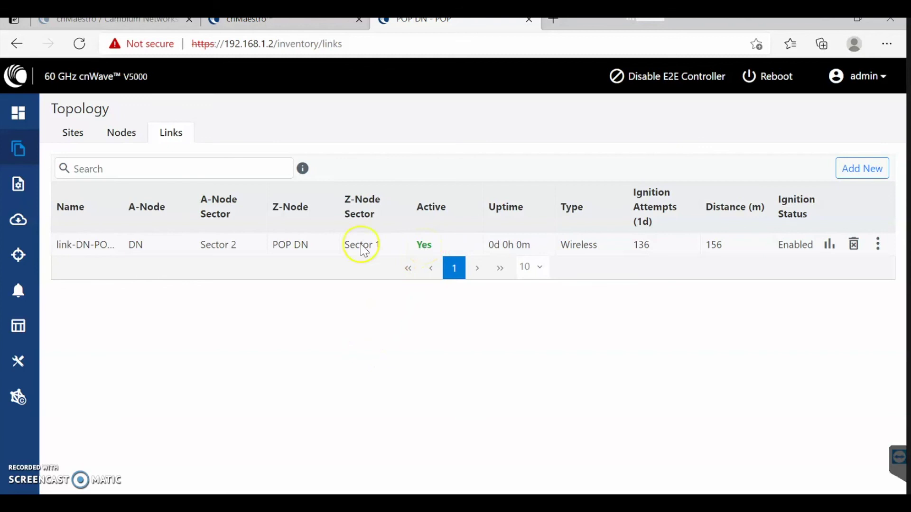
Check link-DN-POP DN statistics: RSSI -61, SNR 12 and Rx/Tx MCS 9.
{"action": "left_click", "coordinate": [18, 326]}
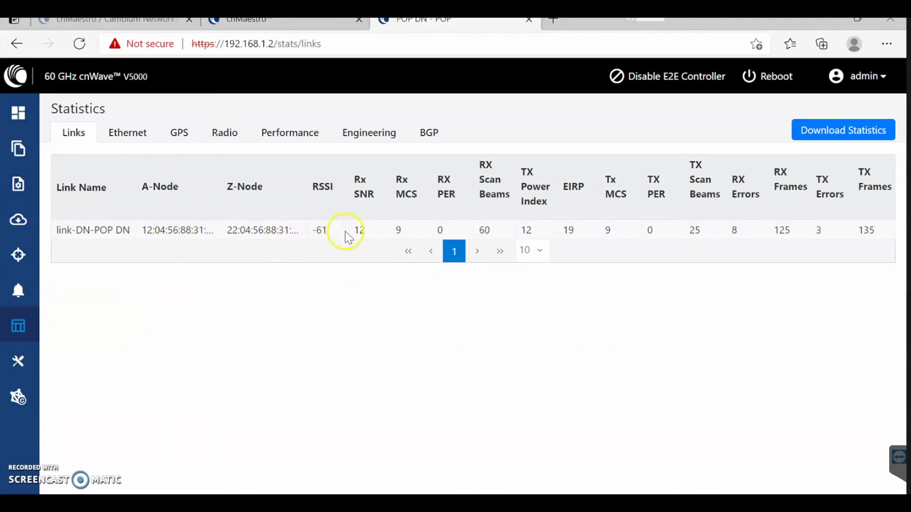
{"action": "double_click", "coordinate": [400, 231]}
{"action": "double_click", "coordinate": [609, 231]}
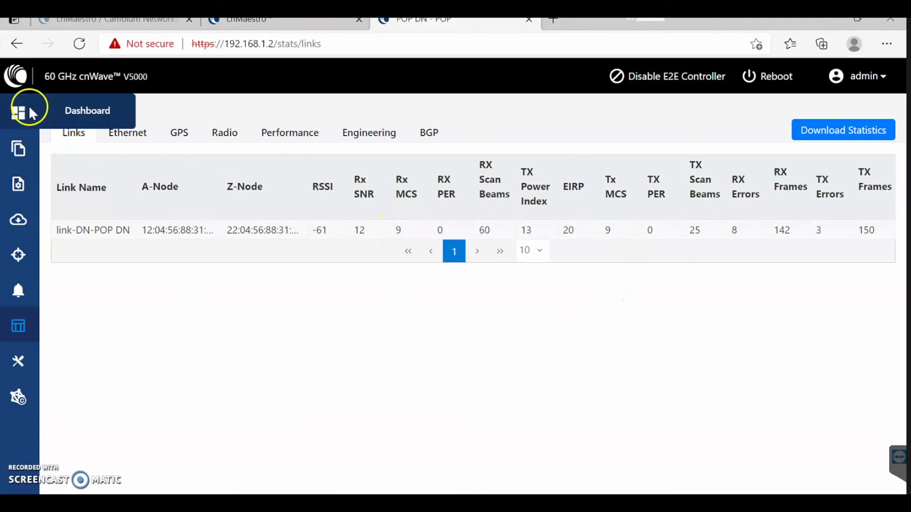
{"action": "left_click", "coordinate": [30, 111]}
In cnMaestro, open the 60 GHz cnWave E2E-88312D network dashboard.
{"action": "left_click", "coordinate": [300, 26]}
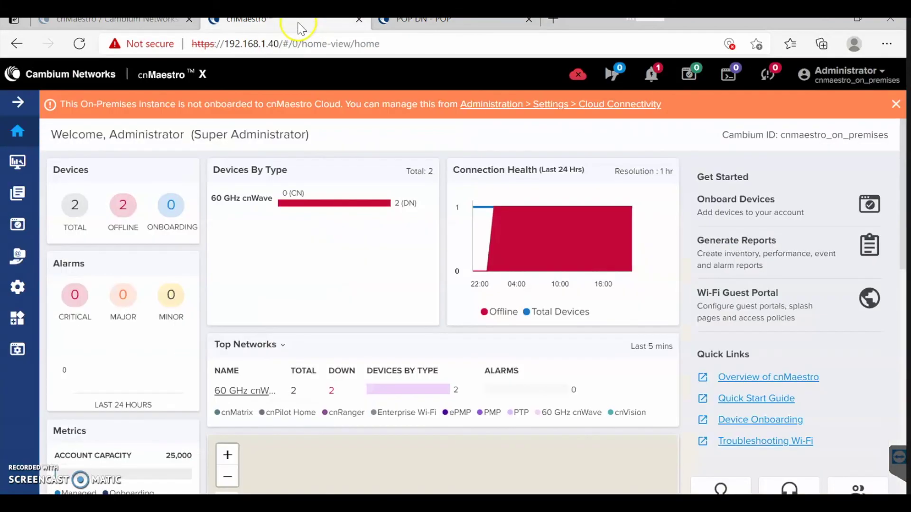
{"action": "left_click", "coordinate": [17, 162]}
{"action": "left_click", "coordinate": [19, 131]}
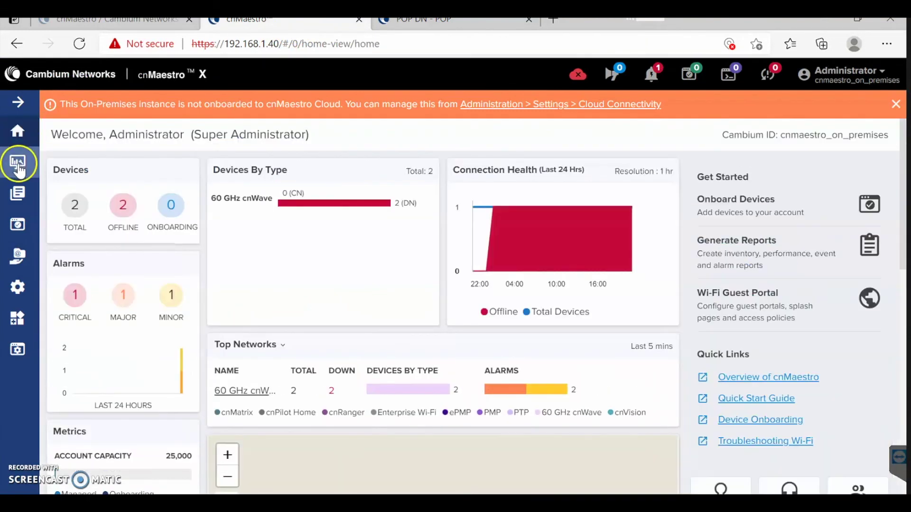
{"action": "left_click", "coordinate": [18, 167]}
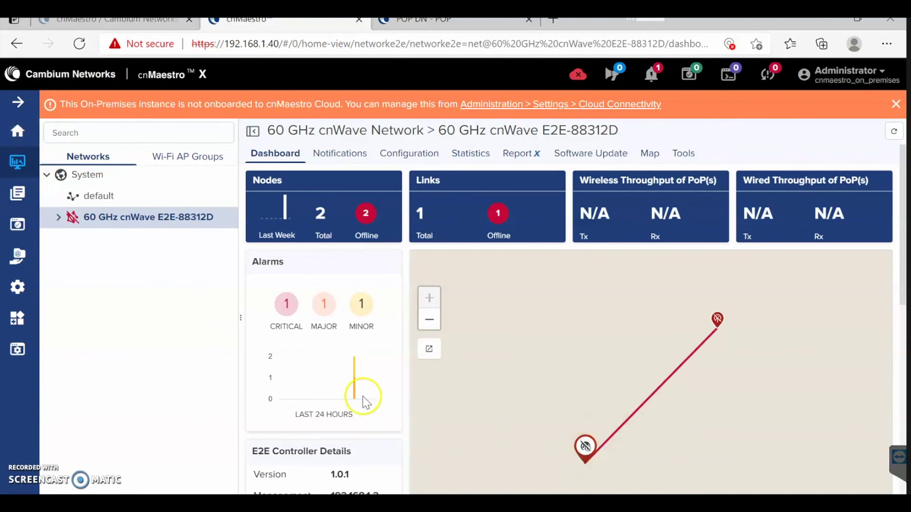
{"action": "scroll", "coordinate": [366, 402], "scroll_direction": "down", "scroll_amount": 2}
{"action": "scroll", "coordinate": [407, 401], "scroll_direction": "down", "scroll_amount": 2}
{"action": "scroll", "coordinate": [407, 401], "scroll_direction": "up", "scroll_amount": 4}
Expand the cnWave network to list DN and POP DN, and refresh its status twice.
{"action": "left_click", "coordinate": [59, 218]}
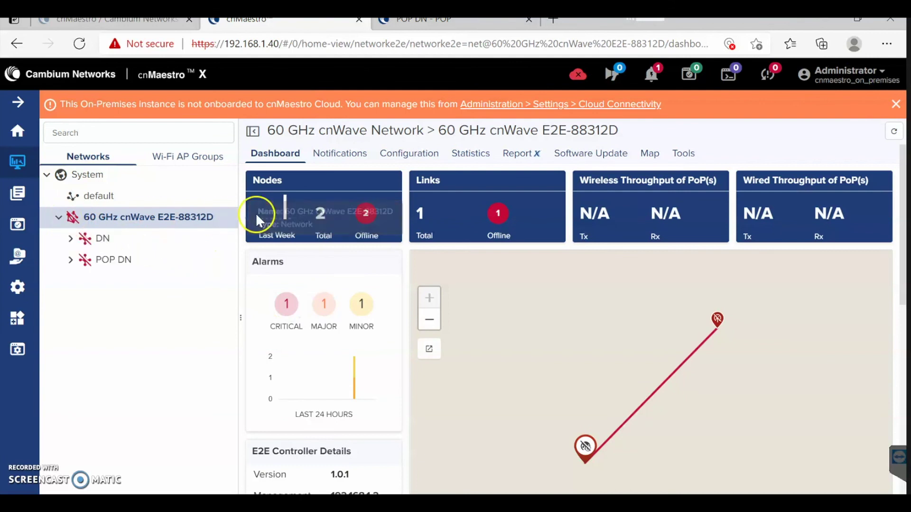
{"action": "left_click", "coordinate": [227, 218]}
{"action": "left_click", "coordinate": [161, 243]}
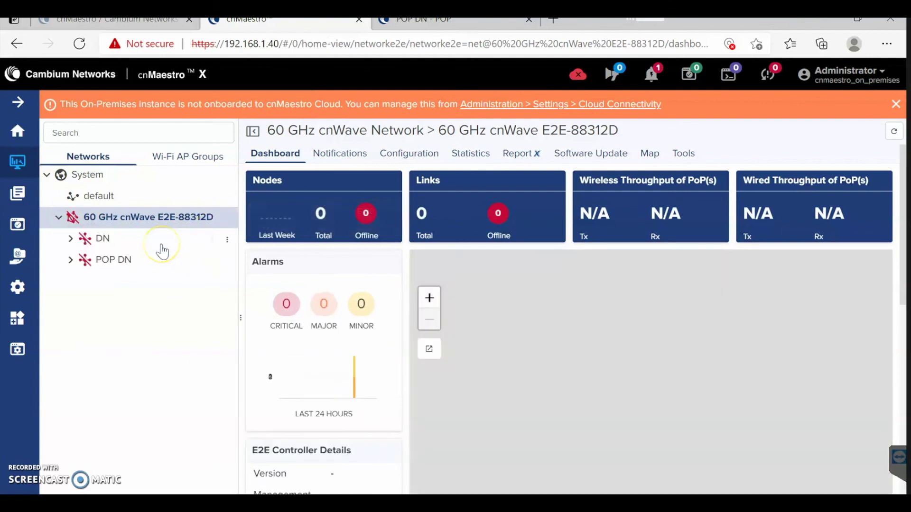
{"action": "left_click", "coordinate": [228, 219]}
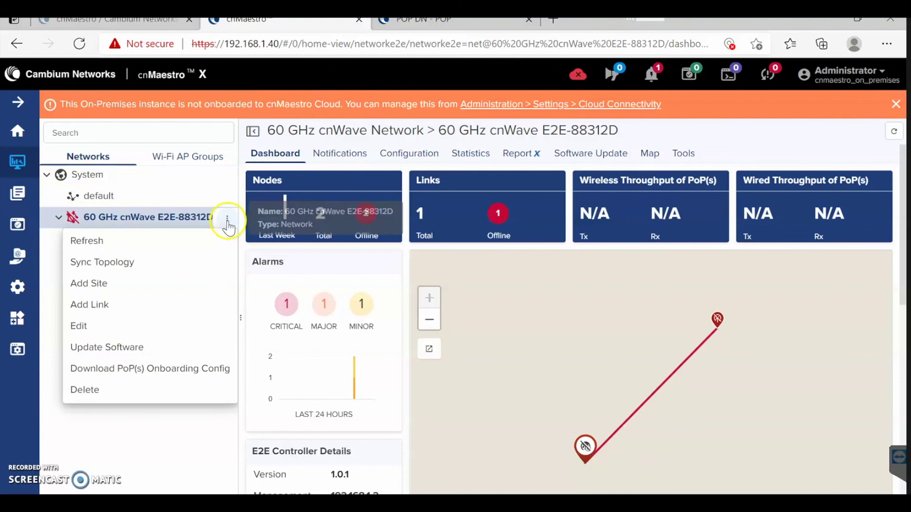
{"action": "left_click", "coordinate": [167, 241]}
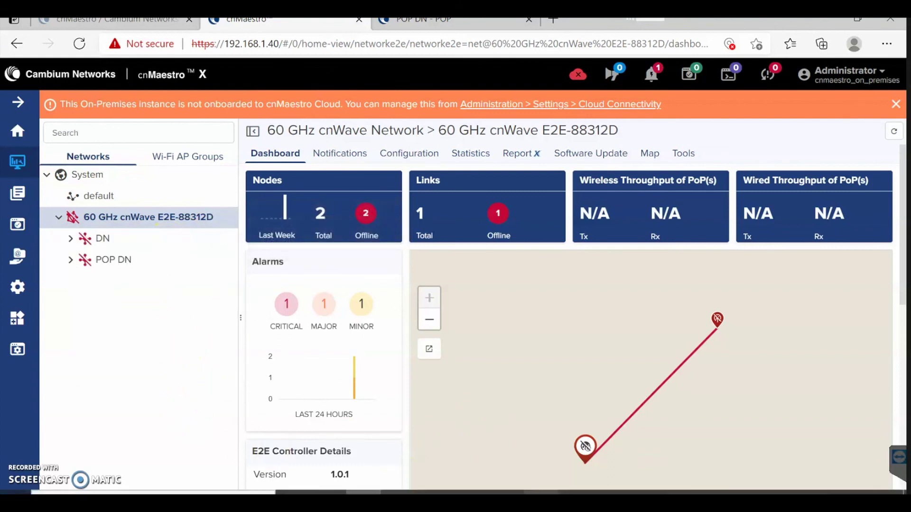
{"action": "key", "text": "alt+Tab"}
{"action": "key", "text": "alt+Tab"}
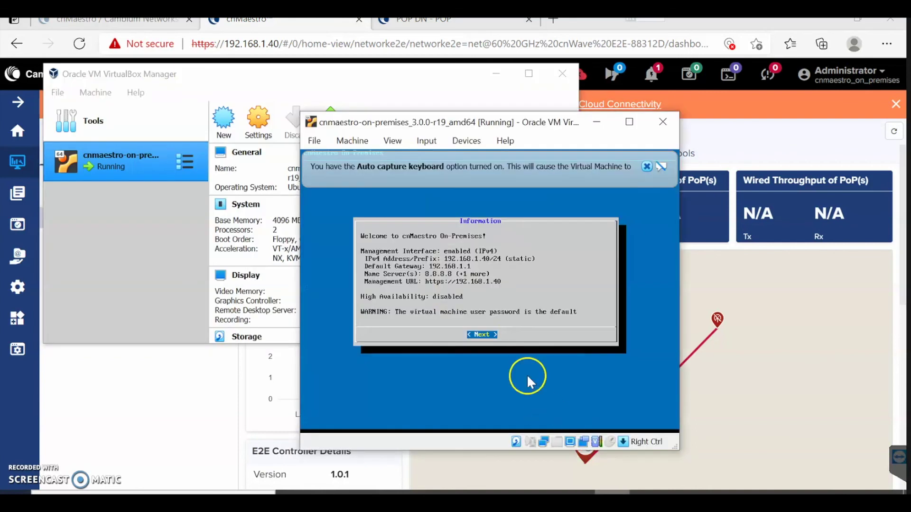
Close the cnmaestro-on-premises_3.0.0-r19_amd64 VM, saving its machine state.
{"action": "left_click", "coordinate": [663, 122]}
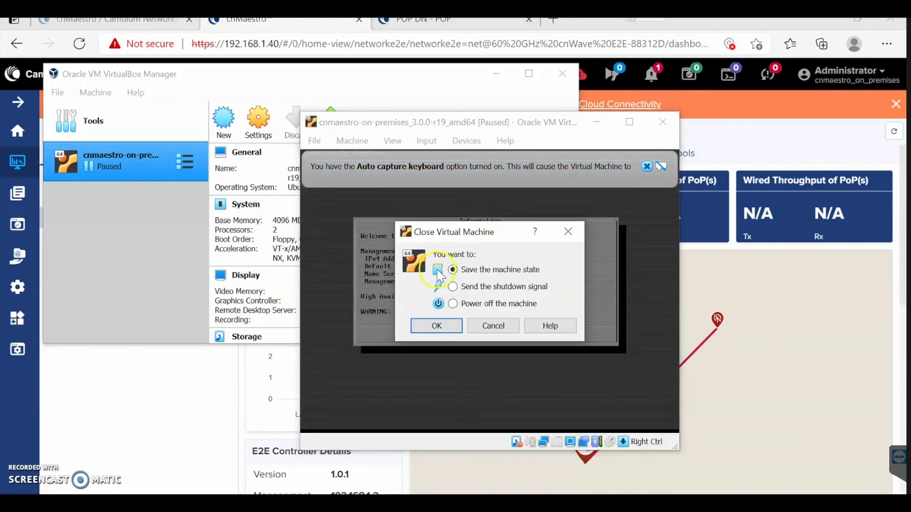
{"action": "left_click", "coordinate": [446, 327]}
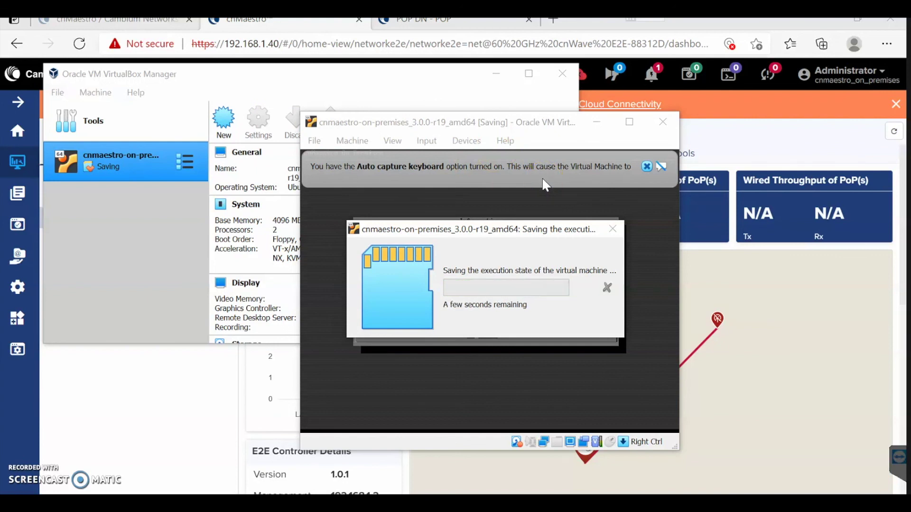
{"action": "left_click", "coordinate": [510, 180]}
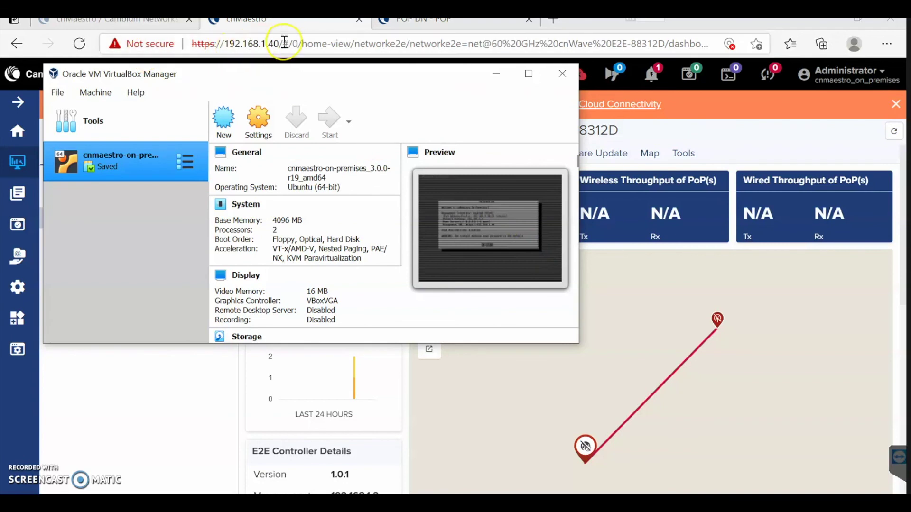
{"action": "left_click_drag", "start_coordinate": [285, 43], "coordinate": [712, 61]}
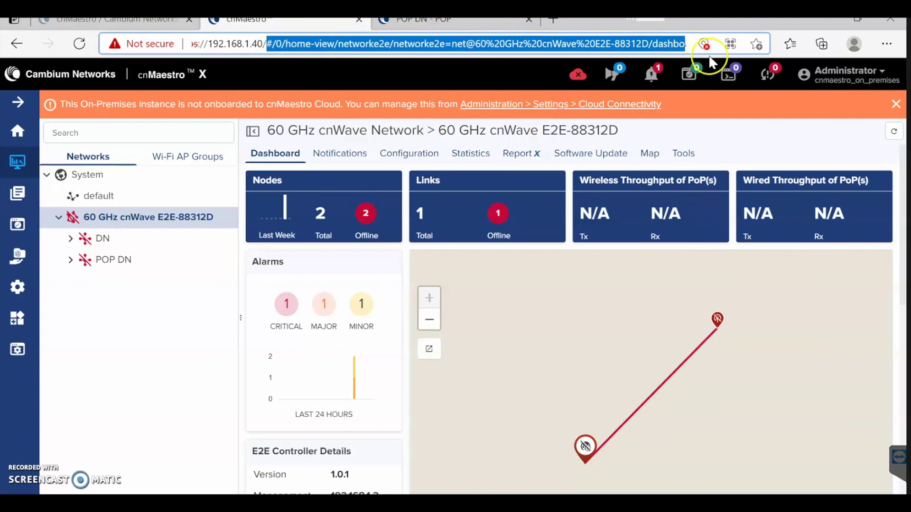
{"action": "key", "text": "BackSpace"}
{"action": "key", "text": "BackSpace"}
{"action": "key", "text": "BackSpace"}
{"action": "key", "text": "BackSpace"}
{"action": "key", "text": "BackSpace"}
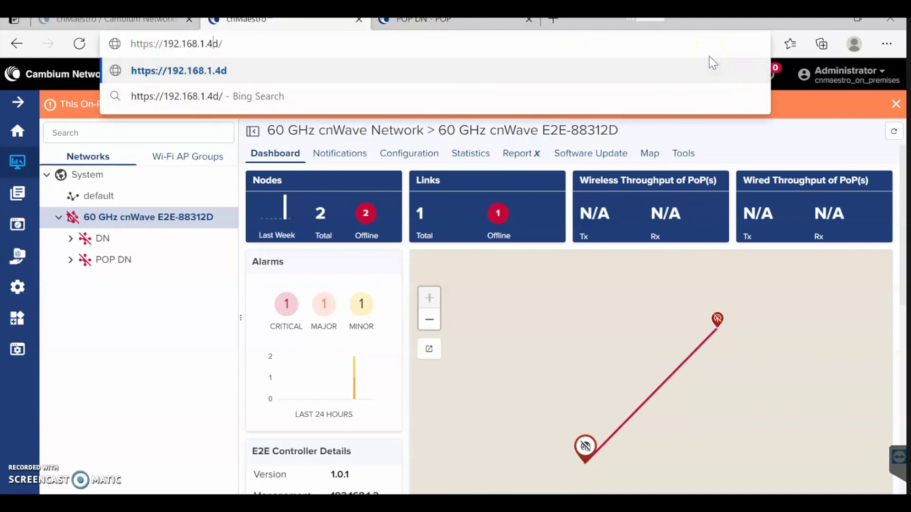
{"action": "key", "text": "BackSpace"}
{"action": "type", "text": "0"}
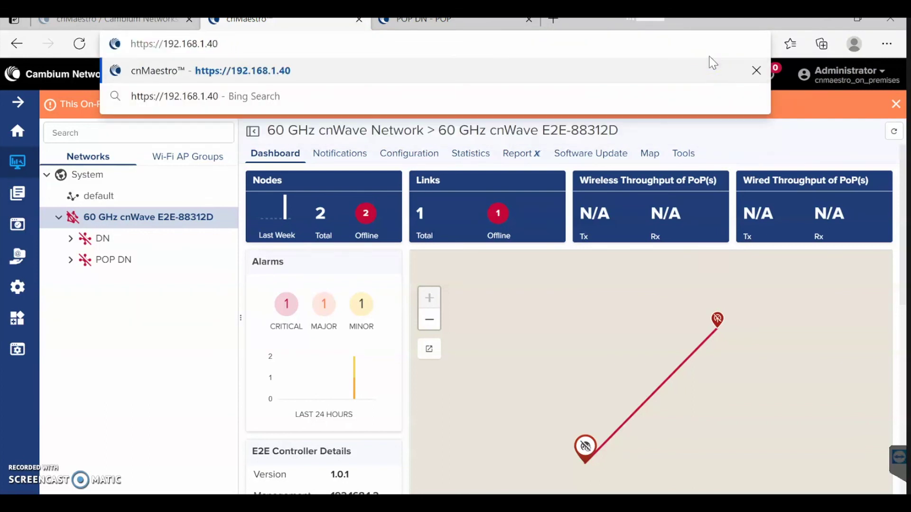
{"action": "key", "text": "Return"}
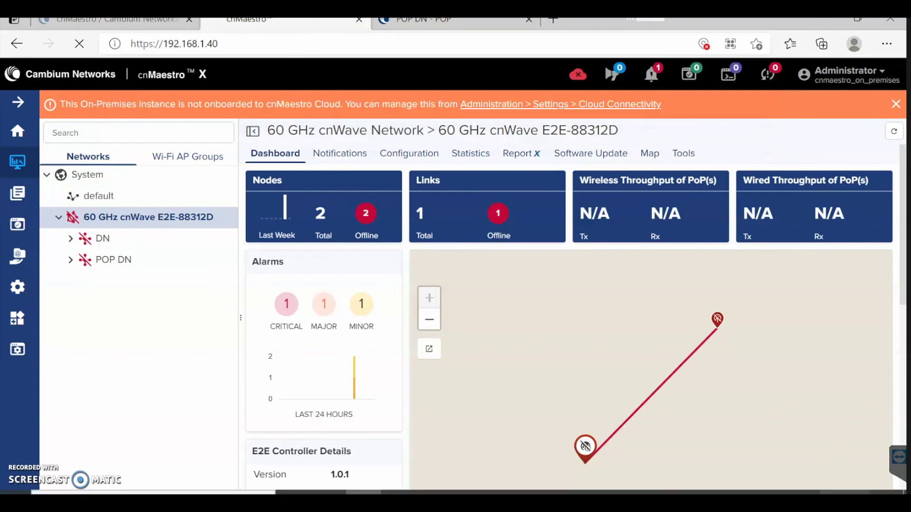
Start the cnMaestro On-Premises VM from VirtualBox Manager, restoring its saved state.
{"action": "key", "text": "alt+Tab"}
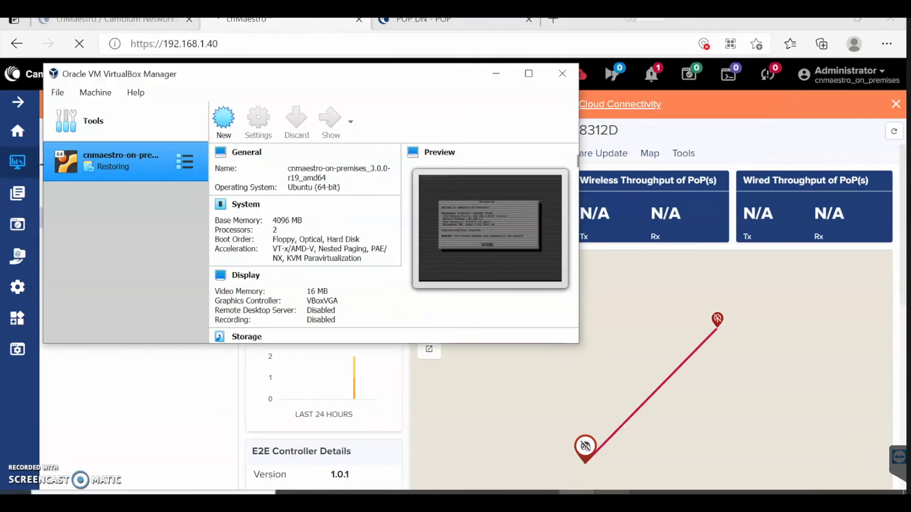
{"action": "left_click", "coordinate": [578, 421]}
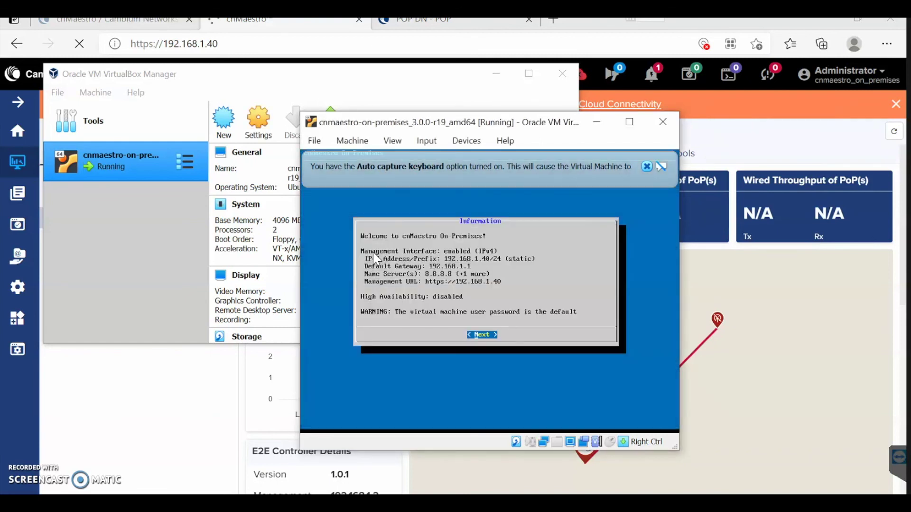
{"action": "left_click", "coordinate": [526, 310]}
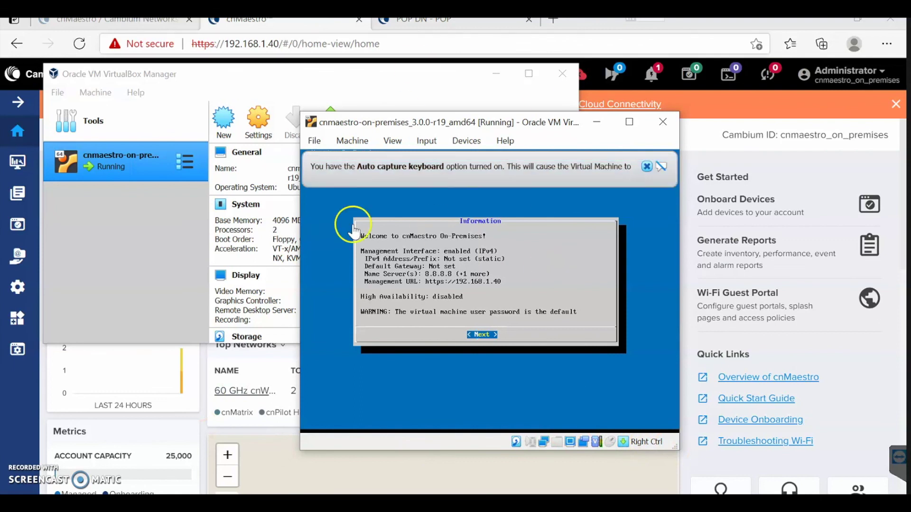
Open the POP DN site dashboard under 60 GHz cnWave E2E-88312D and refresh it.
{"action": "left_click", "coordinate": [467, 48]}
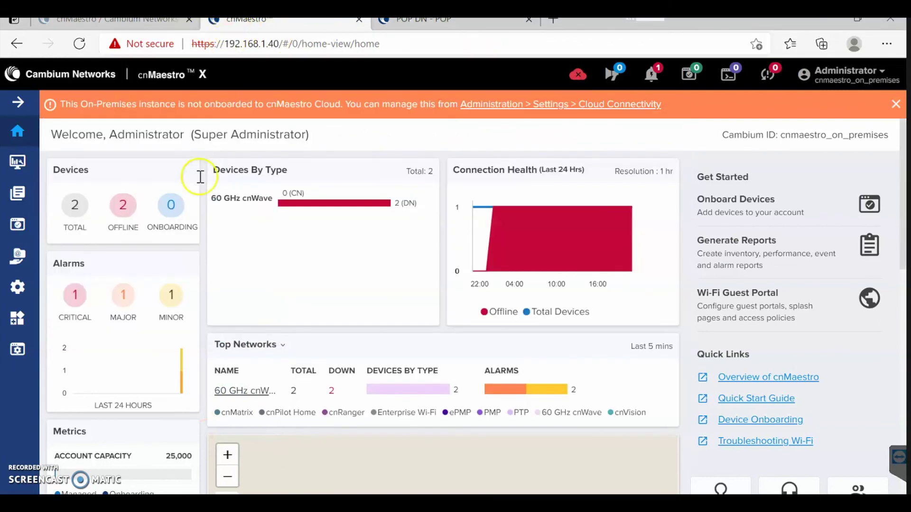
{"action": "left_click", "coordinate": [18, 163]}
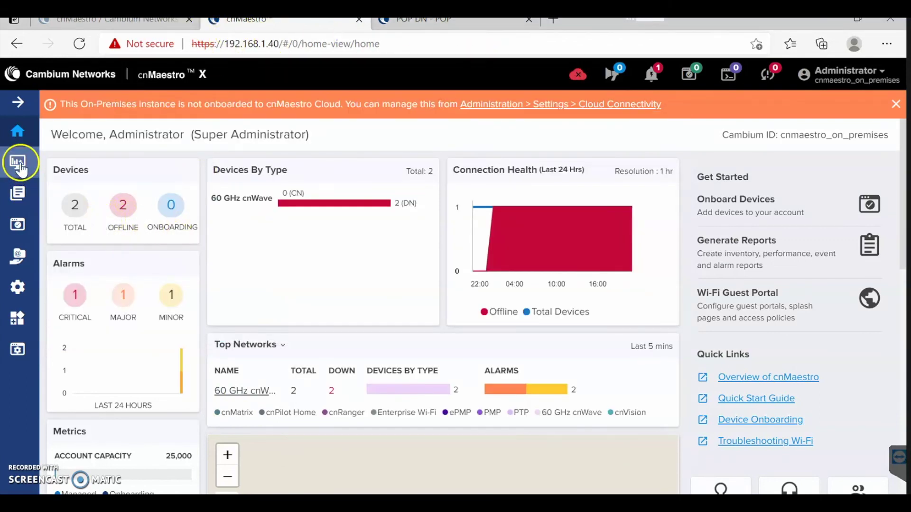
{"action": "left_click", "coordinate": [59, 218]}
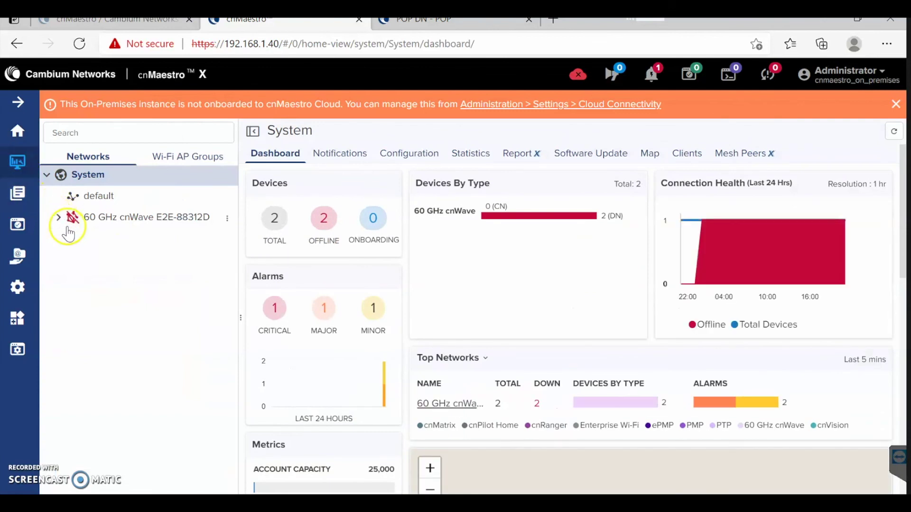
{"action": "left_click", "coordinate": [104, 239]}
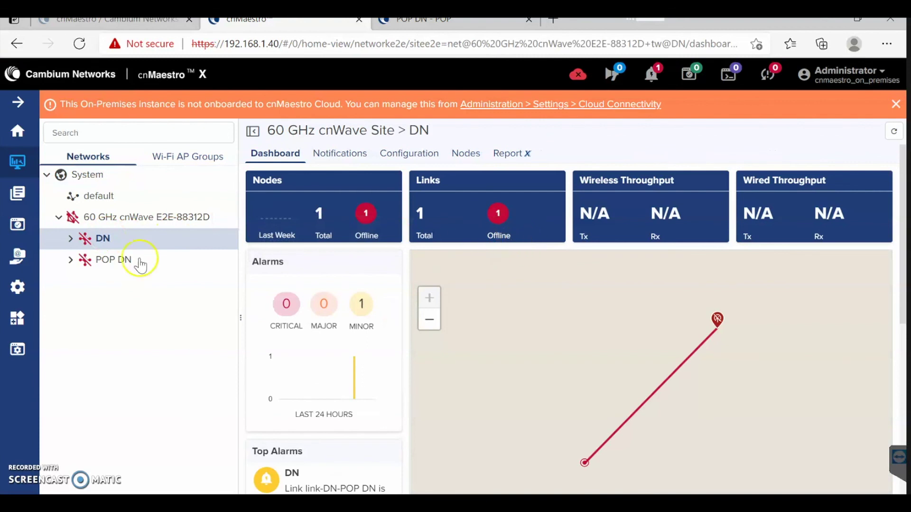
{"action": "left_click", "coordinate": [108, 262]}
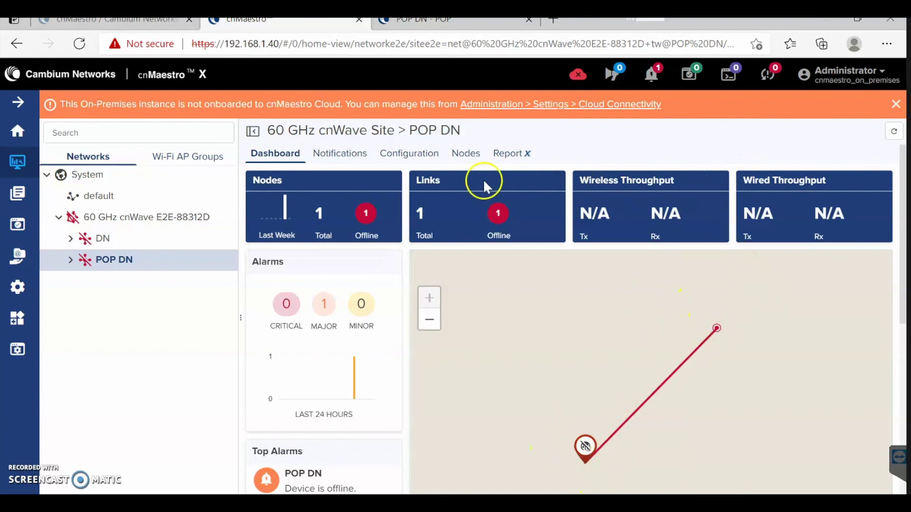
{"action": "left_click", "coordinate": [895, 134]}
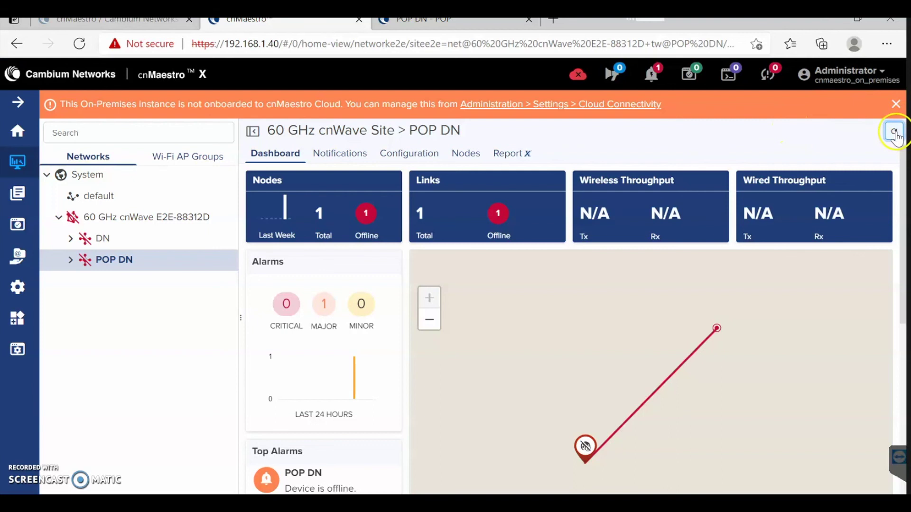
Compare the V5000 local dashboard (2 nodes, 1 link online) with cnMaestro's POP DN status.
{"action": "key", "text": "ctrl+Tab"}
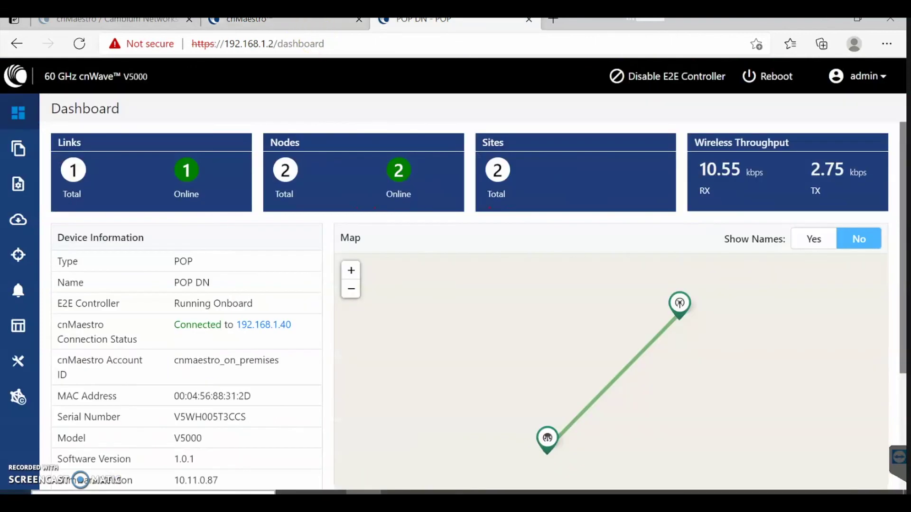
{"action": "left_click", "coordinate": [306, 28]}
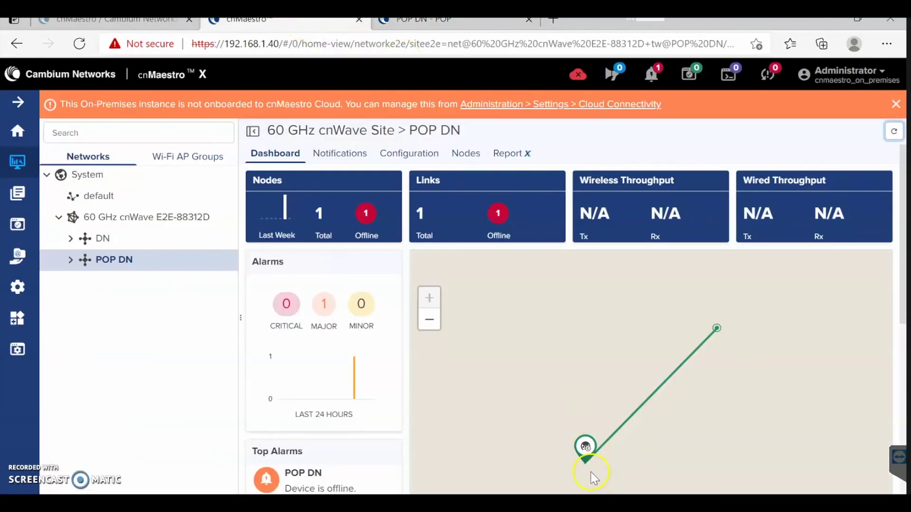
{"action": "left_click", "coordinate": [419, 29]}
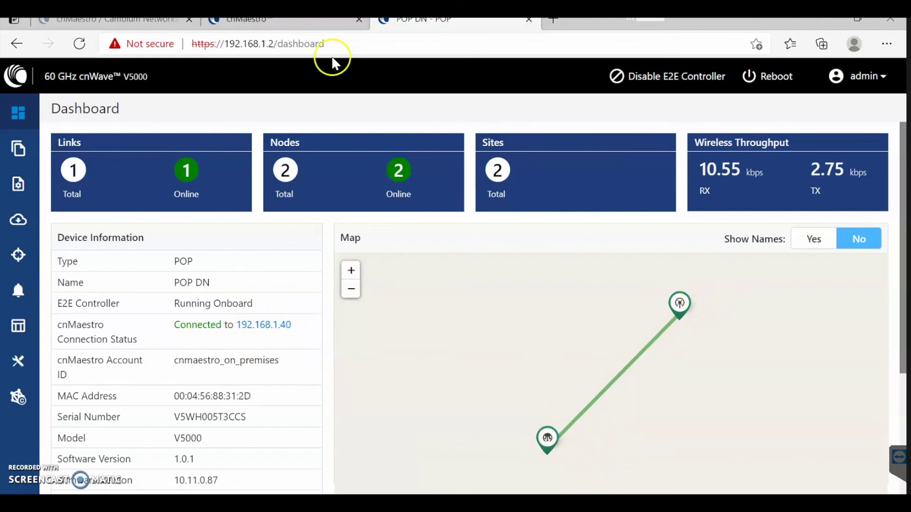
{"action": "left_click", "coordinate": [325, 22]}
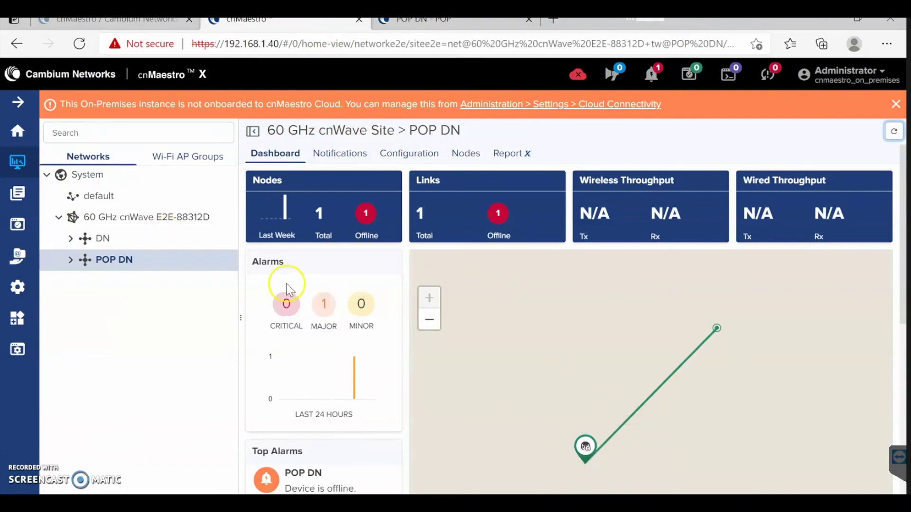
Open the 60 GHz cnWave E2E-88312D network dashboard and compare it with the V5000 dashboard.
{"action": "left_click", "coordinate": [85, 238]}
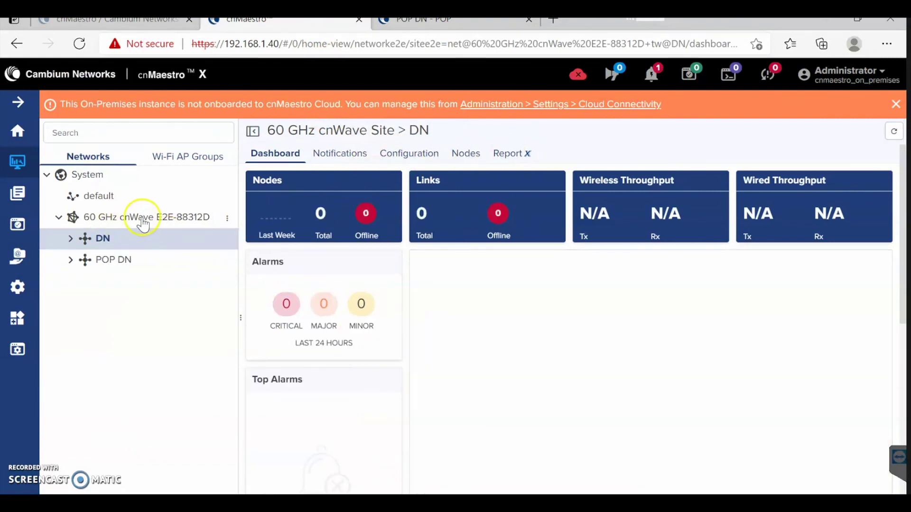
{"action": "left_click", "coordinate": [143, 218]}
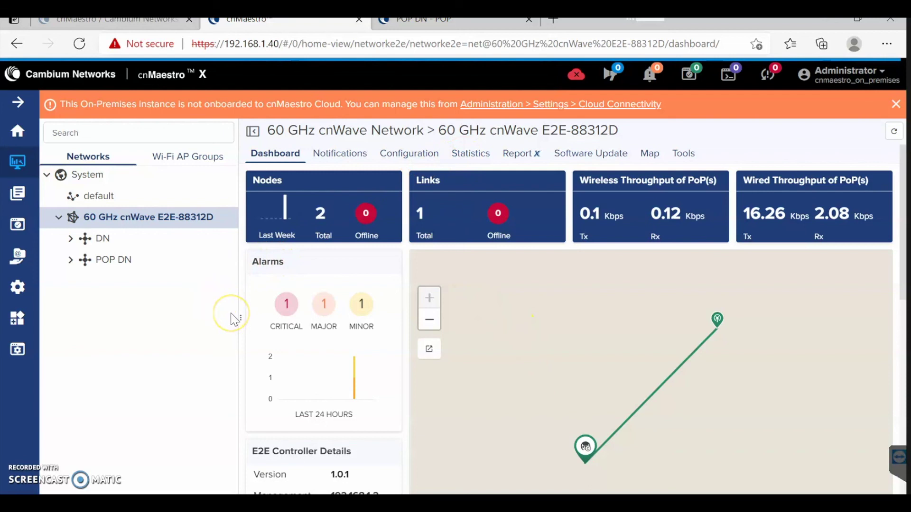
{"action": "left_click", "coordinate": [400, 26]}
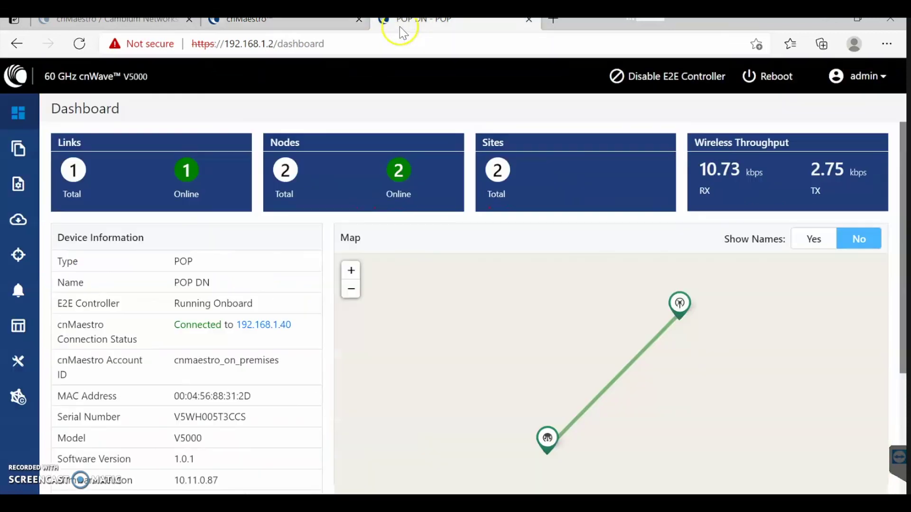
{"action": "left_click", "coordinate": [289, 26]}
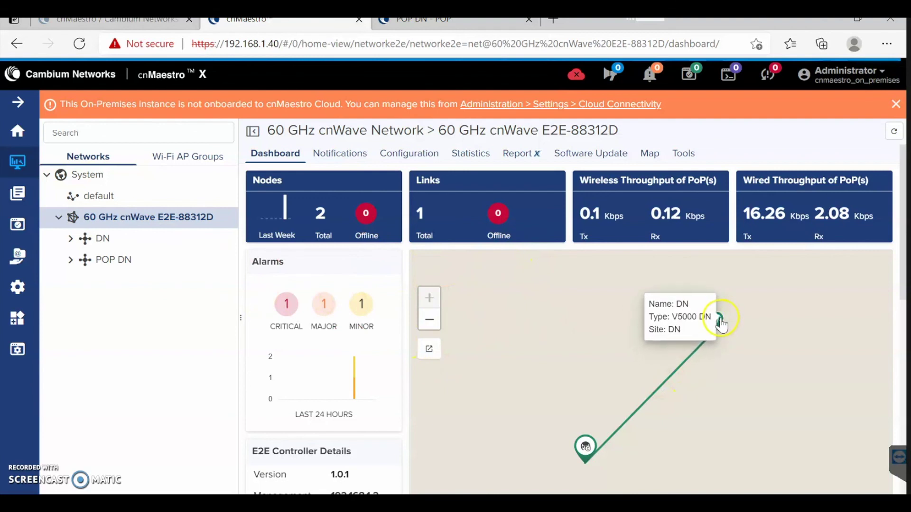
Look through the network actions, the Administration > Server page, and the DN site's actions.
{"action": "left_click", "coordinate": [227, 219]}
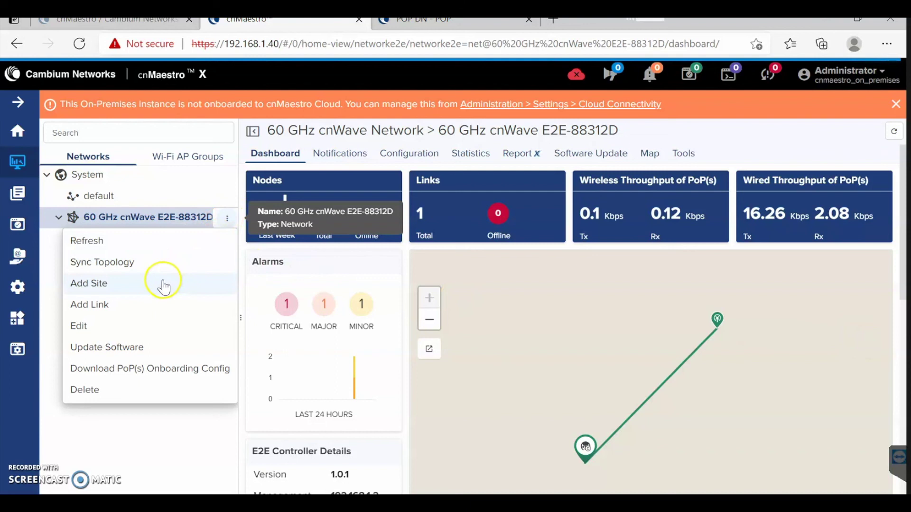
{"action": "left_click", "coordinate": [115, 290]}
{"action": "mouse_move", "coordinate": [17, 349]}
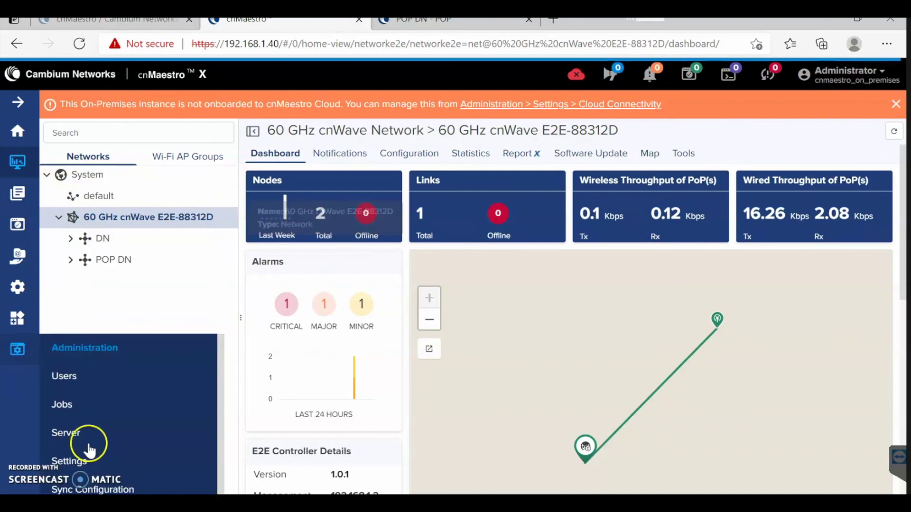
{"action": "left_click", "coordinate": [86, 439]}
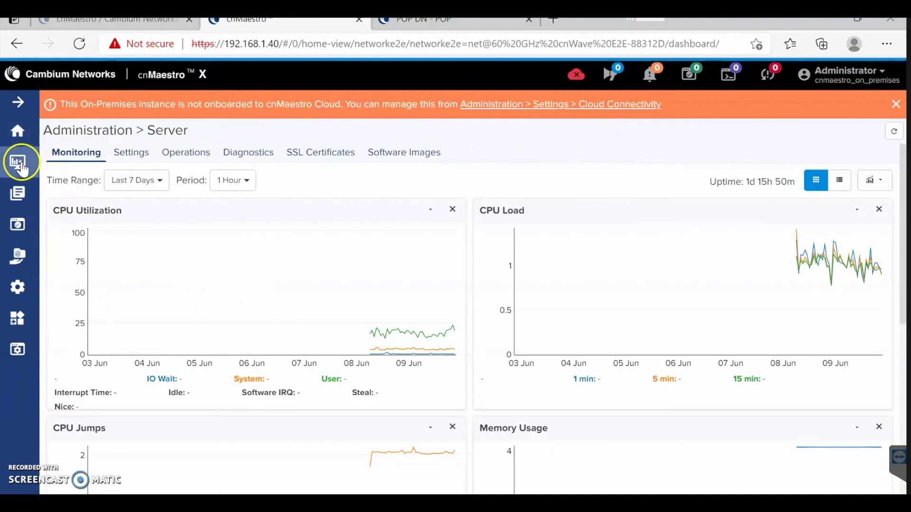
{"action": "left_click", "coordinate": [18, 160]}
{"action": "left_click", "coordinate": [228, 239]}
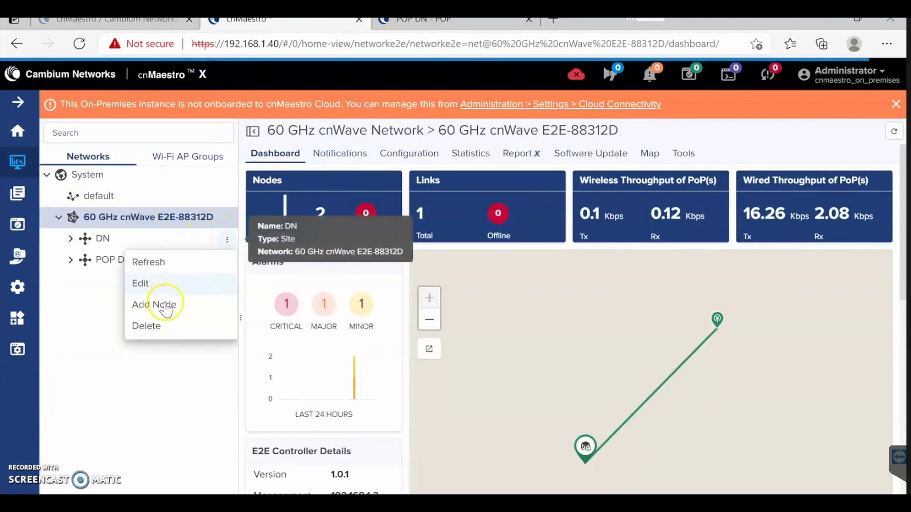
{"action": "left_click", "coordinate": [138, 260]}
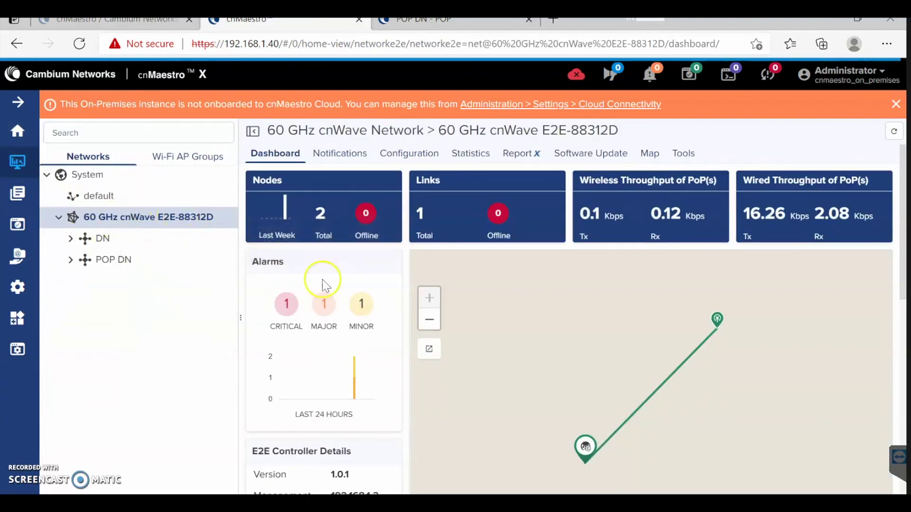